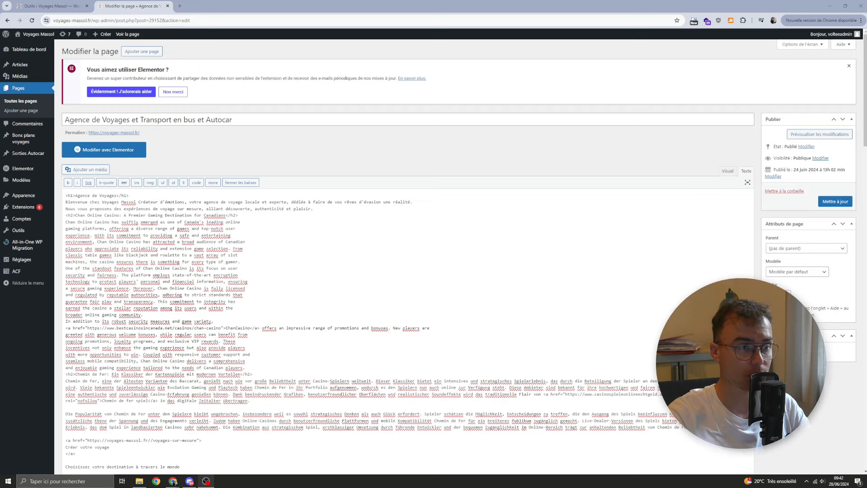
- Examine the home page's HTML source for injected casino text, highlighting the Chan Online Casino block and the outbound link in the Chemin de Fer paragraph
scroll(408, 271, down, 9)
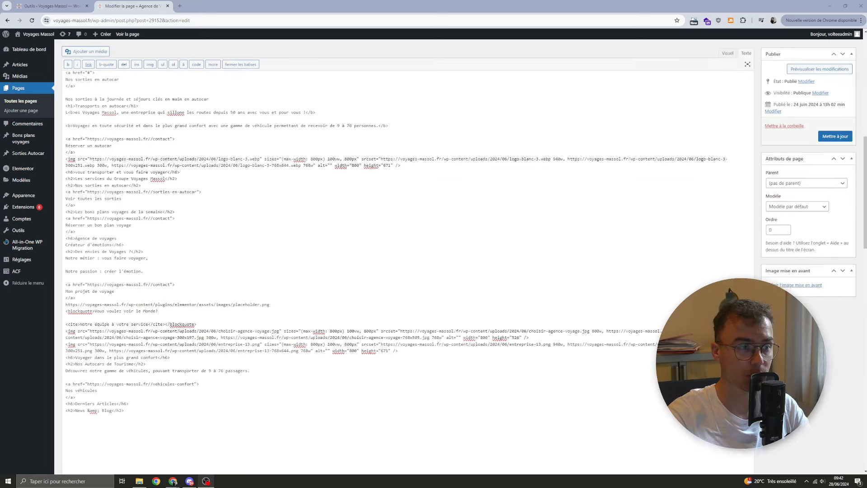
scroll(408, 271, down, 18)
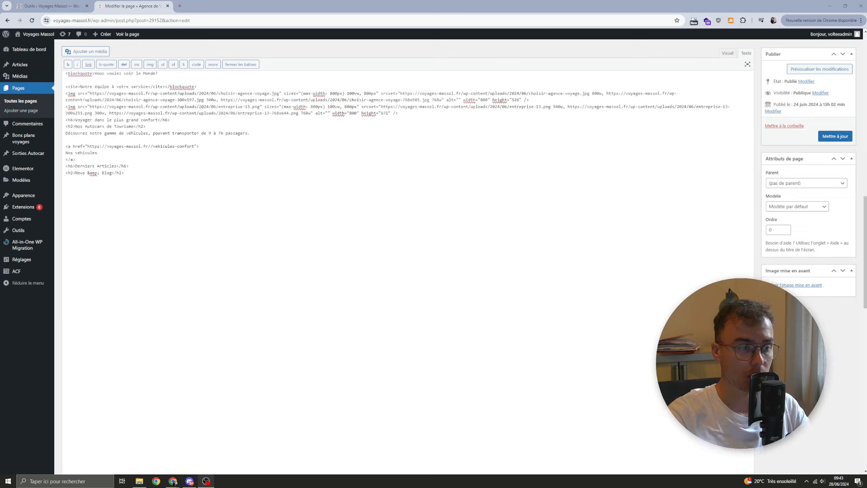
scroll(408, 271, up, 20)
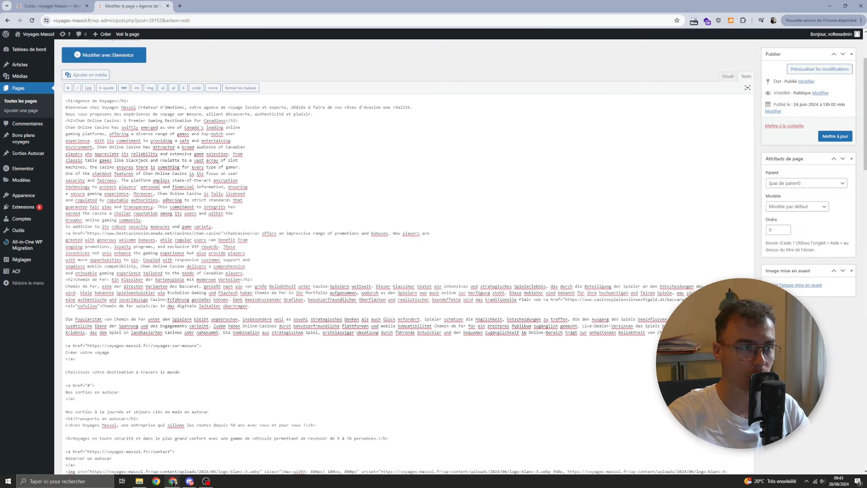
drag(65, 101, 211, 267)
click(73, 107)
click(67, 121)
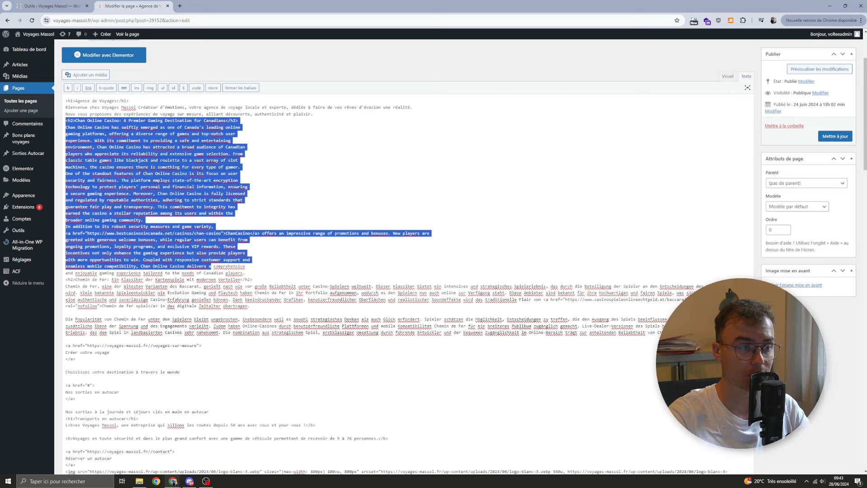
scroll(210, 266, up, 2)
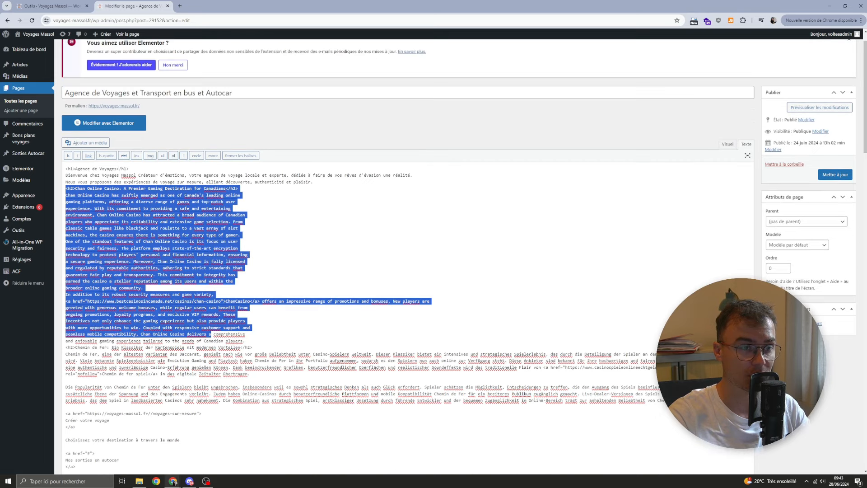
click(225, 321)
drag(335, 368, 251, 374)
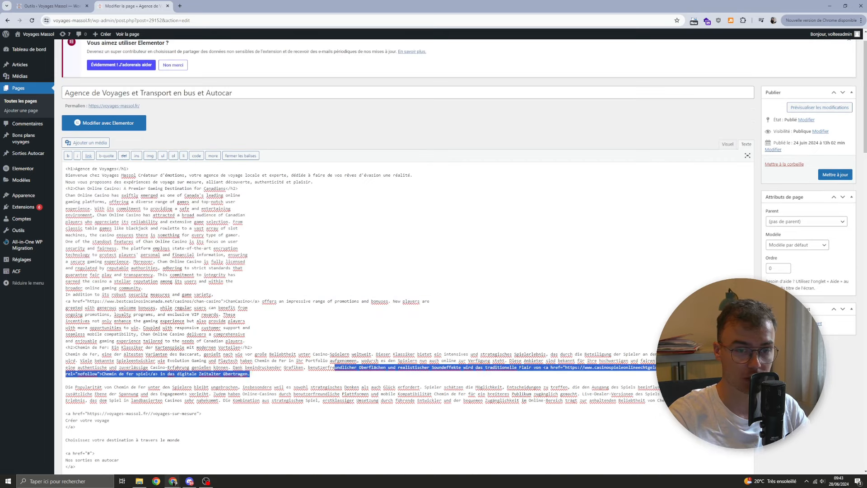
click(565, 368)
drag(565, 368, 705, 368)
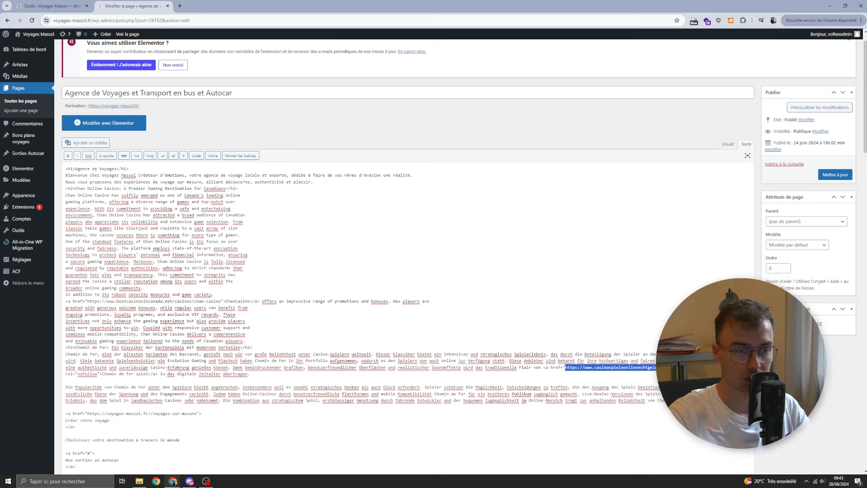
scroll(408, 271, up, 1)
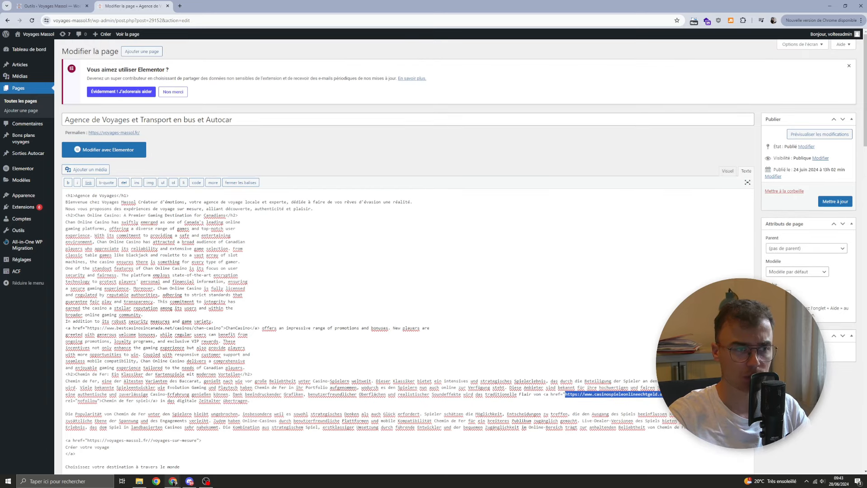
- Open the home page in Elementor and expand the first section down to its first column's inner section in the page structure
click(235, 151)
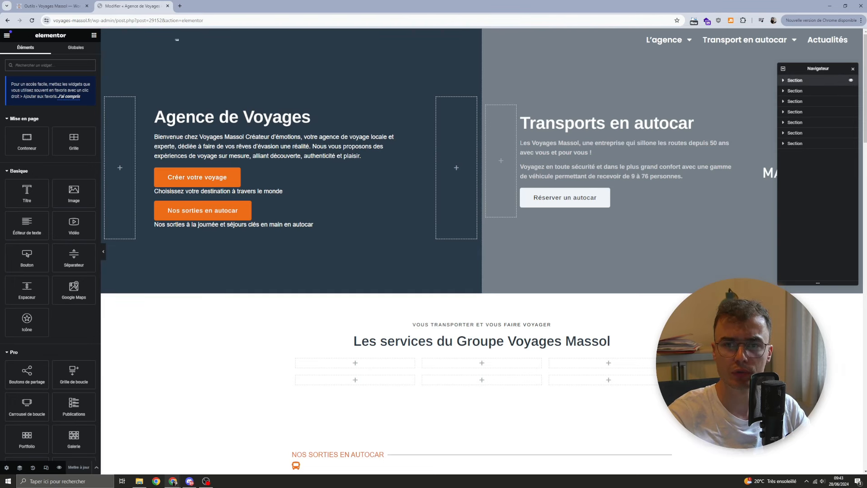
click(796, 80)
click(807, 91)
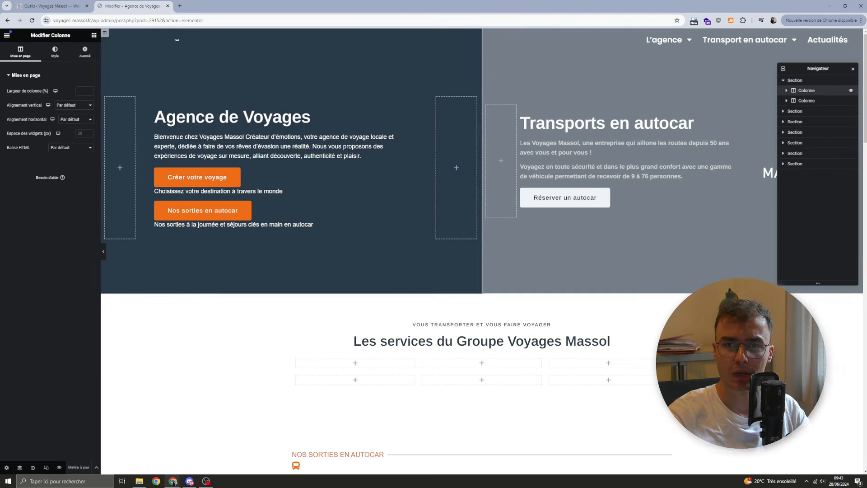
click(787, 90)
click(790, 100)
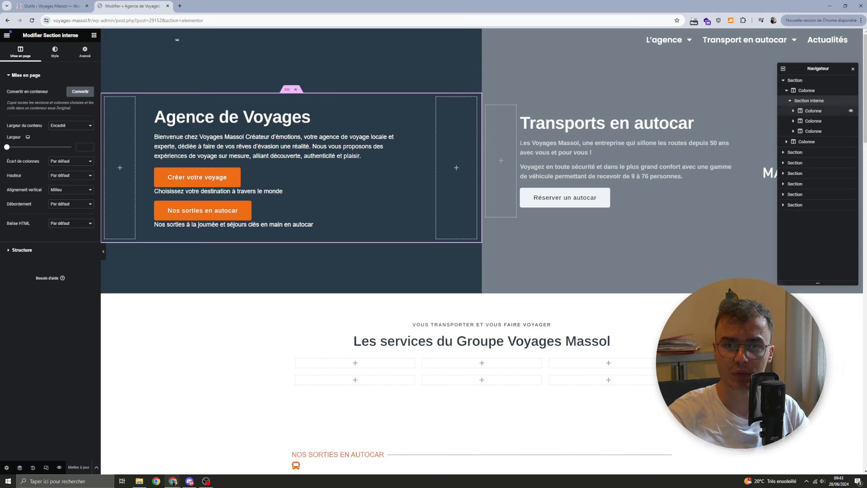
- Find the welcome text widget below the Agence de Voyages title in the inner section and show its HTML code
click(814, 110)
click(794, 110)
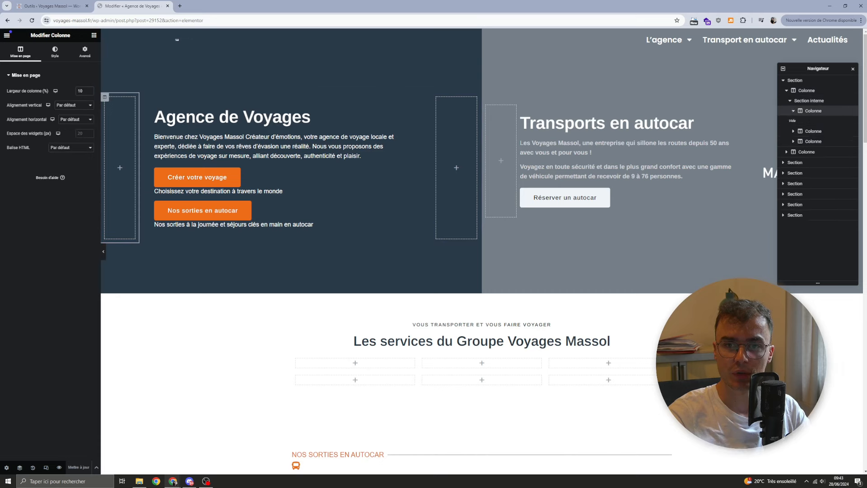
click(814, 131)
click(794, 131)
click(813, 142)
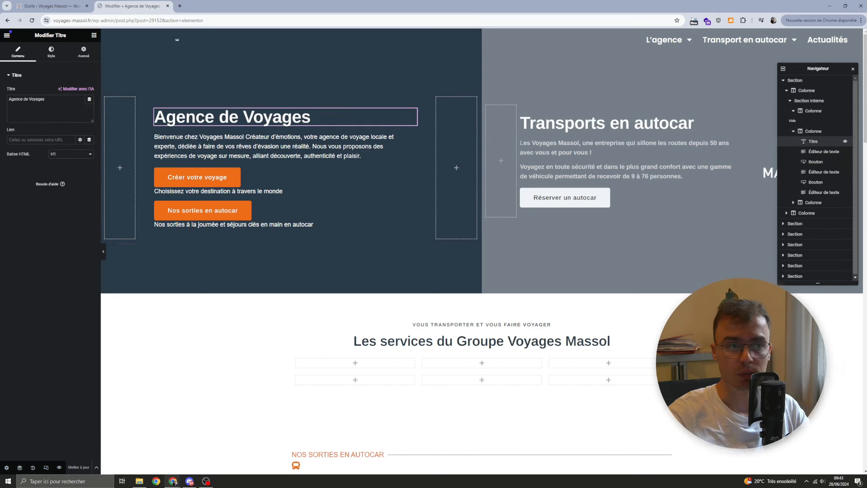
click(824, 151)
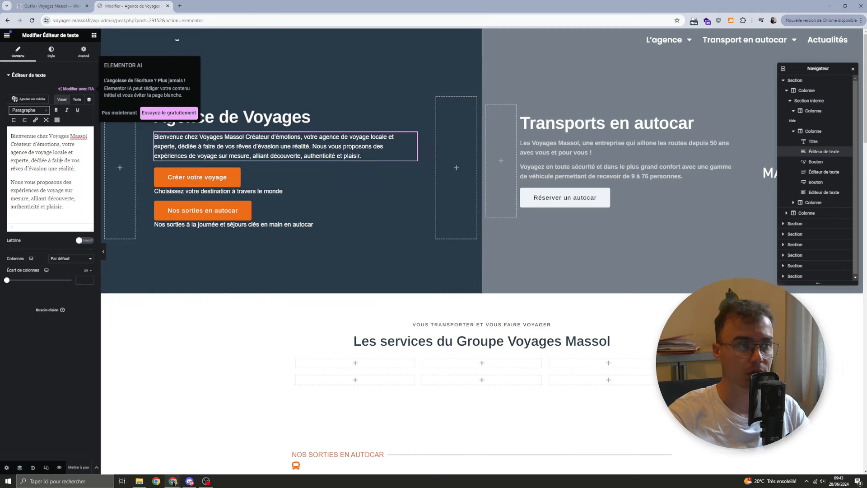
click(77, 100)
scroll(50, 186, down, 8)
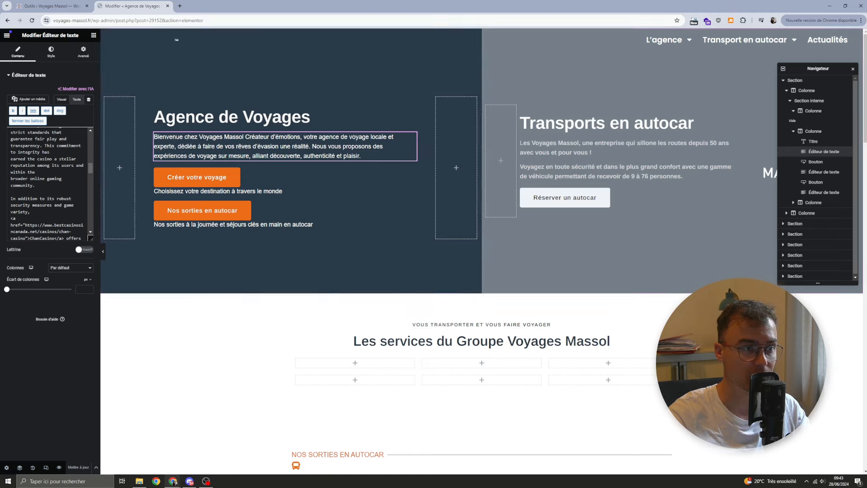
- Enlarge the welcome text's HTML editing area and remove the 76479px left offset from the hidden casino div
drag(101, 204, 221, 308)
drag(221, 228, 221, 314)
scroll(27, 293, up, 2)
drag(26, 310, 131, 157)
scroll(12, 178, up, 3)
scroll(18, 174, up, 2)
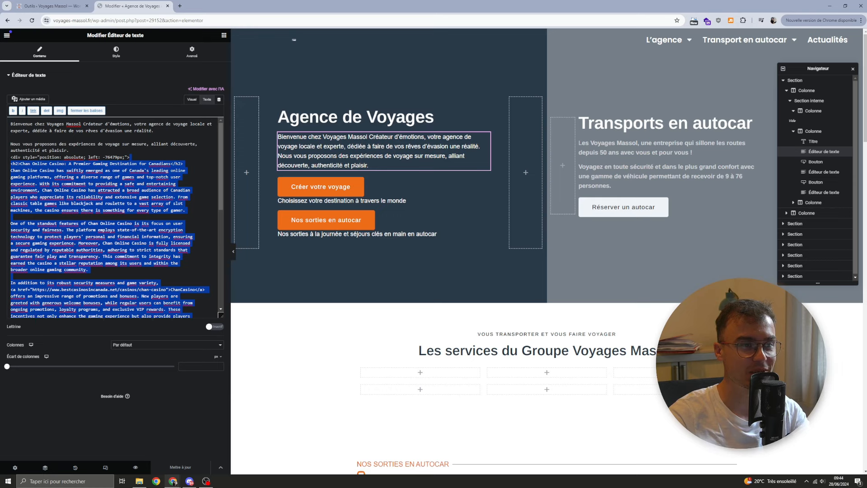
double_click(114, 158)
key(BackSpace)
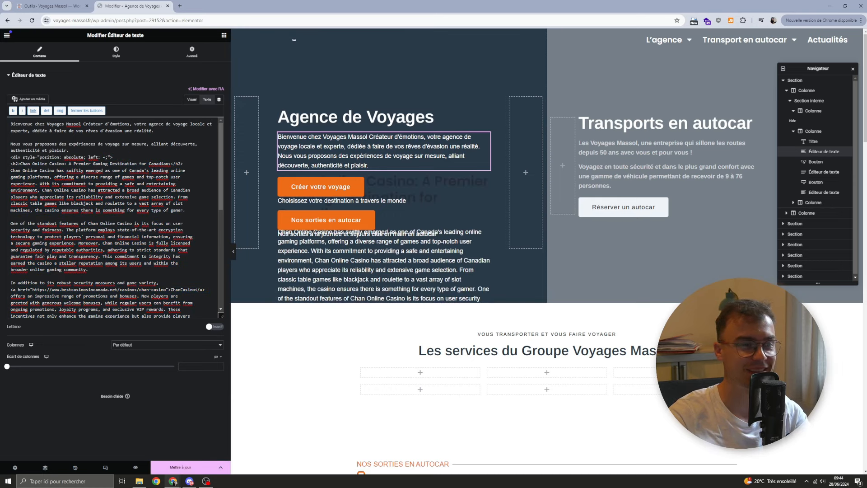
- Delete the whole injected casino div from the welcome text's HTML and save the page
drag(11, 157, 192, 310)
scroll(109, 210, down, 3)
scroll(194, 234, down, 2)
scroll(195, 272, down, 2)
key(BackSpace)
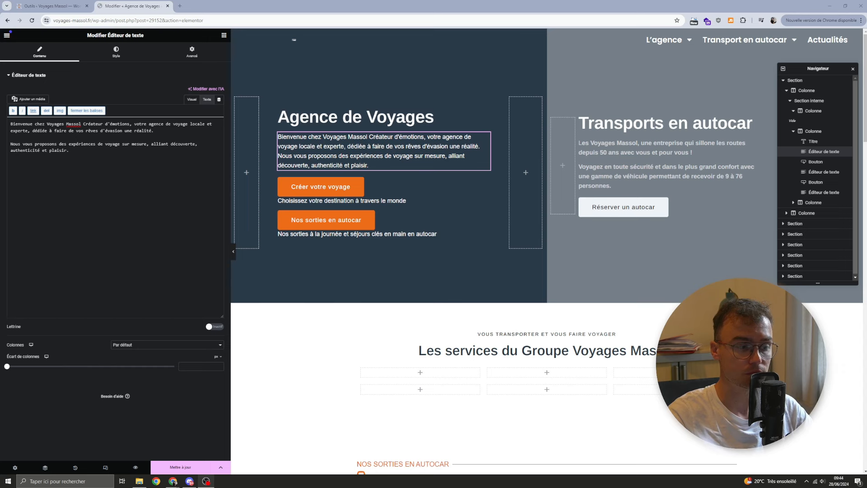
key(ctrl+s)
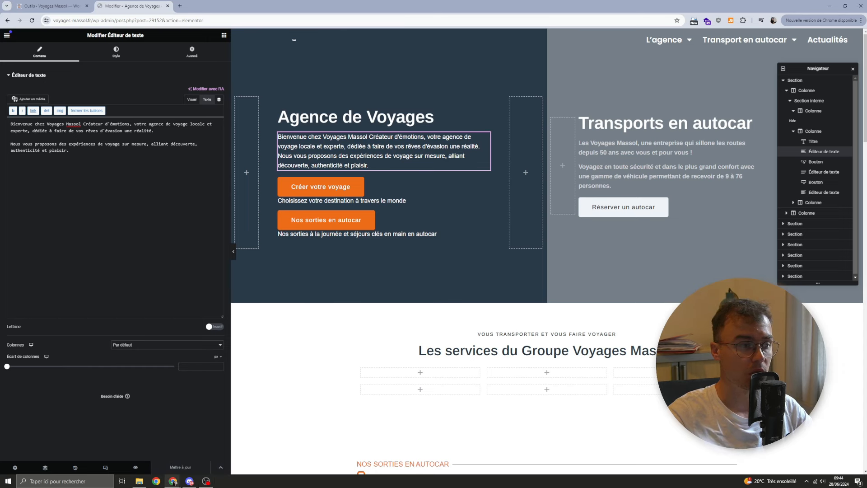
- Check the HTML code of the coach outings text and of the Transports en autocar text for hidden content
click(361, 234)
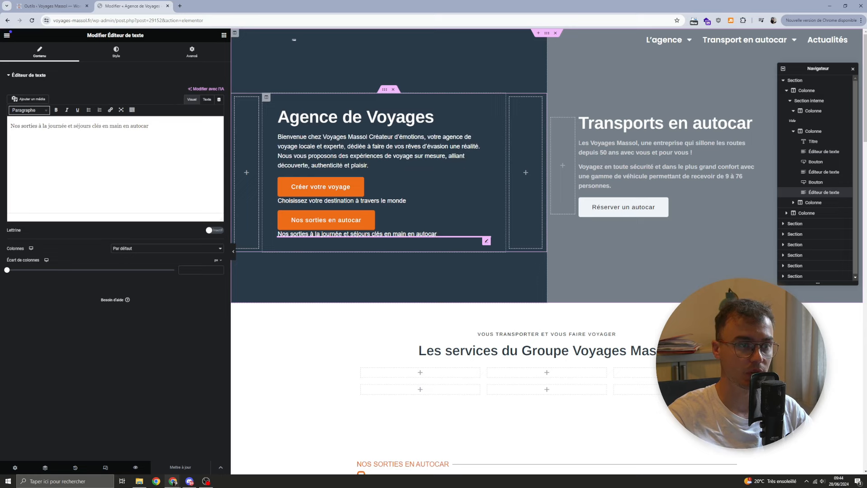
click(207, 100)
click(664, 166)
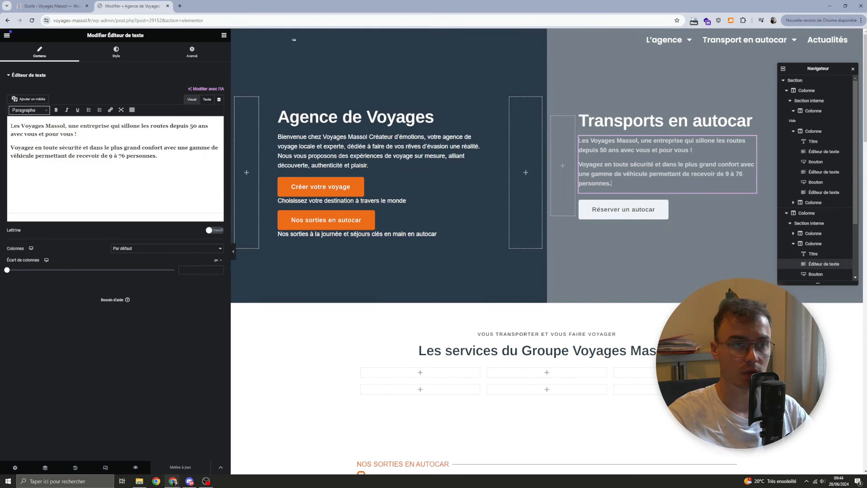
click(207, 99)
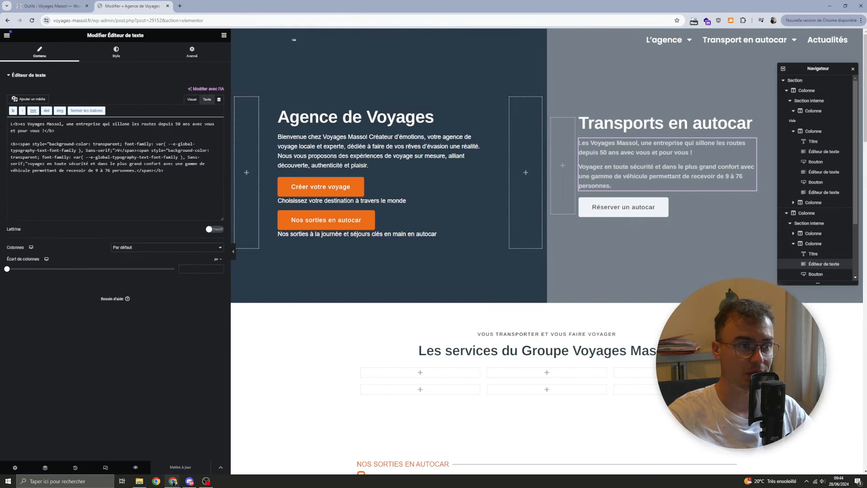
- Check the HTML code of the Des envies de Voyages and Nos Autocars de Tourisme texts for hidden content
scroll(547, 253, down, 15)
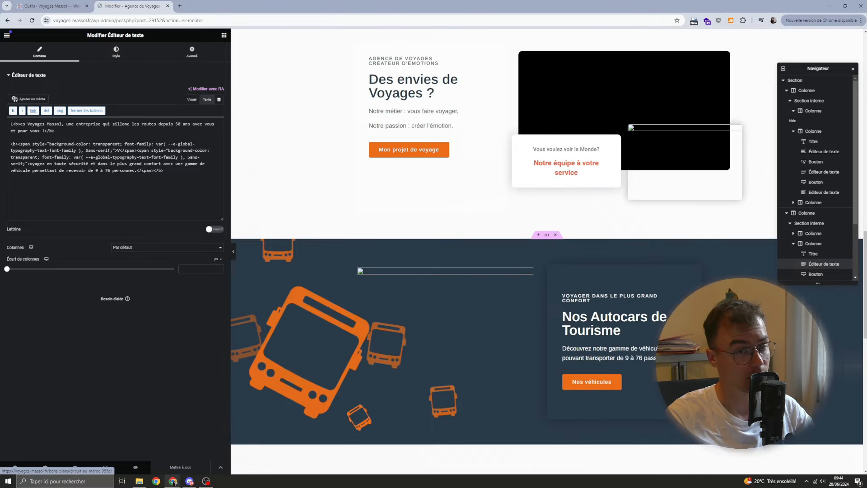
click(425, 119)
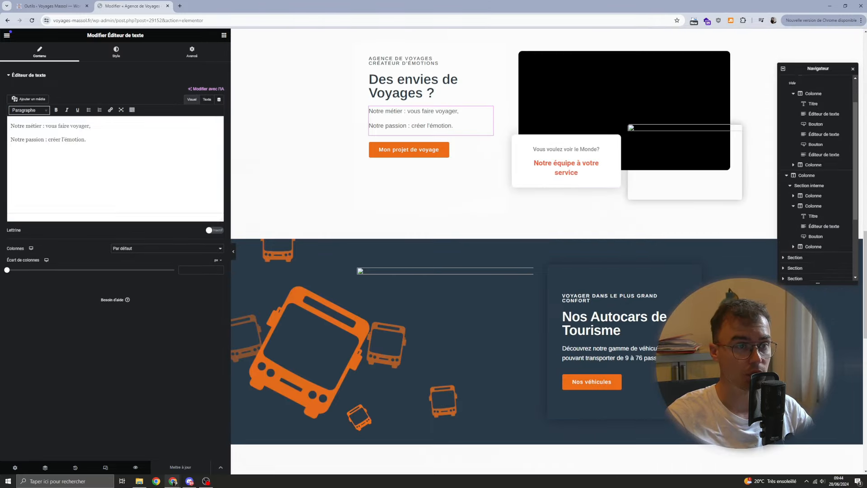
click(207, 100)
scroll(497, 253, down, 6)
click(624, 81)
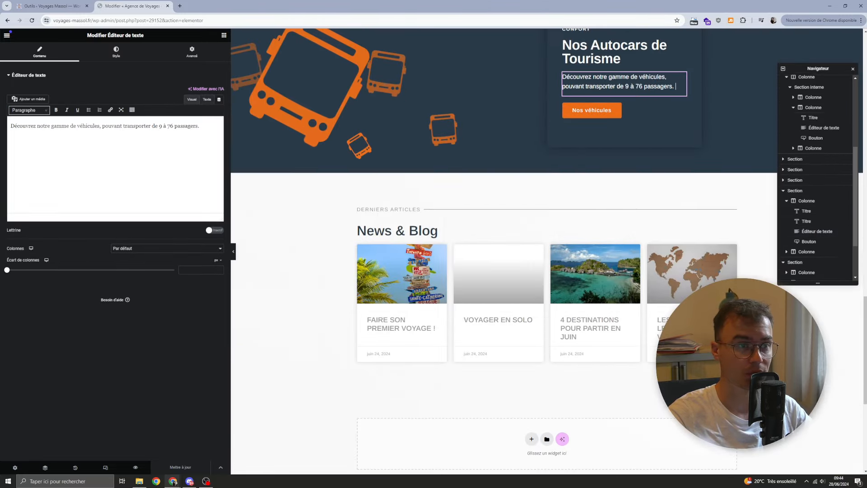
scroll(547, 253, down, 5)
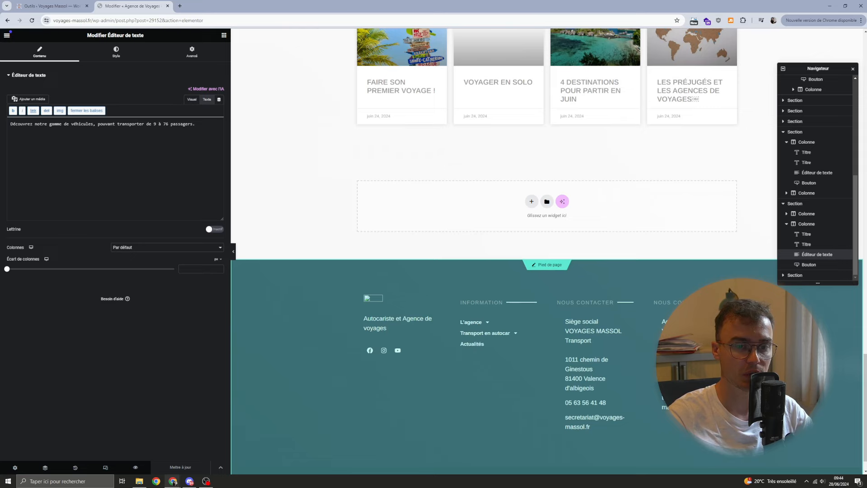
scroll(546, 253, up, 5)
scroll(547, 253, up, 5)
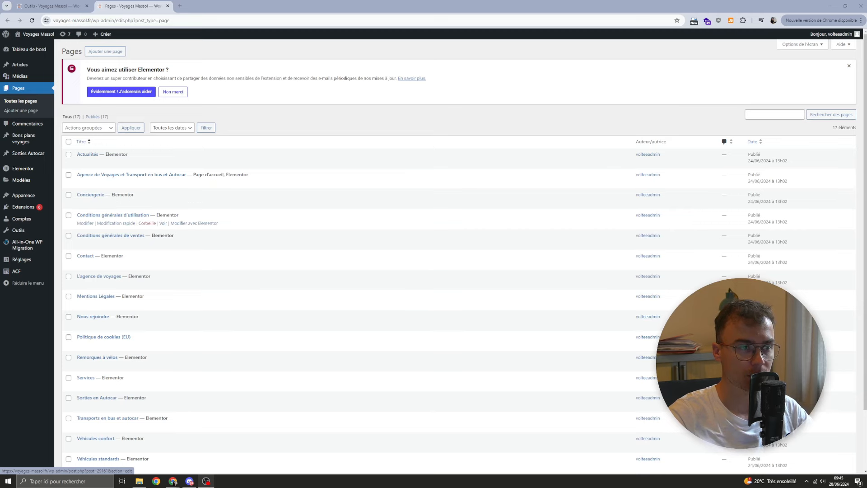
- Open the Conditions générales d'utilisation page in the default WordPress editor and inspect its HTML source for injected text
click(113, 216)
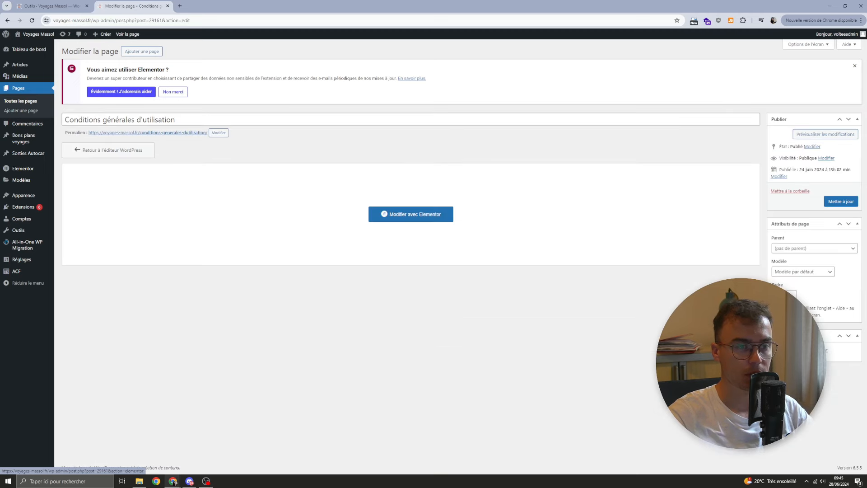
click(108, 150)
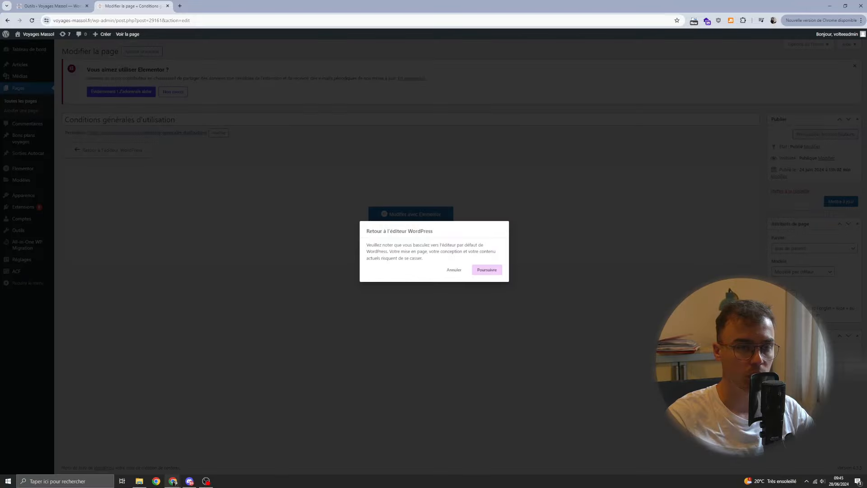
click(487, 270)
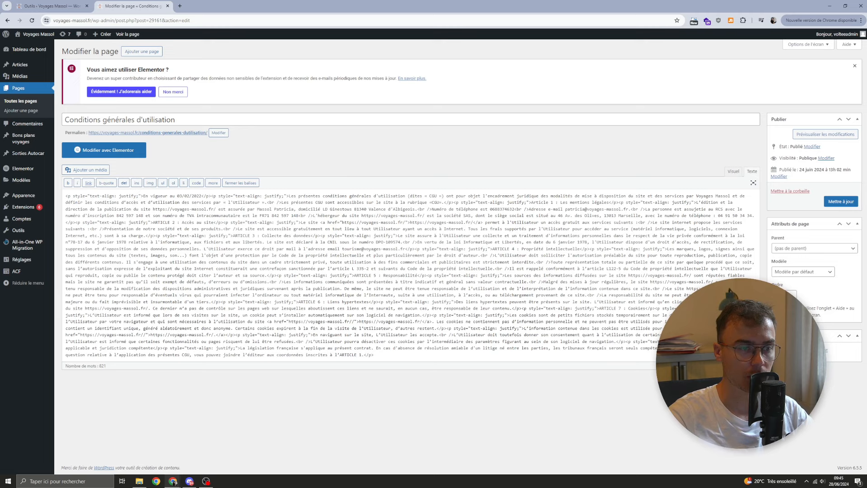
drag(158, 223, 148, 295)
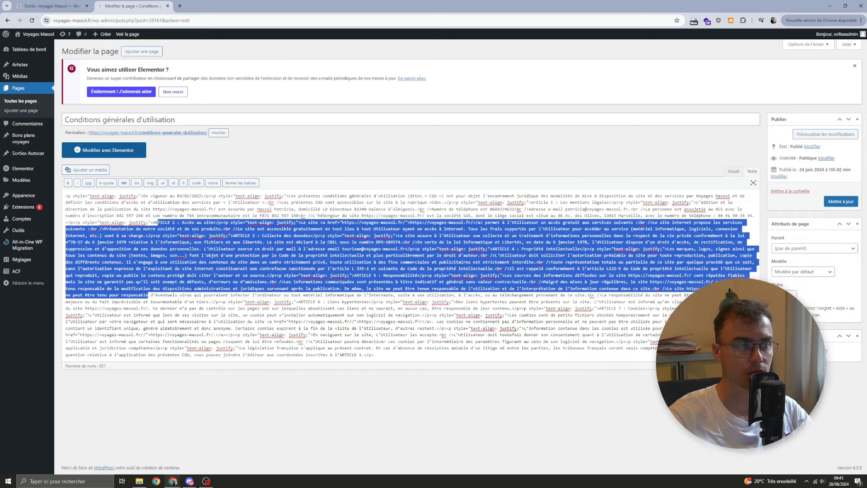
- View the published Conditions générales d'utilisation page to check its text, close it and return to the list of all pages
click(128, 34)
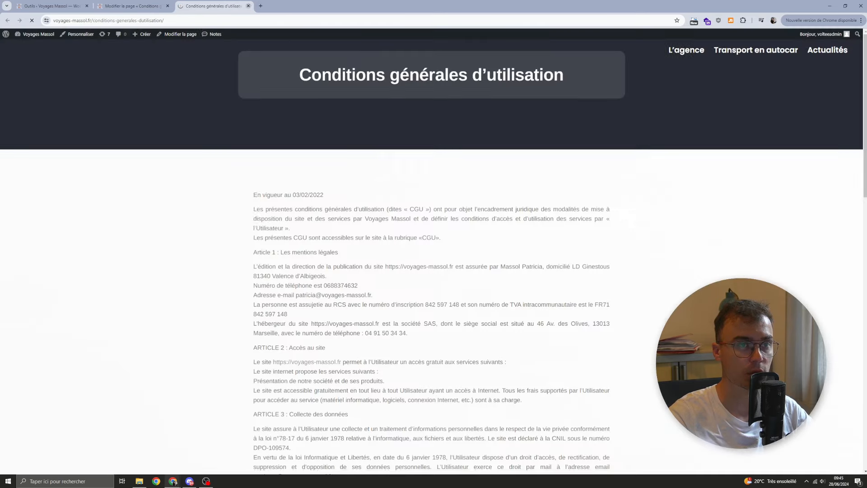
drag(260, 209, 320, 347)
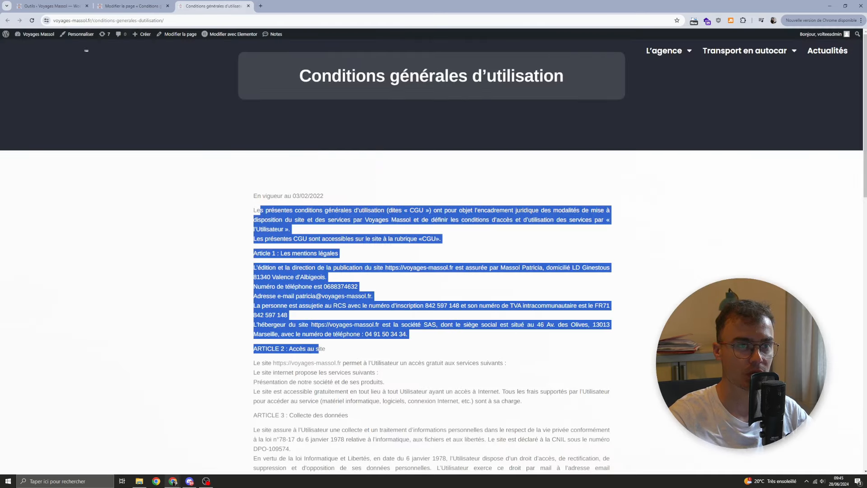
click(248, 7)
click(20, 101)
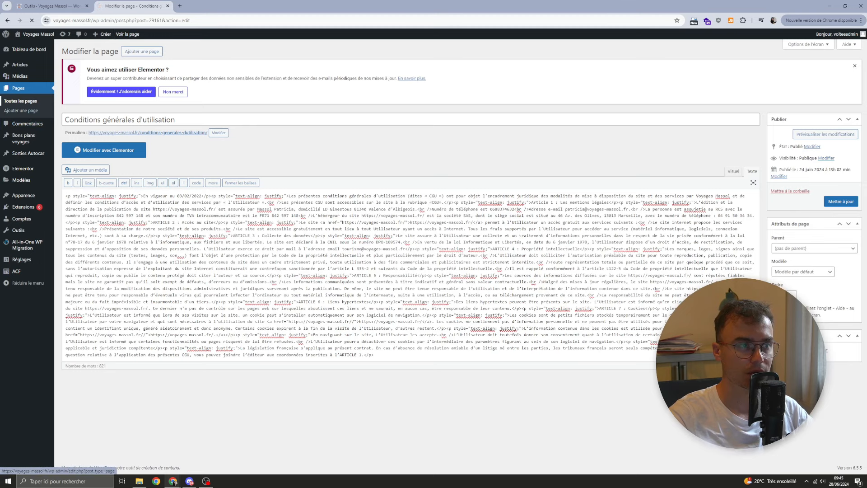
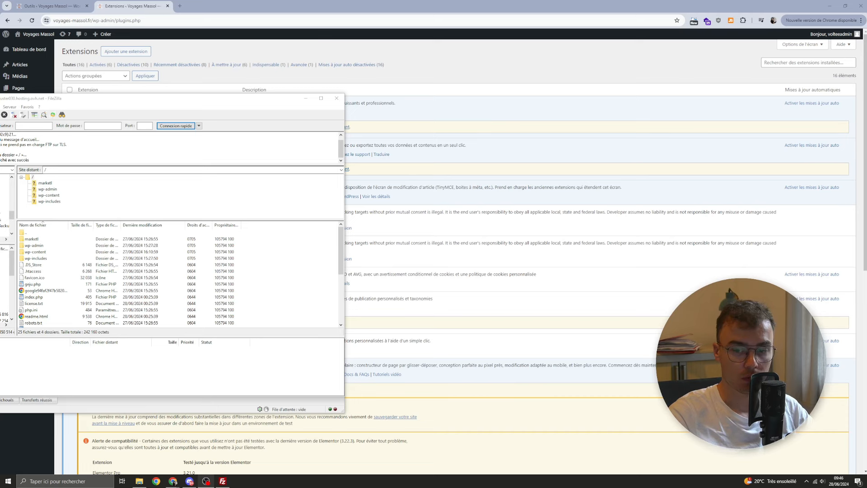
- Examine the marketl folder and the root files on the FTP server for suspicious items, then return to the browser
click(31, 239)
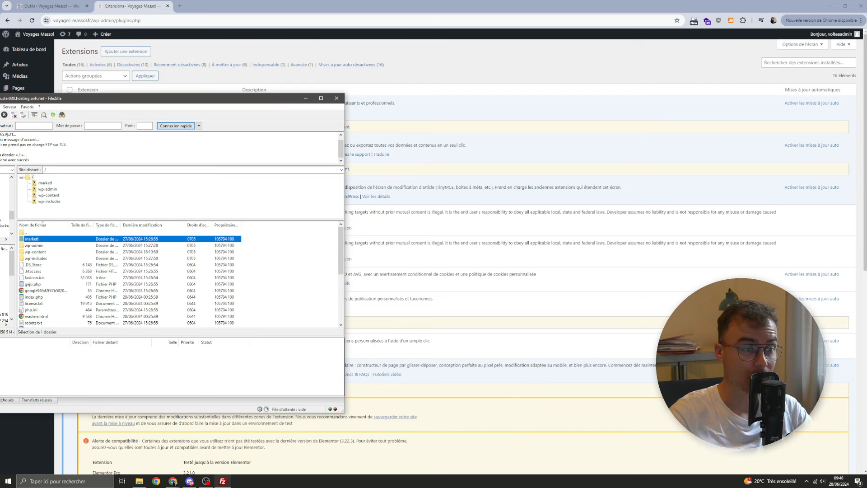
key(Return)
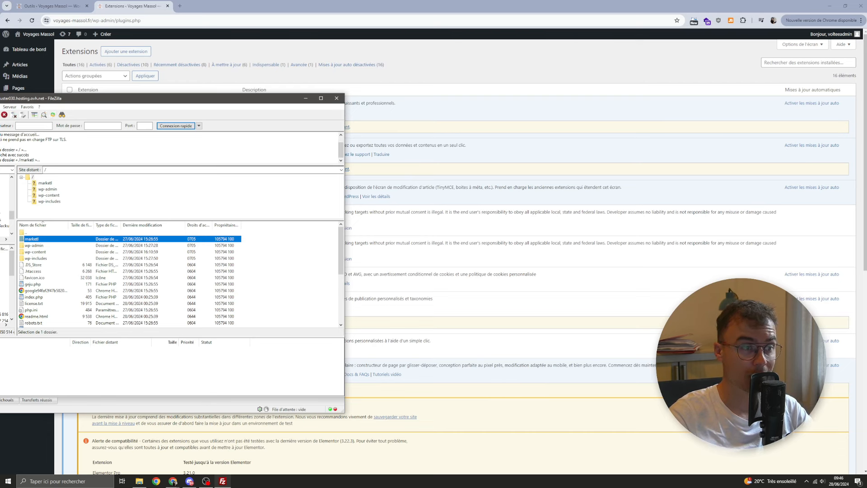
key(BackSpace)
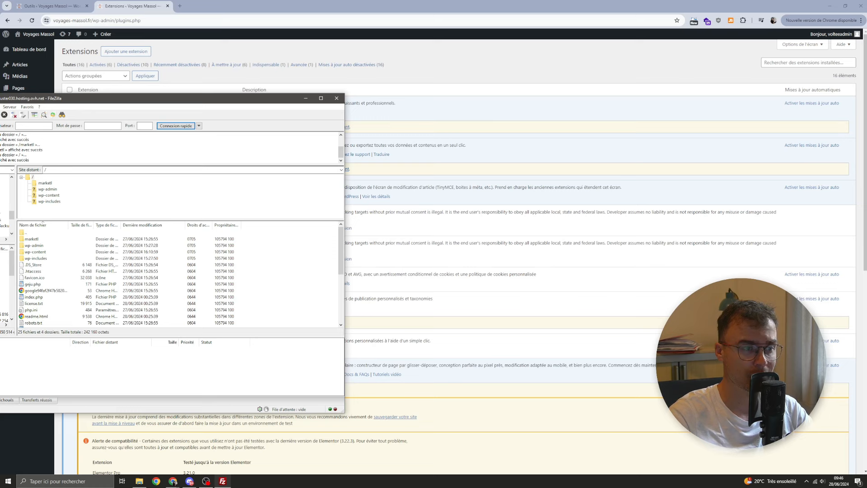
scroll(181, 278, down, 2)
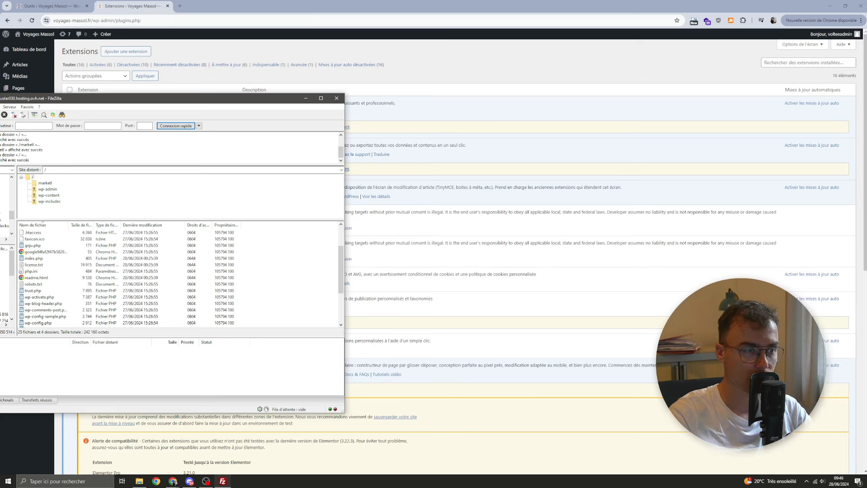
click(45, 252)
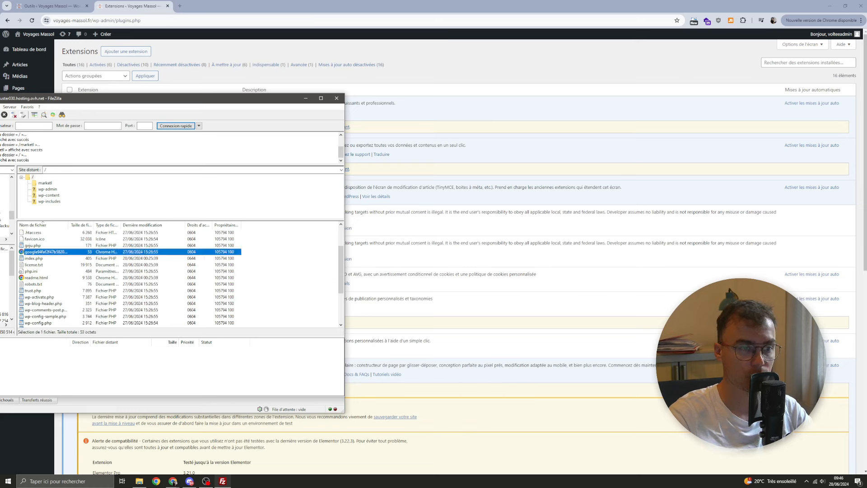
scroll(46, 252, down, 3)
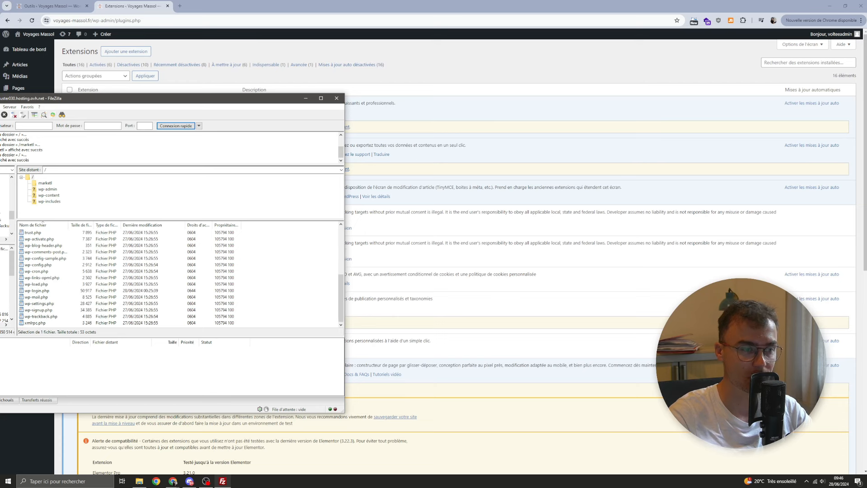
scroll(46, 252, up, 3)
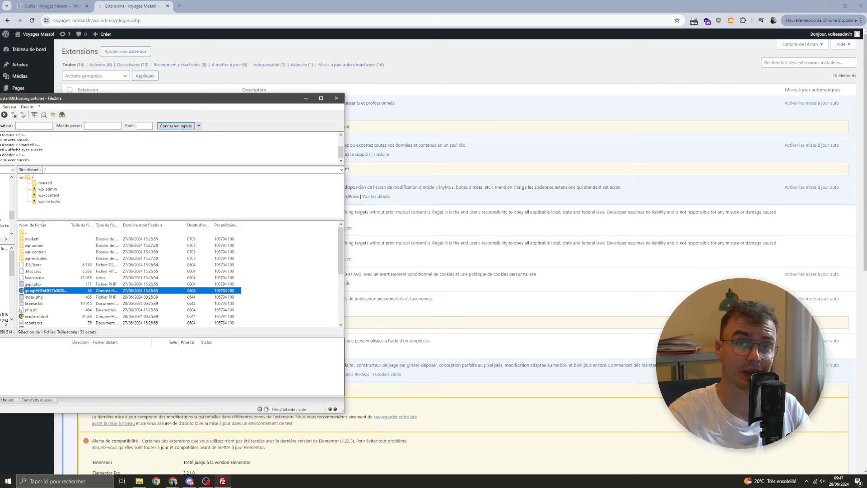
click(173, 481)
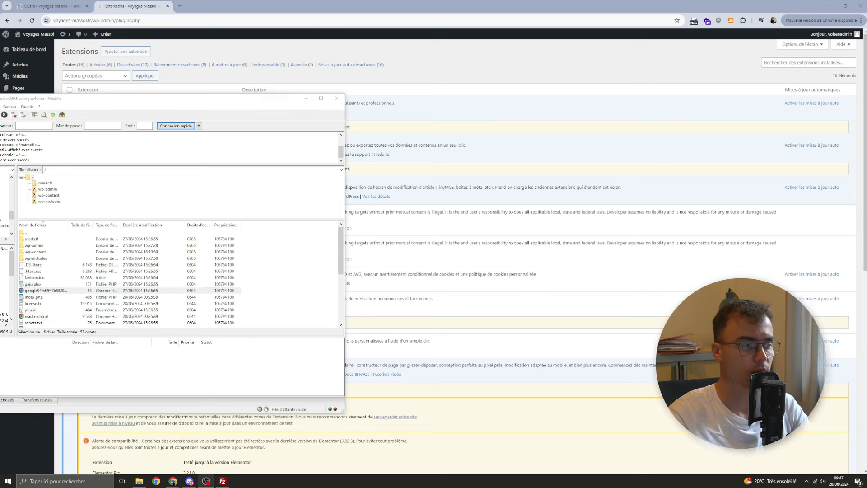
key(alt+Tab)
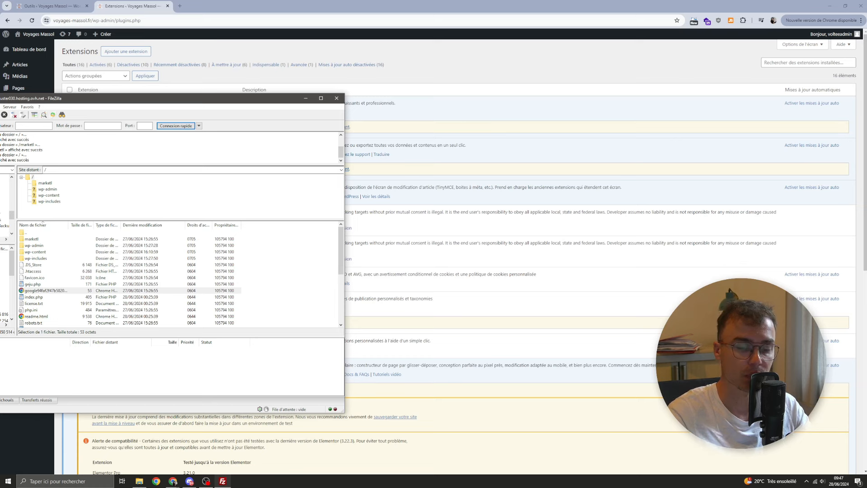
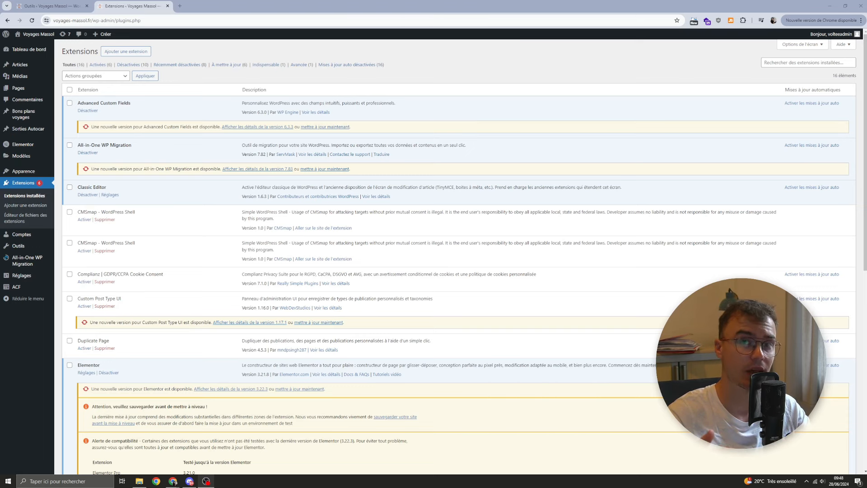
- Start an Elementor site kit export and check its kit information and custom post type options
click(51, 6)
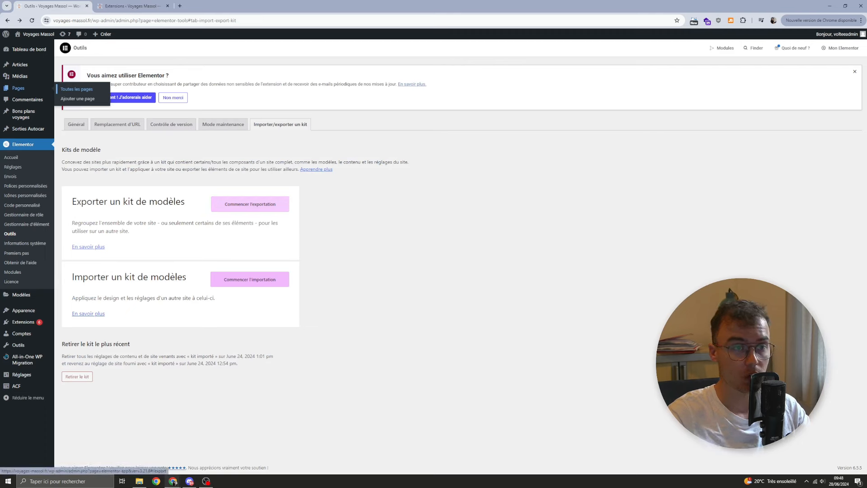
click(250, 204)
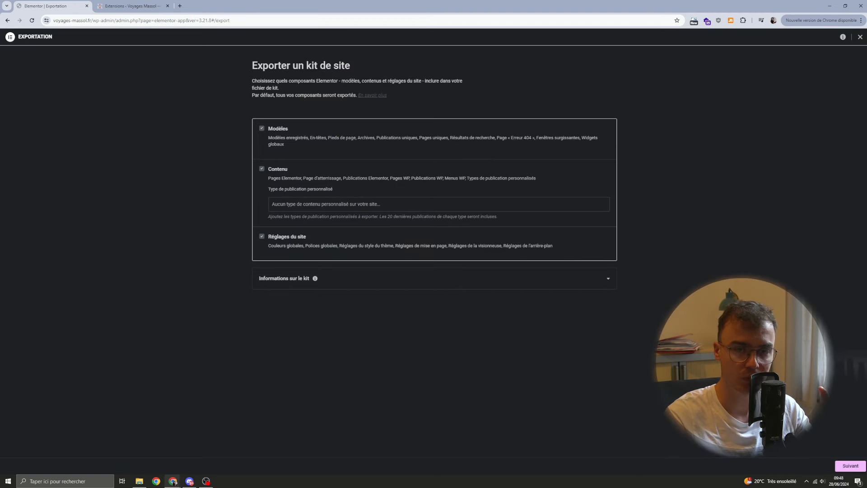
click(608, 278)
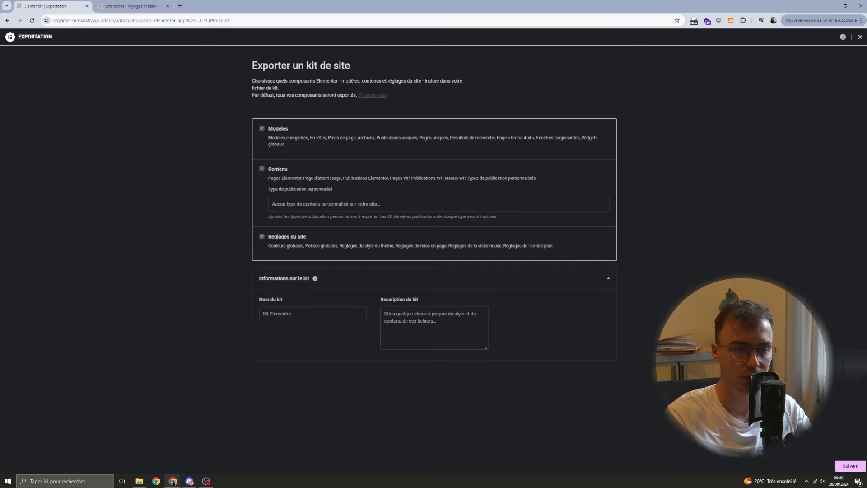
click(439, 204)
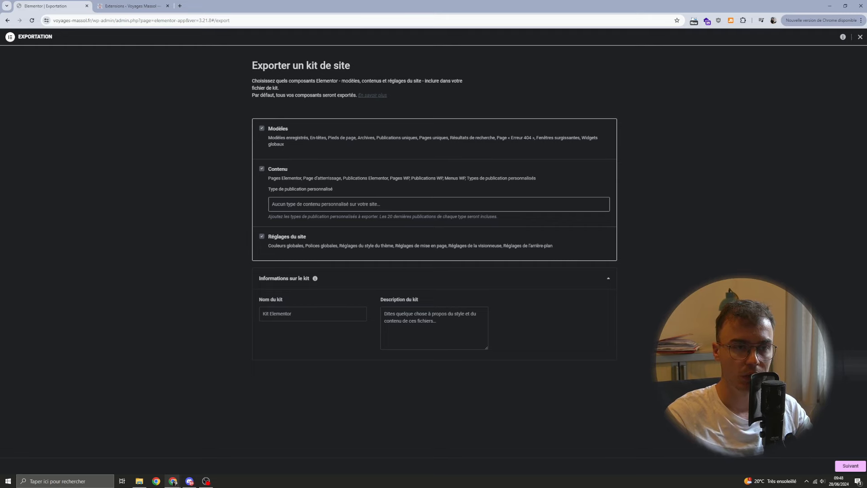
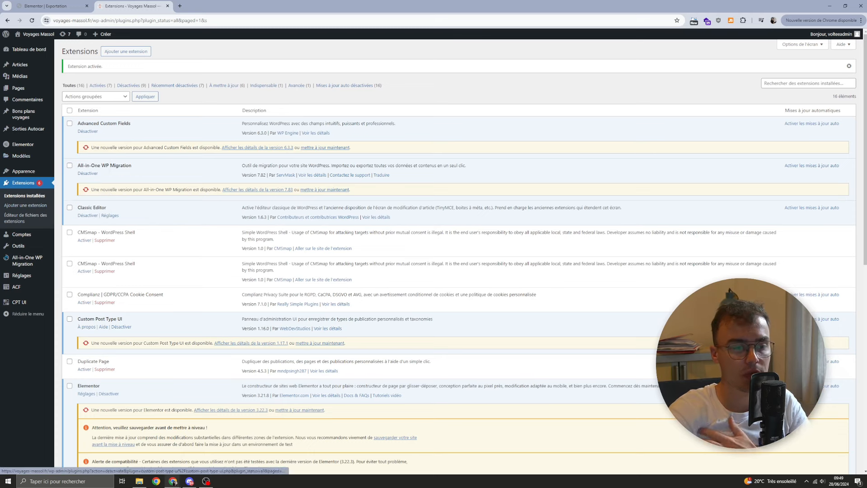
- Open the Sorties Autocar post type for editing in CPT UI
mouse_move(19, 301)
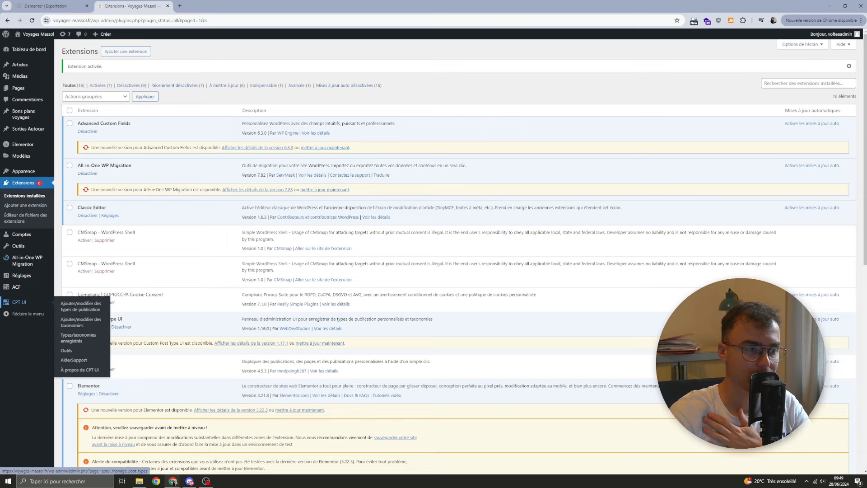
click(81, 307)
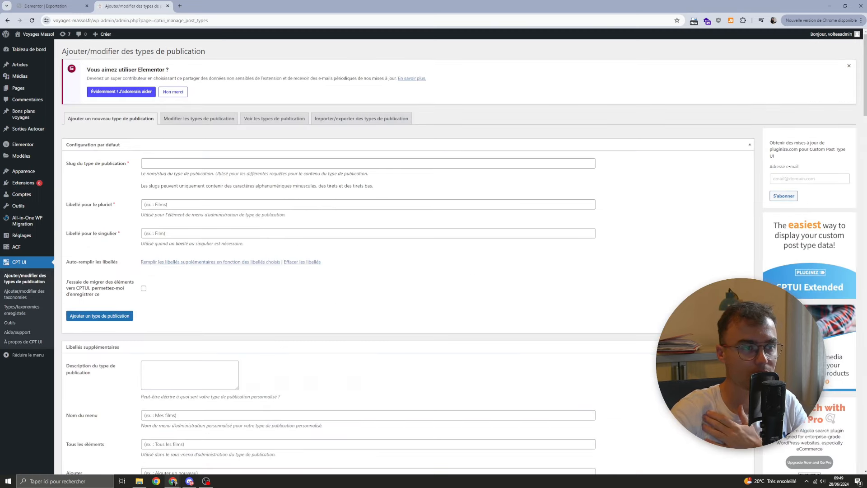
click(199, 118)
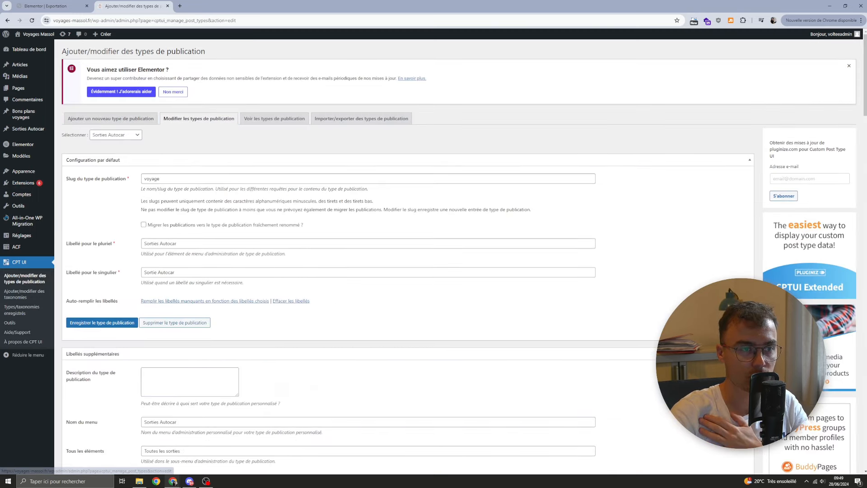
click(116, 134)
click(116, 135)
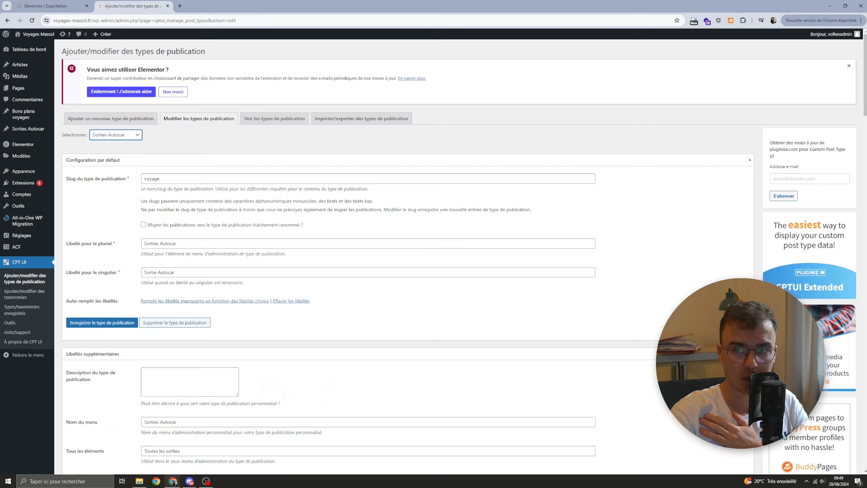
- Find the export option of the Sorties Autocar post type, set Peut exporter to Vrai and save the post type
key(ctrl+f)
text(e)
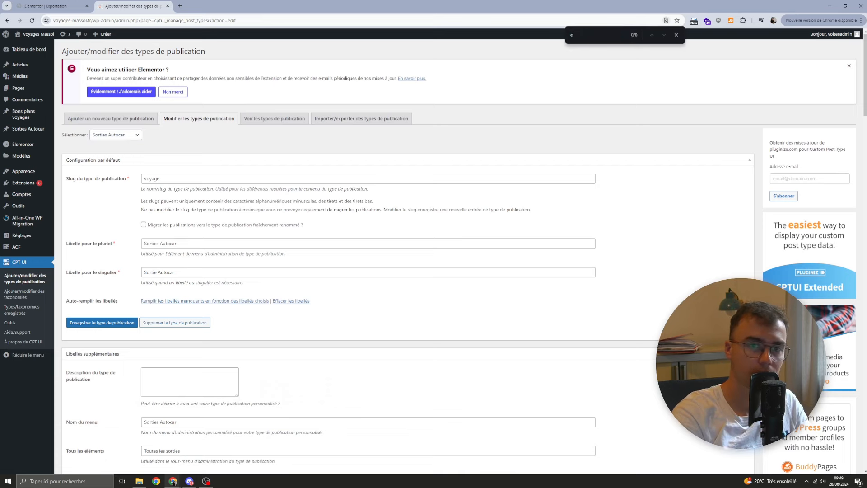
text(xport)
key(Return)
key(Return)
key(Return)
key(Return)
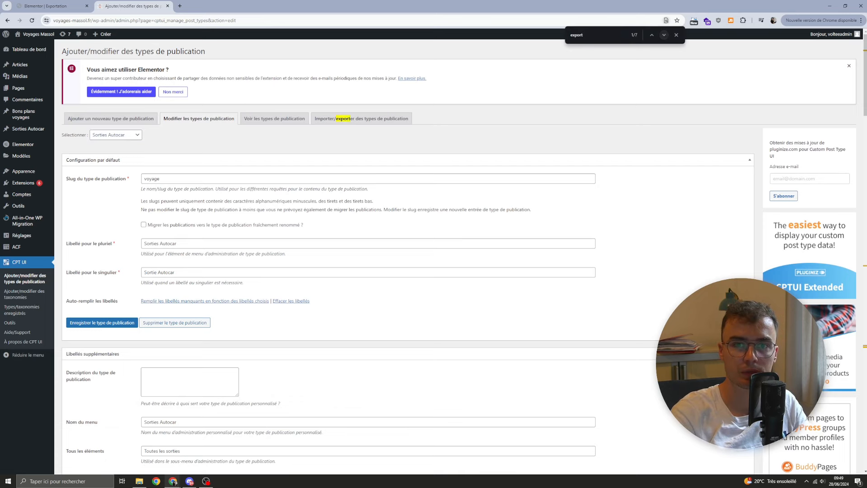
key(Return)
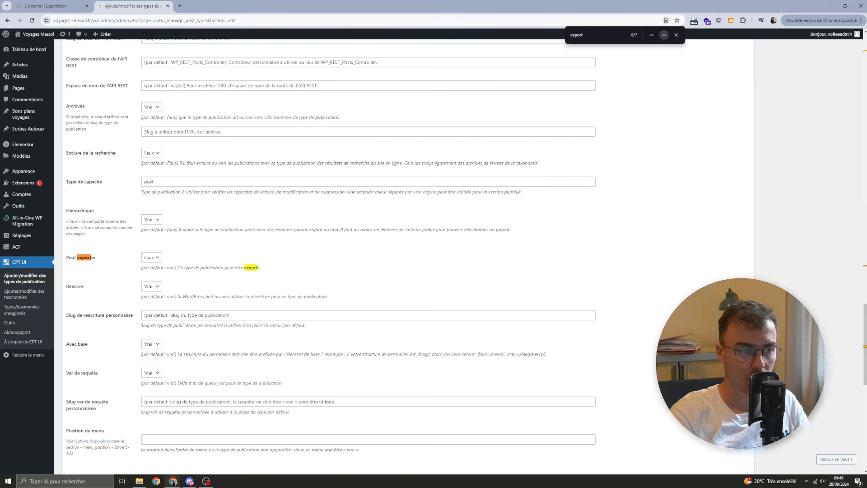
drag(66, 258, 97, 258)
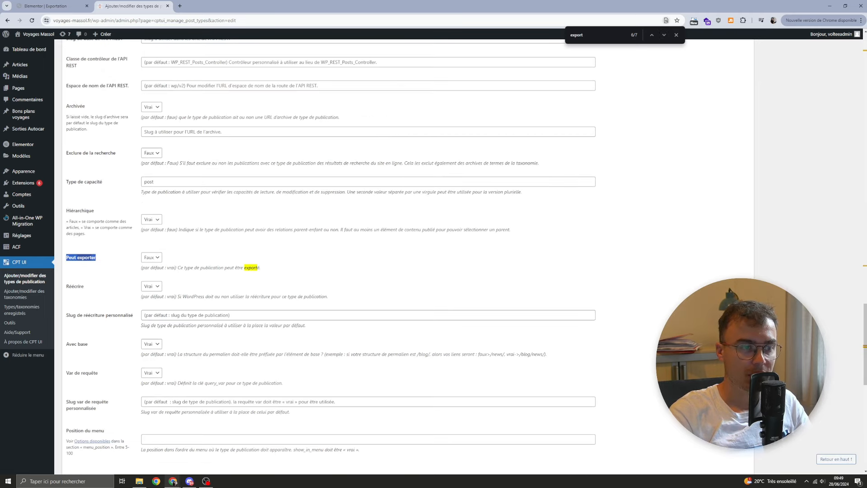
click(152, 258)
click(151, 273)
click(203, 254)
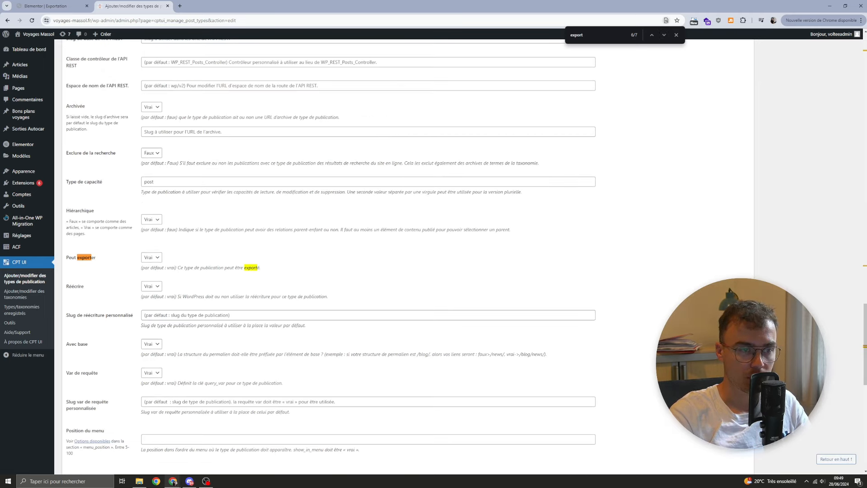
scroll(368, 256, down, 10)
click(98, 443)
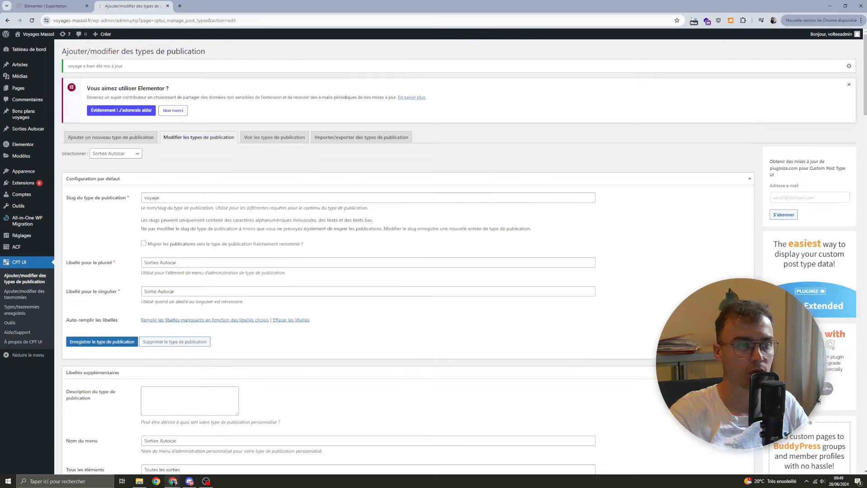
- Switch to the Bons plans voyages post type, set its Peut exporter option to Vrai and save it
click(115, 154)
click(115, 169)
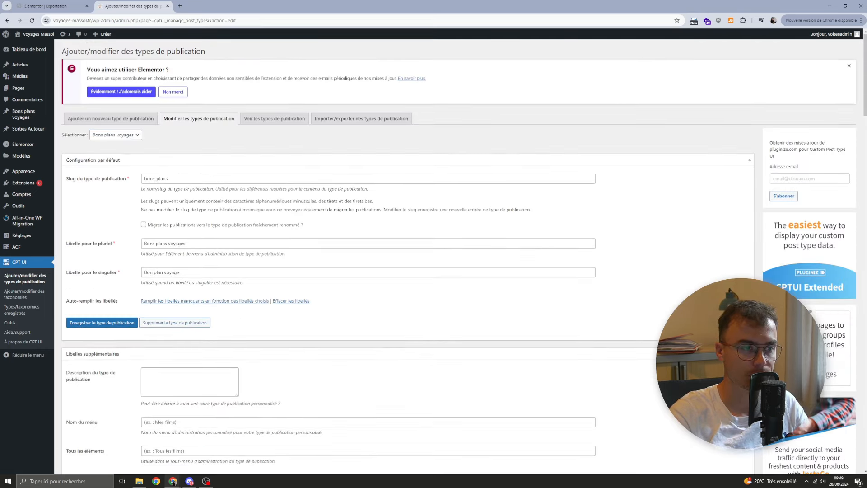
key(ctrl+f)
text(peut ex)
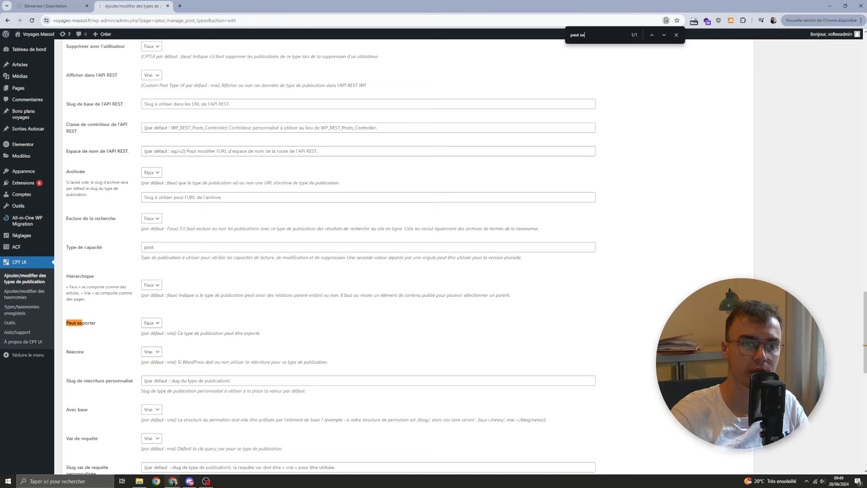
click(152, 323)
click(149, 339)
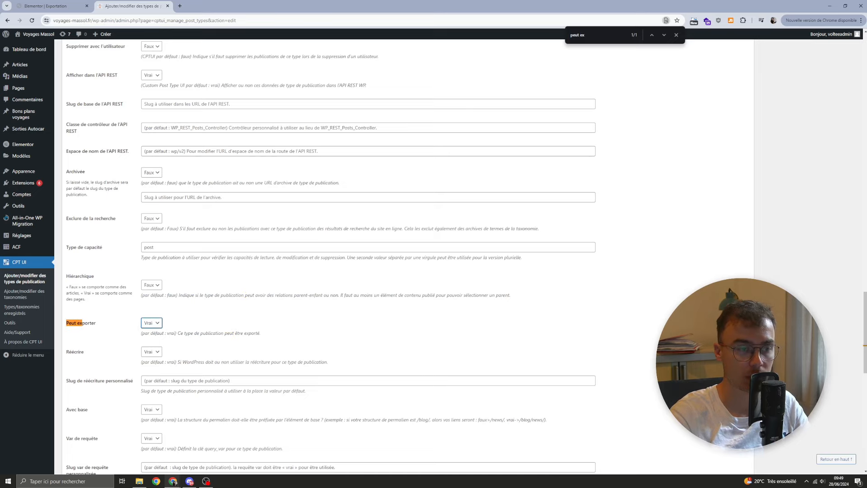
scroll(149, 338, down, 12)
click(97, 443)
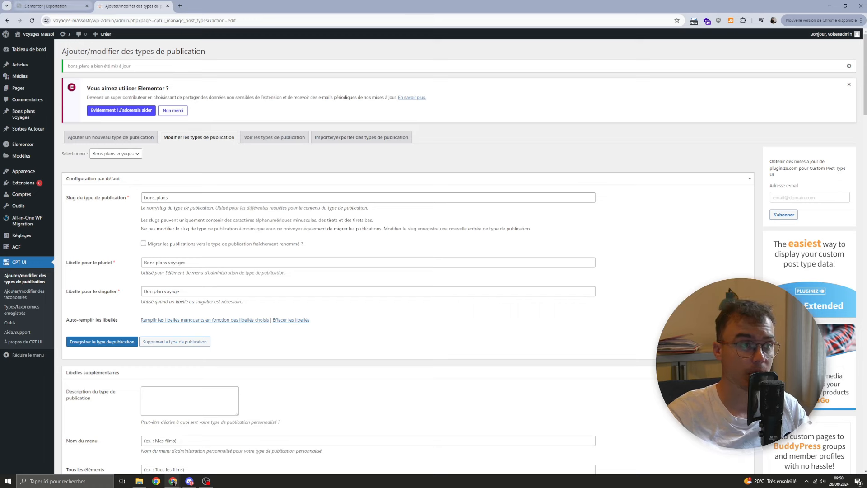
- Return to the Elementor site kit export, name the kit VM and continue to the plugin selection
click(50, 6)
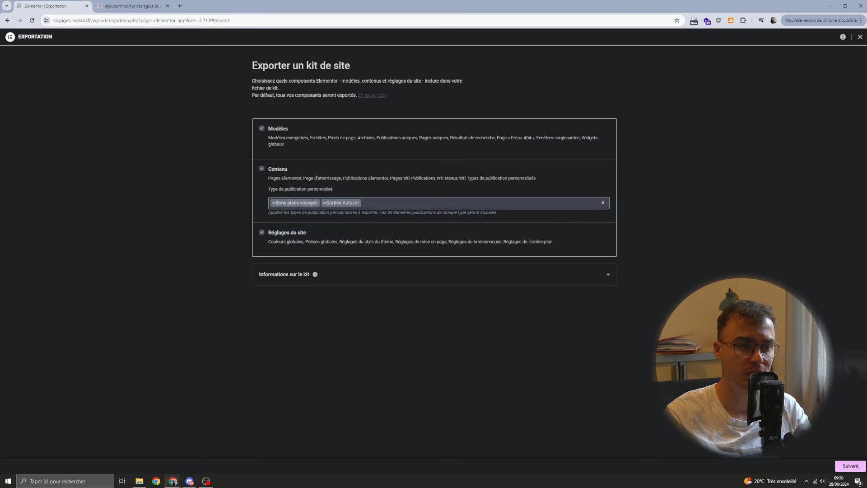
mouse_move(286, 138)
mouse_down()
mouse_move(351, 138)
mouse_move(285, 144)
mouse_up()
click(289, 146)
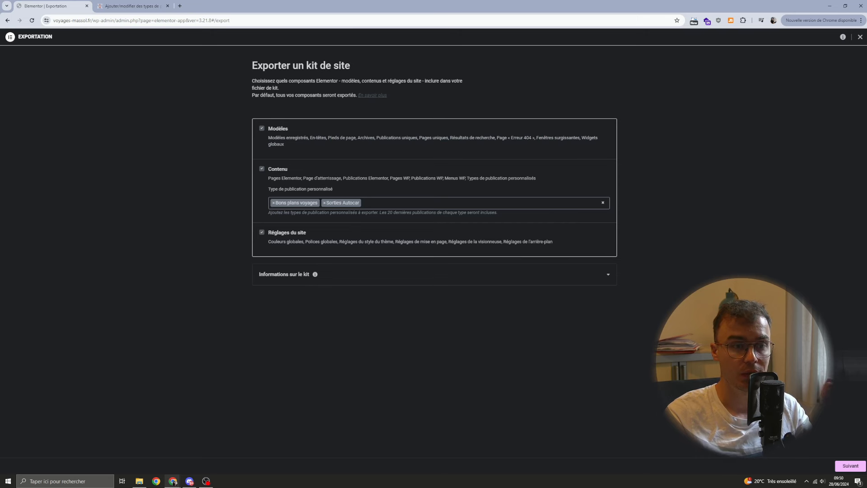
click(289, 274)
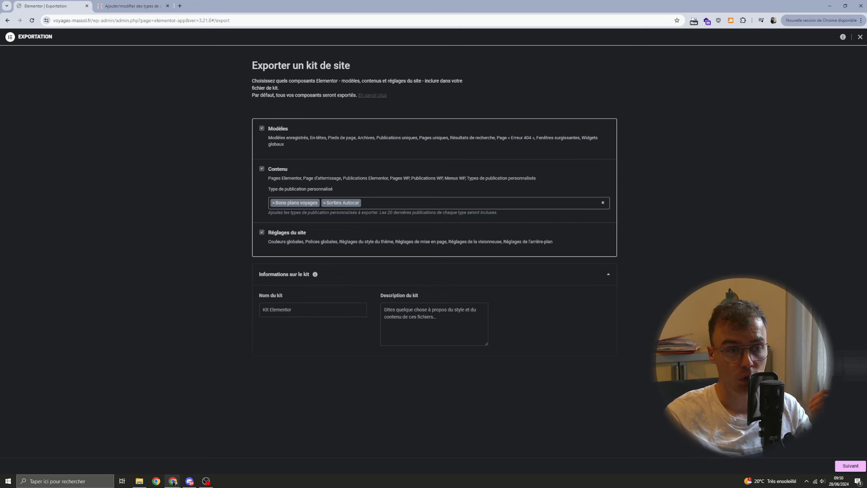
click(307, 310)
text(VM)
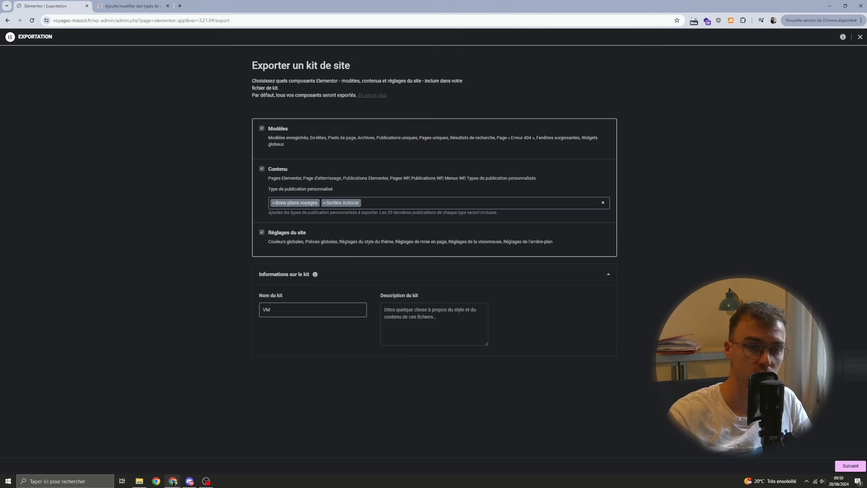
click(316, 393)
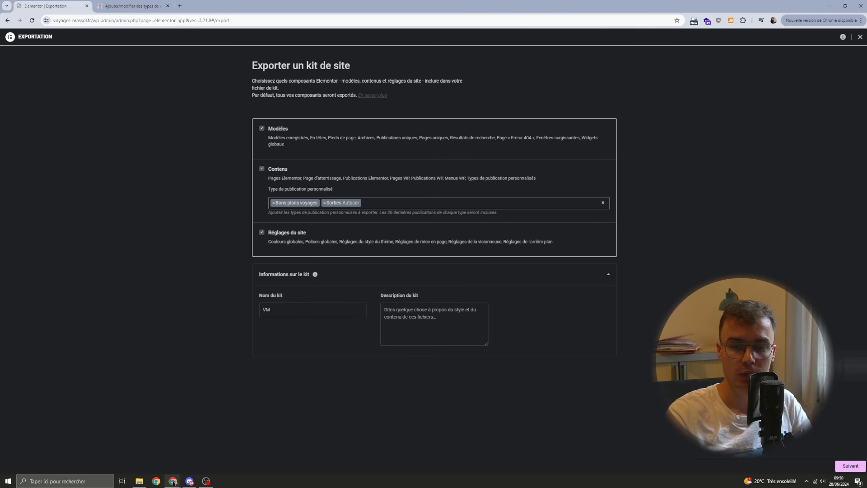
click(851, 465)
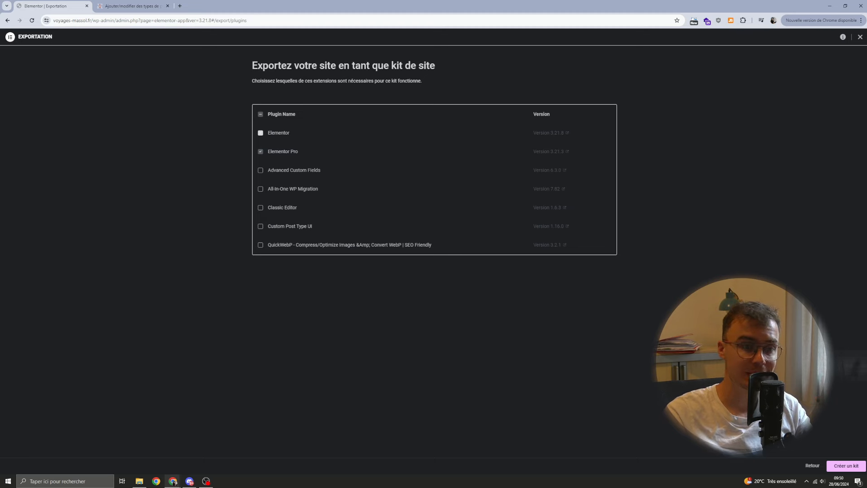
- Include Custom Post Type UI and Advanced Custom Fields in the site kit, create the kit and close the export
click(206, 481)
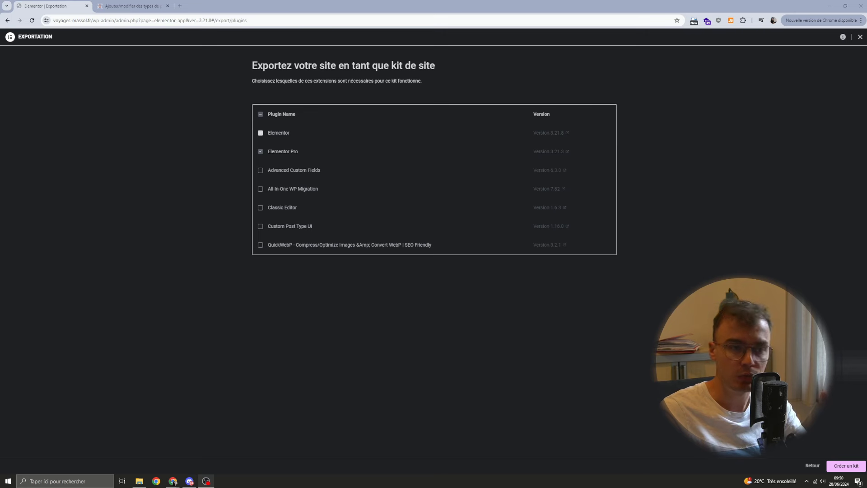
click(260, 227)
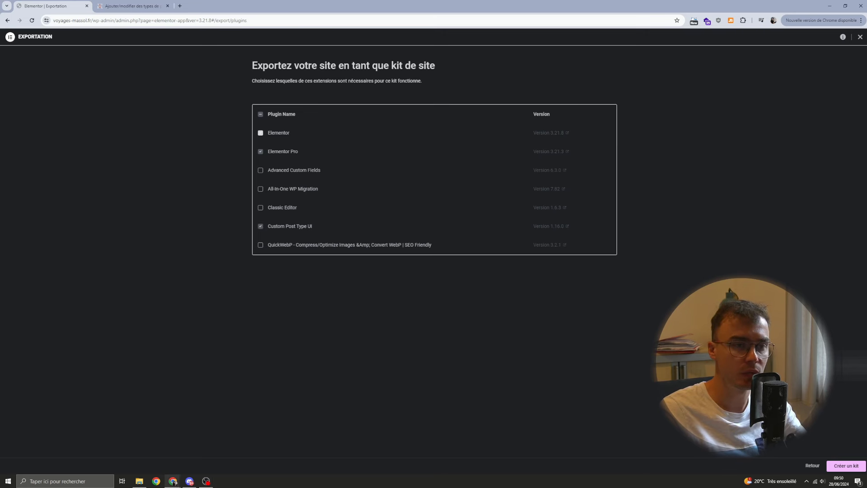
click(261, 170)
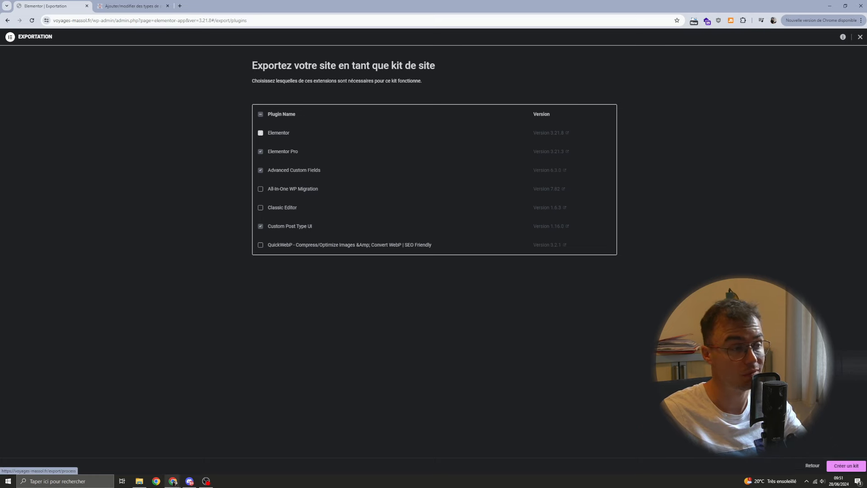
click(847, 466)
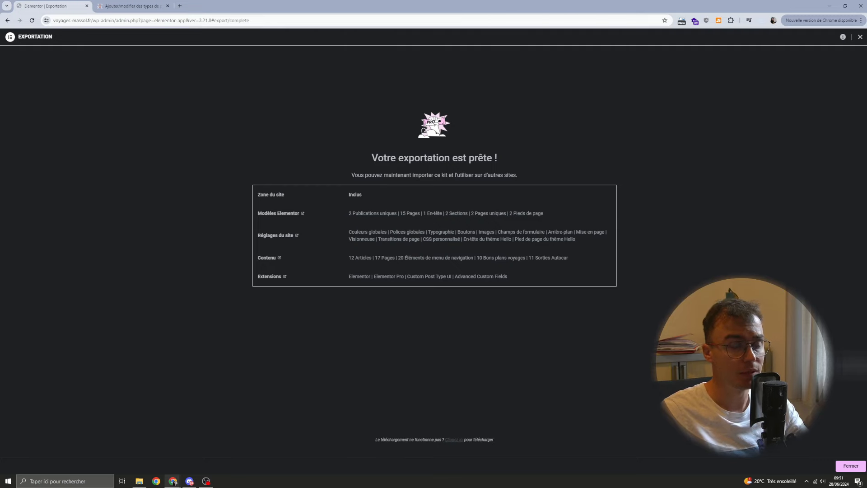
click(851, 466)
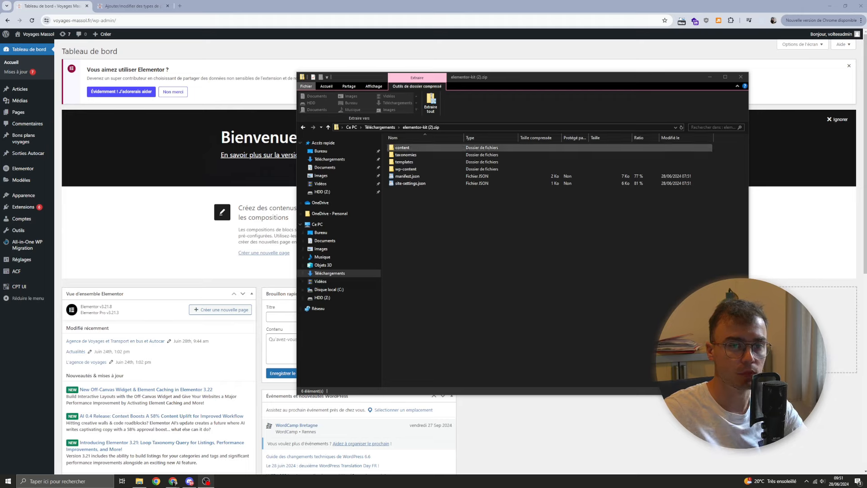
- Examine the content, taxonomies and templates folders inside the downloaded elementor-kit (2).zip archive
double_click(403, 147)
double_click(403, 147)
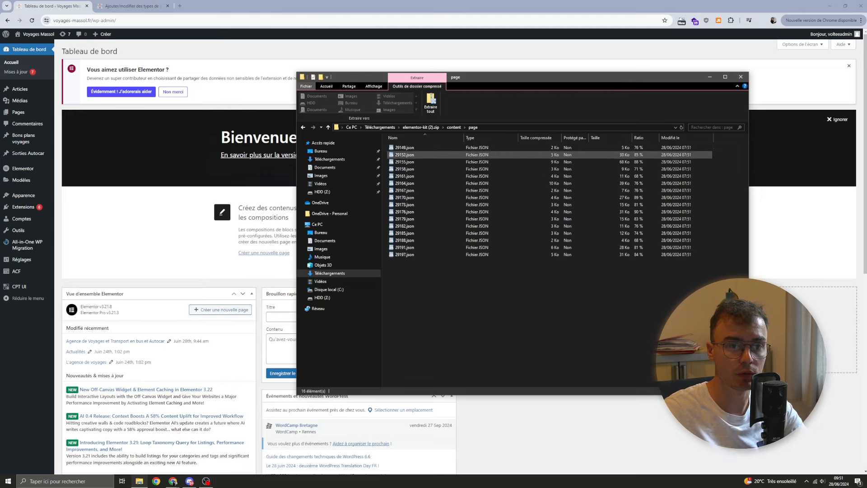
click(302, 127)
click(303, 127)
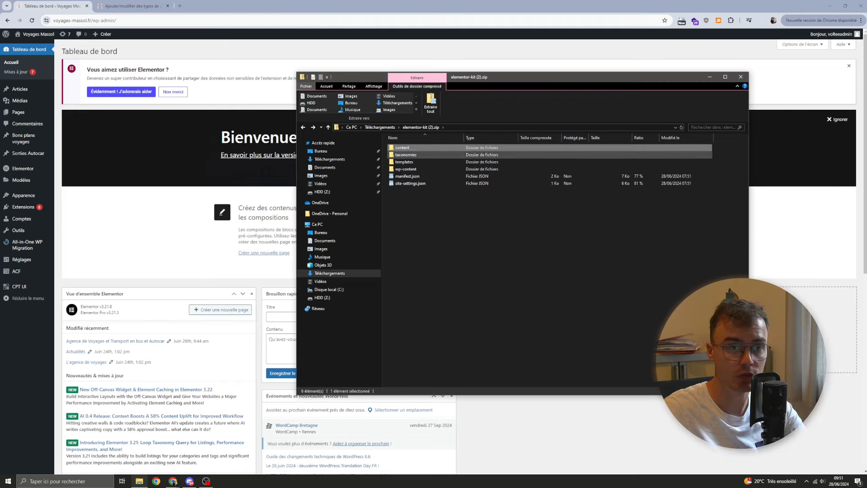
double_click(404, 155)
click(302, 127)
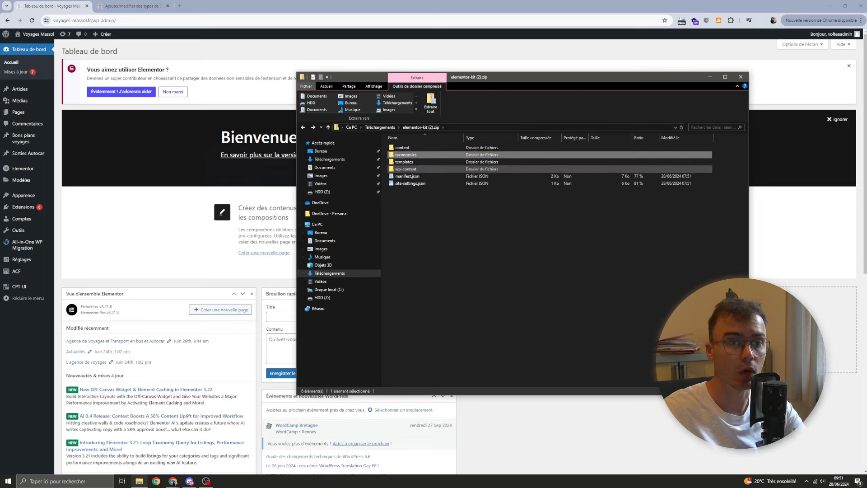
double_click(405, 162)
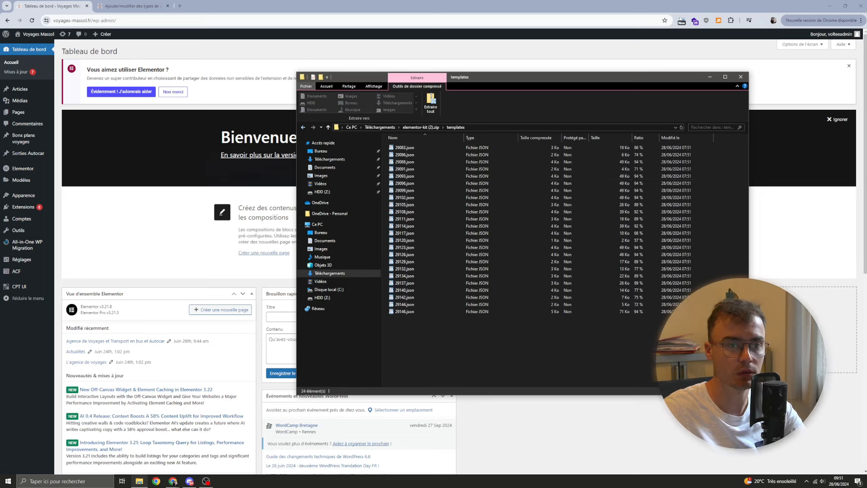
click(303, 127)
- Check the page and voyage folders under wp-content in the kit archive, and close the file window
double_click(404, 169)
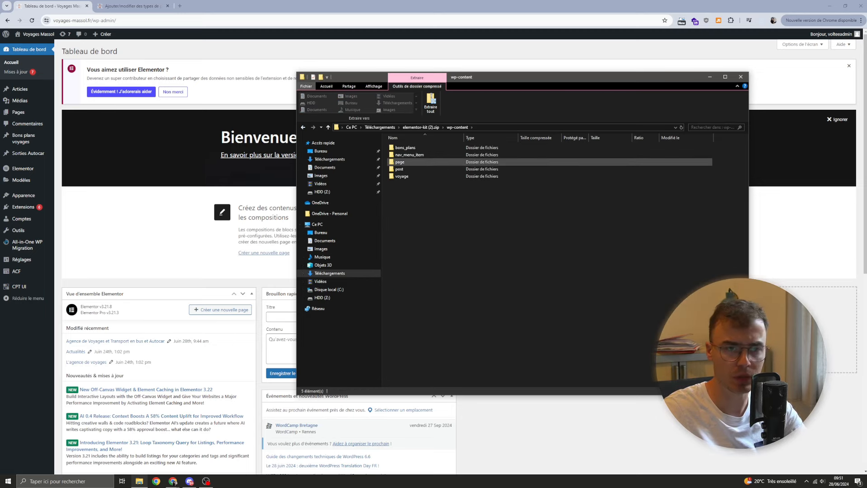
double_click(402, 162)
click(303, 127)
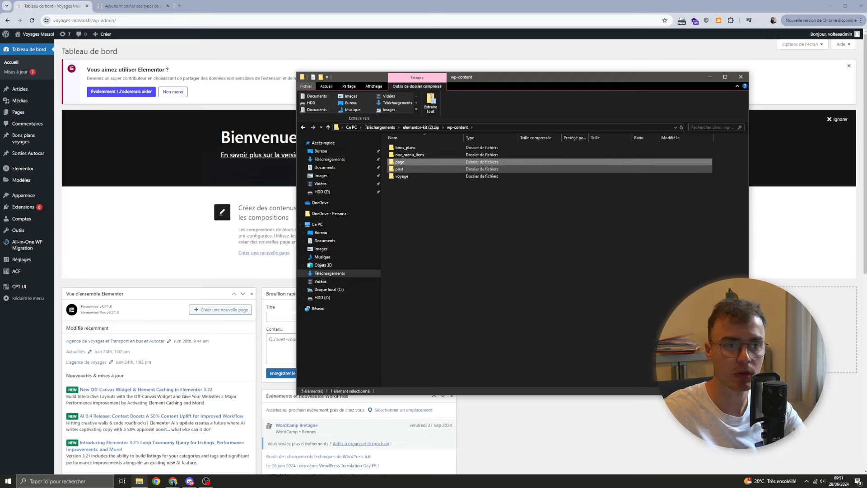
double_click(405, 176)
click(303, 127)
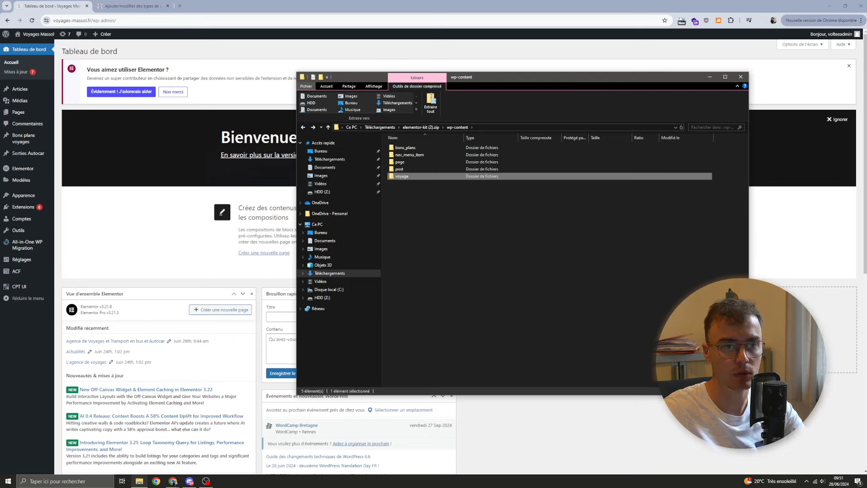
click(302, 127)
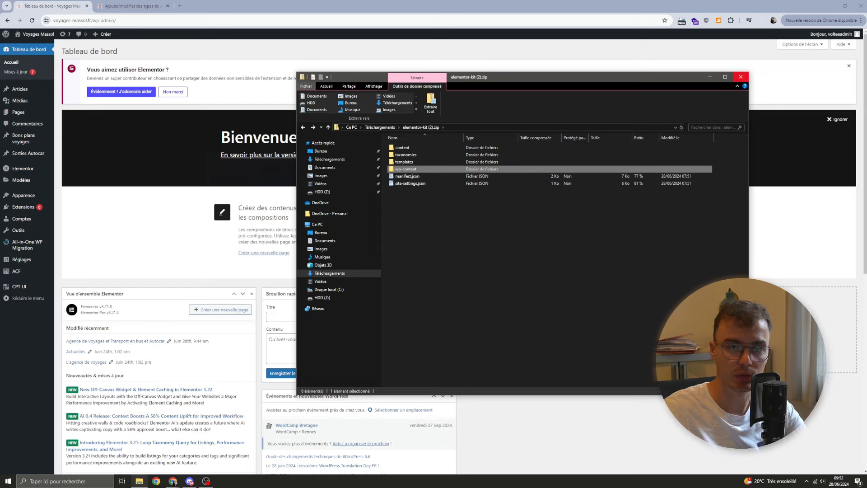
click(741, 76)
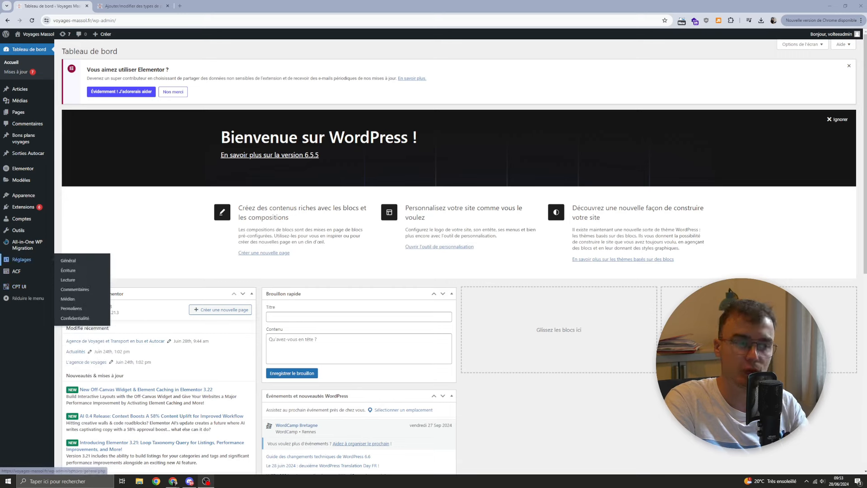
- Open the WordPress content export page and select Bons plans voyages as the data to export
mouse_move(18, 231)
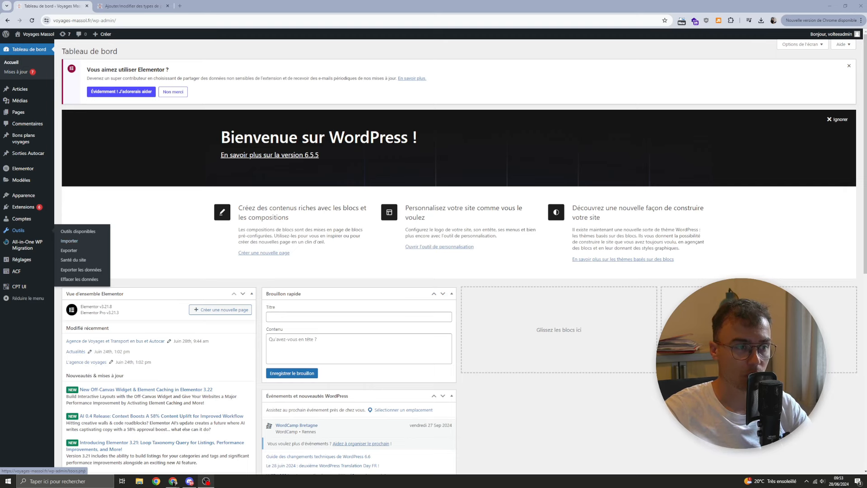
click(69, 251)
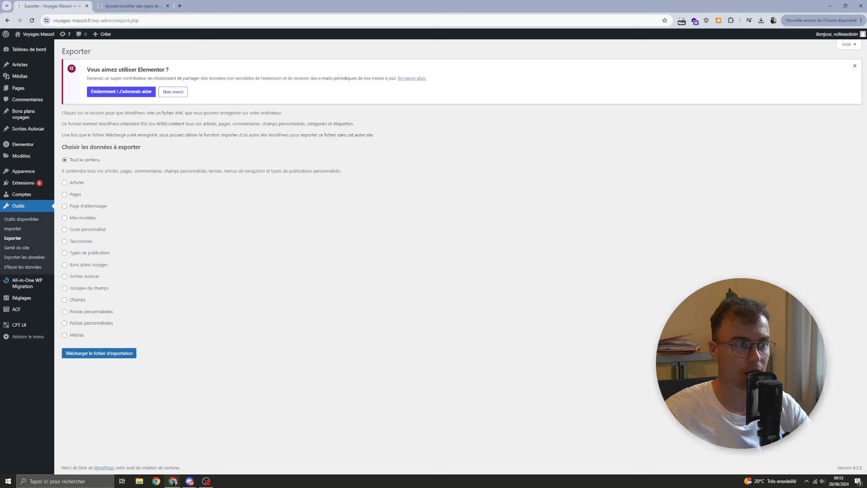
drag(74, 159, 100, 276)
click(85, 265)
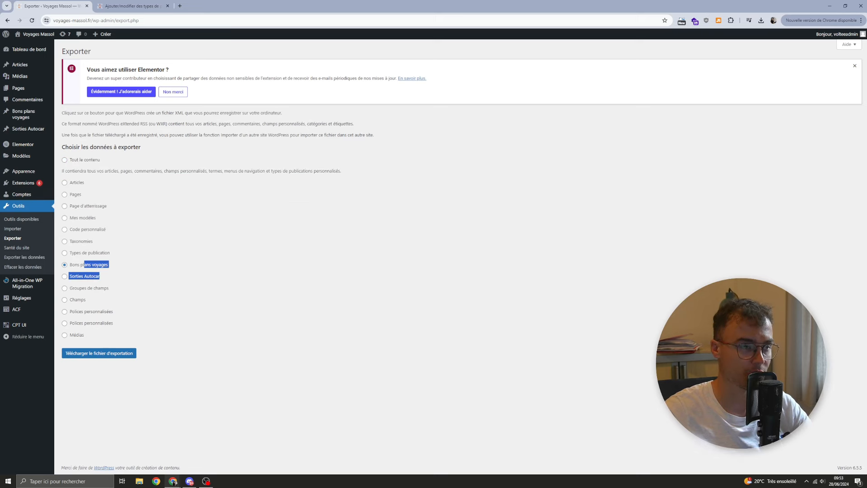
click(116, 275)
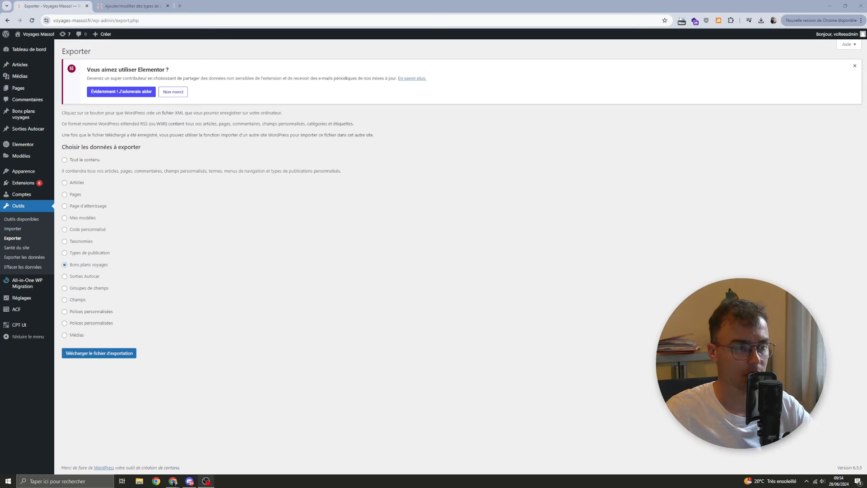
- Choose Médias as the data to export, without date limits, and download the export file
click(174, 483)
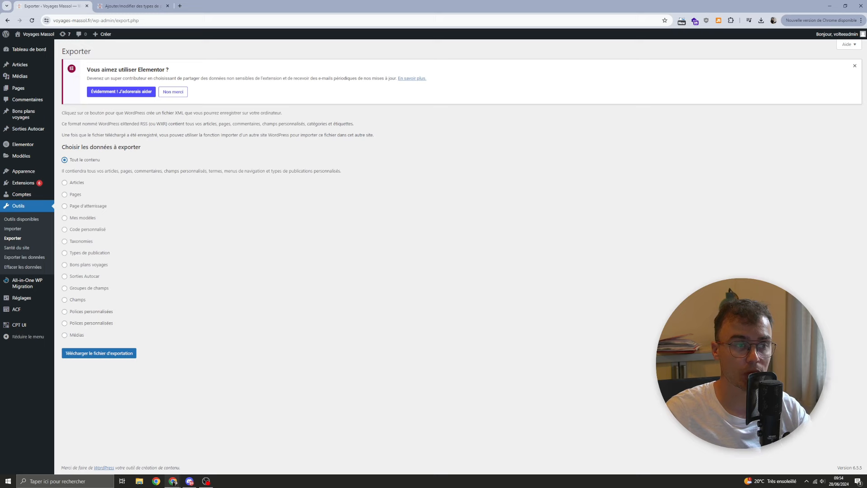
key(Up)
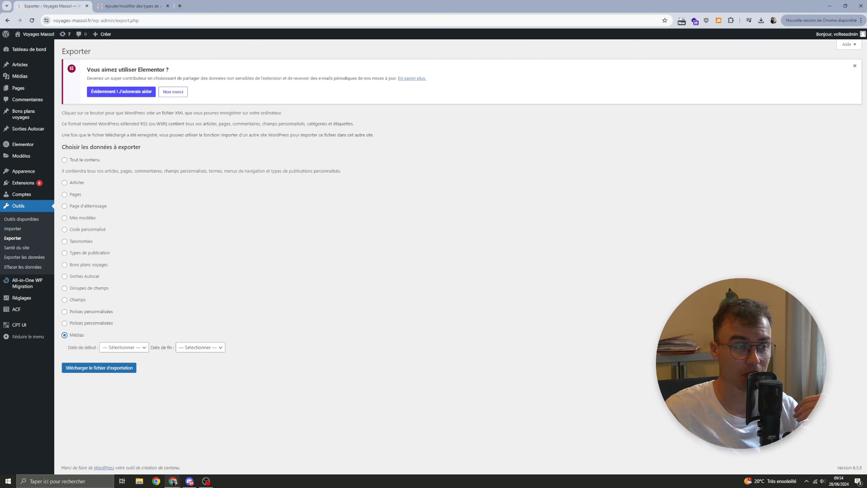
key(Up)
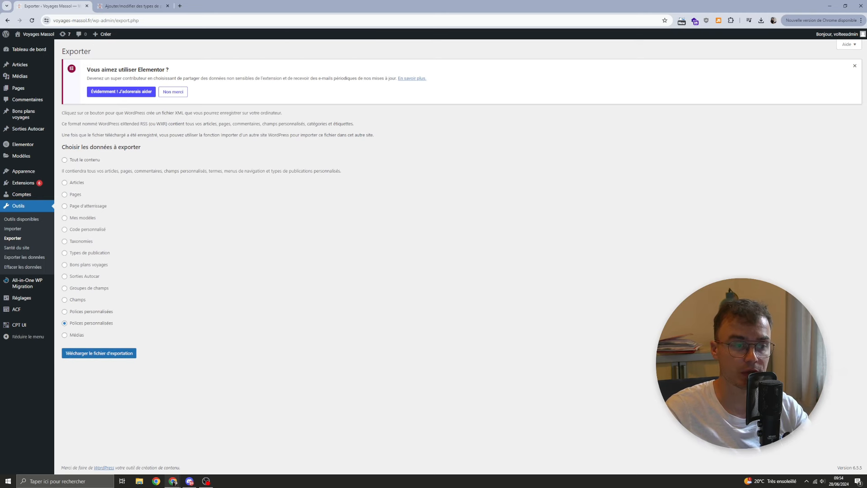
key(Up)
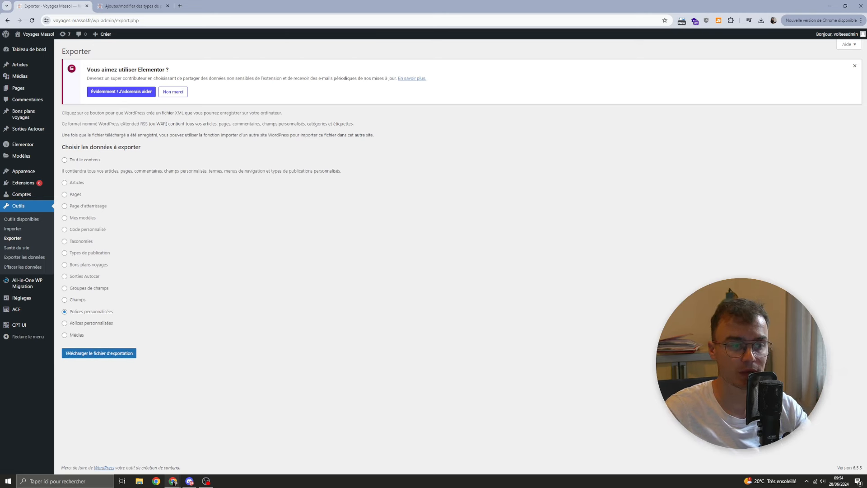
key(Down)
key(Down)
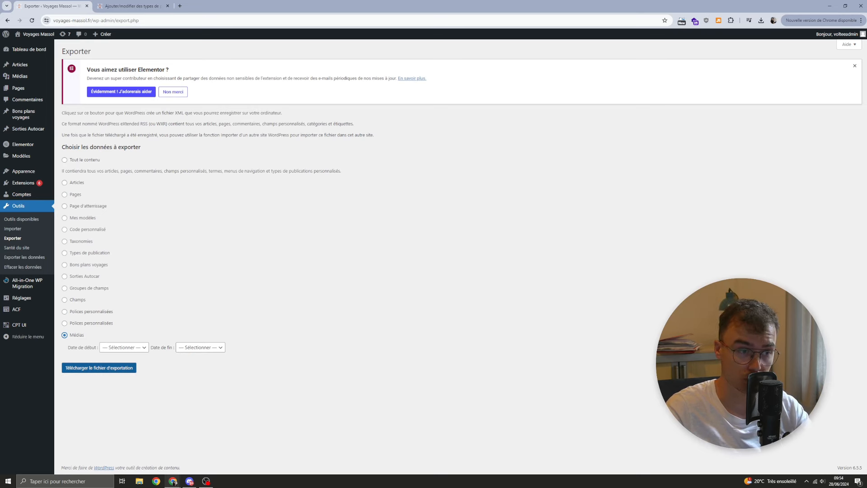
click(99, 368)
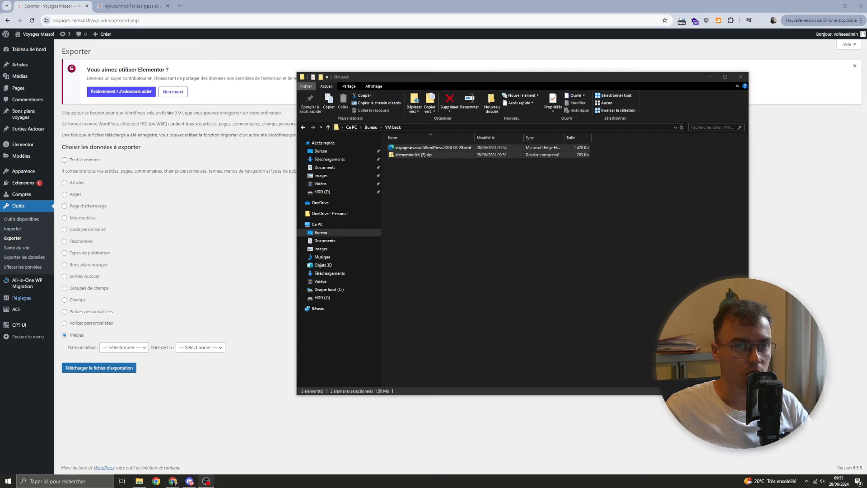
- Return from the VM back folder to Chrome, switch the Services page to the WordPress editor, inspect its code and close it
click(700, 325)
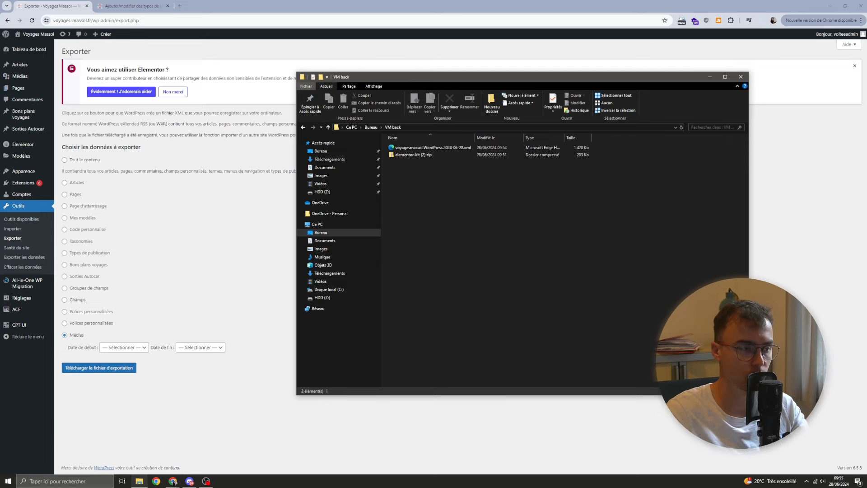
click(173, 481)
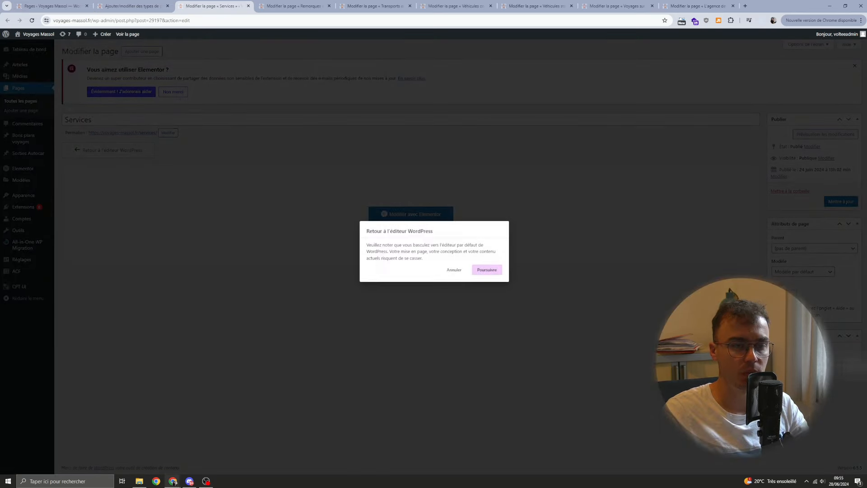
key(Return)
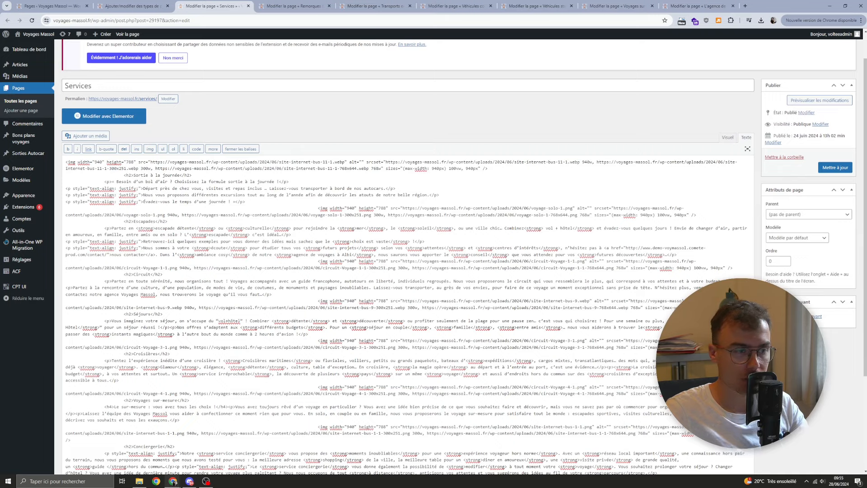
key(ctrl+w)
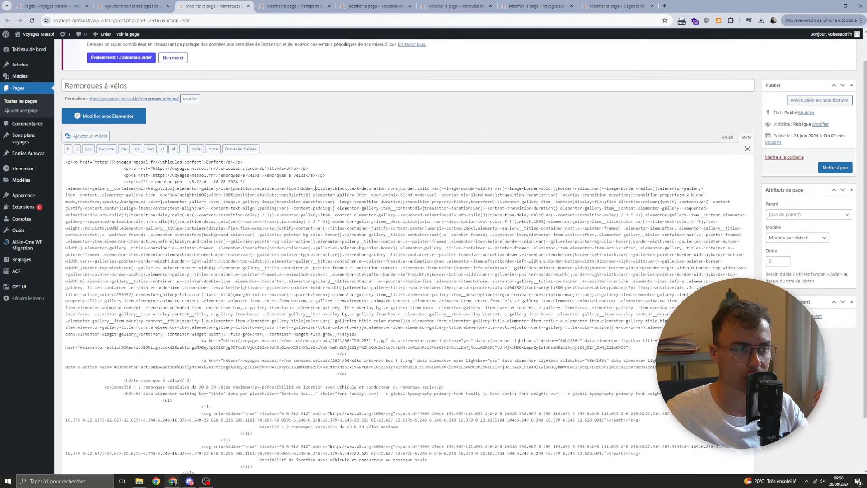
- Examine the HTML code of the Remorques à vélos page for injected content, from the gallery styles to the SVG icons
drag(342, 188, 391, 328)
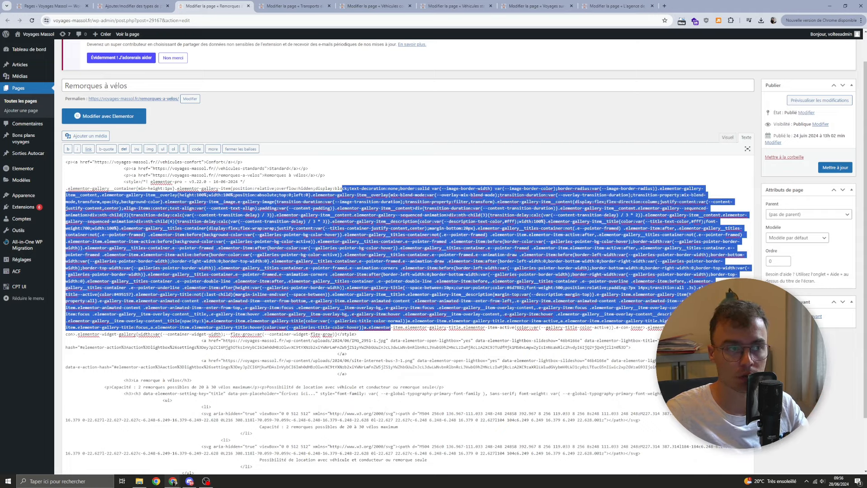
click(391, 328)
scroll(390, 328, up, 1)
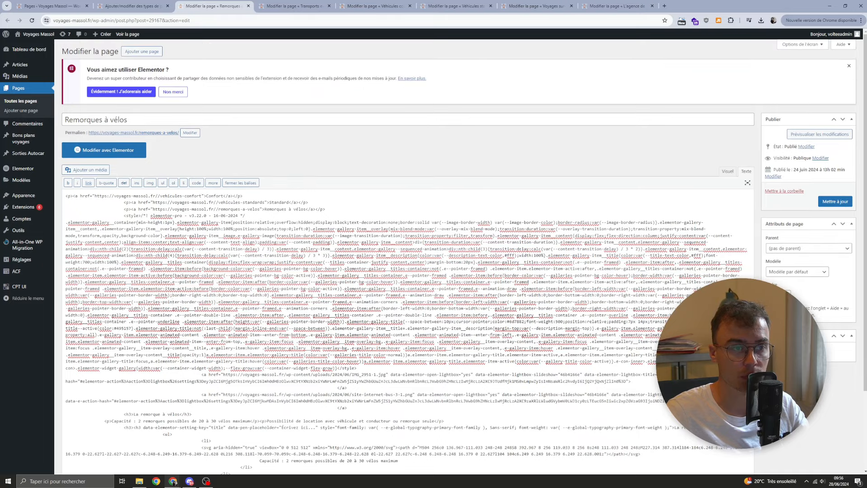
drag(137, 236, 368, 342)
scroll(368, 341, down, 3)
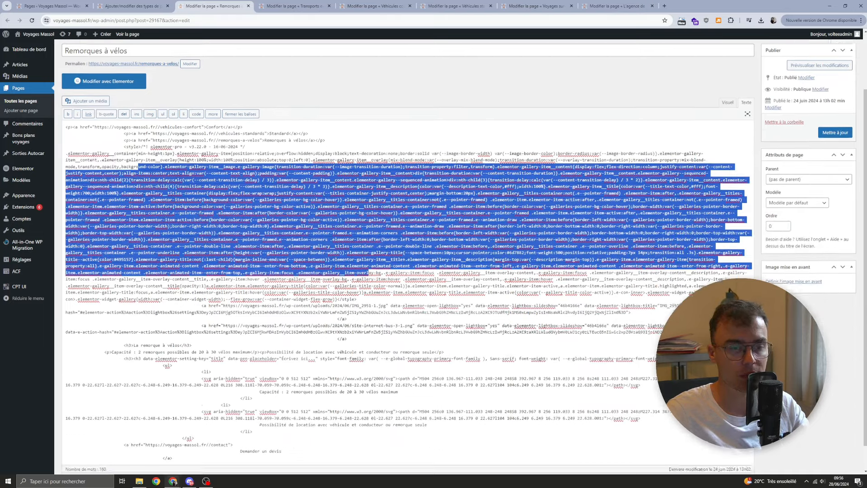
click(501, 224)
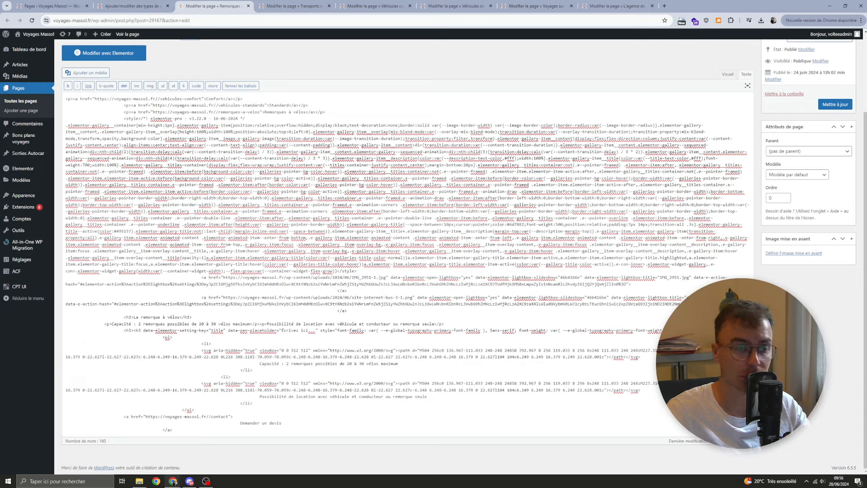
drag(83, 390, 333, 391)
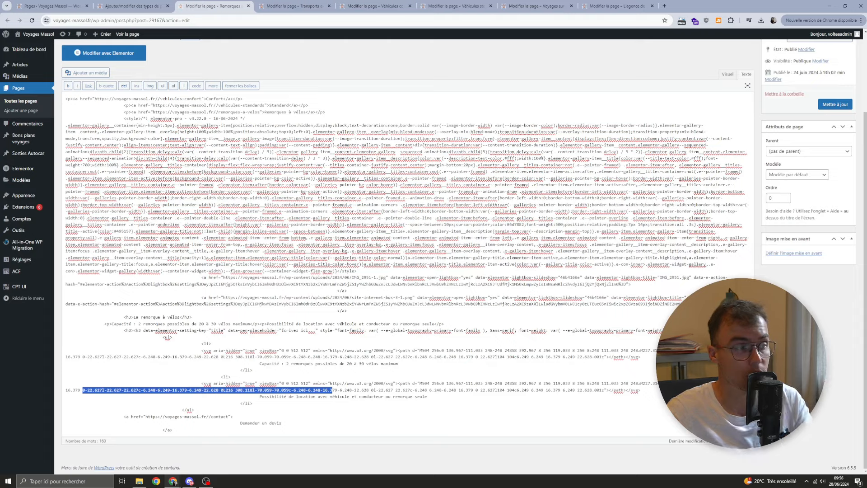
- Close the Remorques à vélos and Transports page editors and examine the HTML code of the Véhicules confort page
key(ctrl+w)
key(ctrl+w)
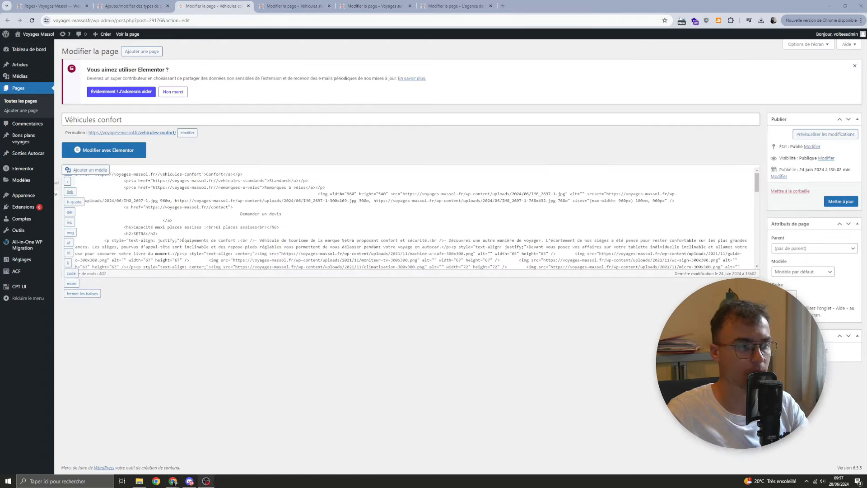
scroll(411, 217, down, 2)
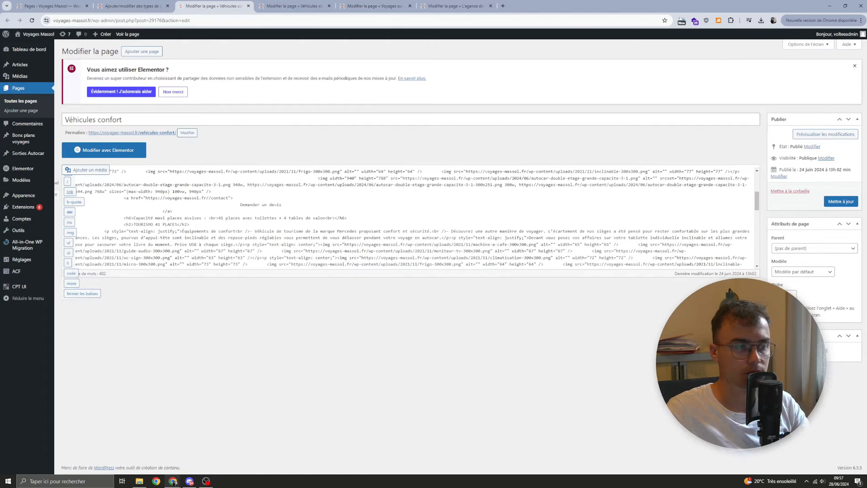
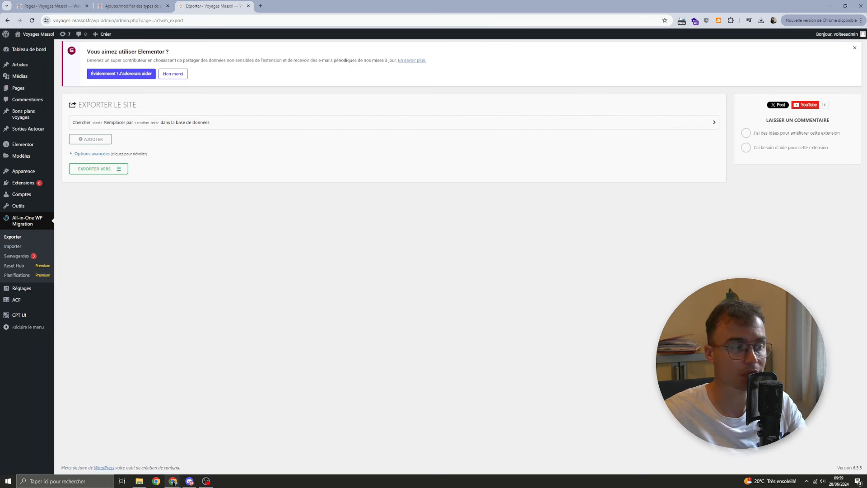
- Switch to the Infomaniak manager window and start installing WordPress on the massolback.agence-rafale.fr site
click(174, 481)
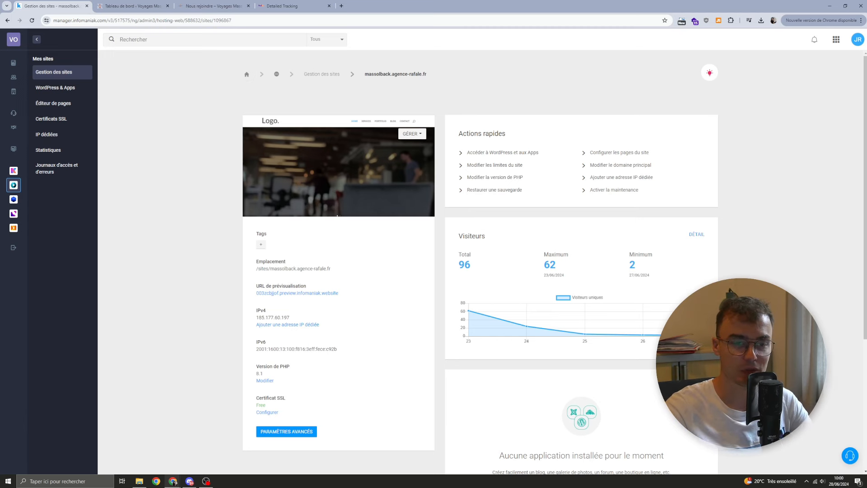
scroll(554, 265, down, 2)
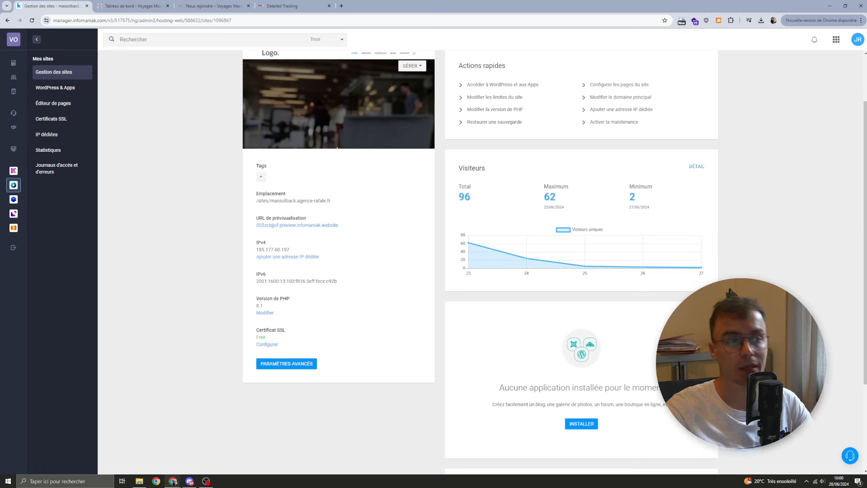
scroll(555, 262, up, 2)
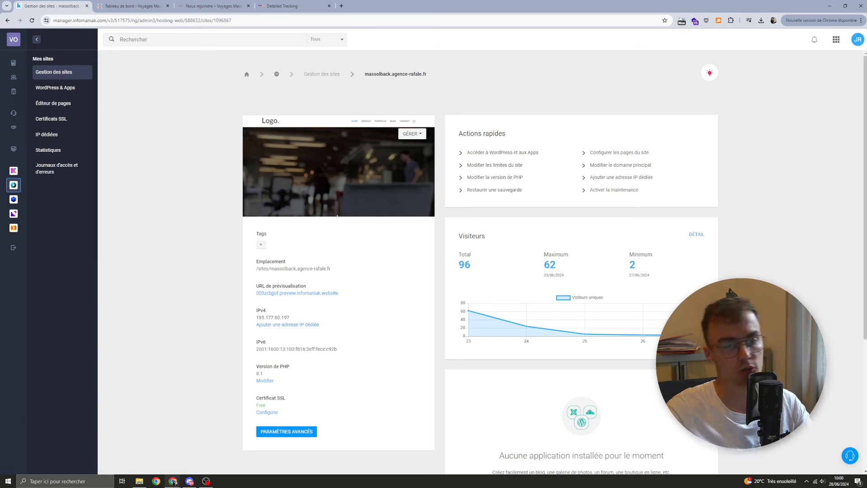
scroll(582, 389, down, 2)
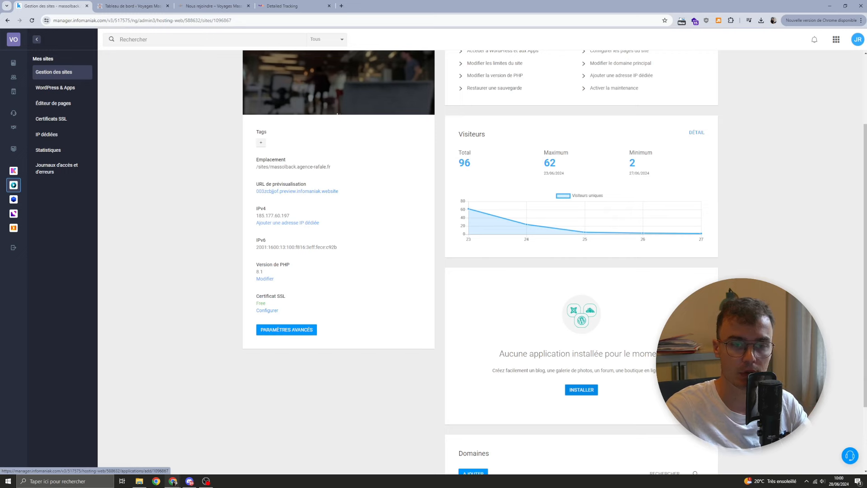
click(582, 390)
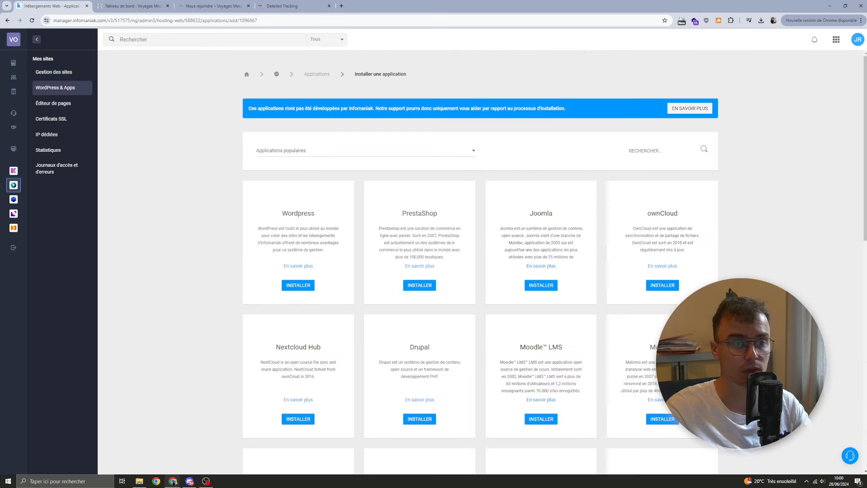
click(298, 285)
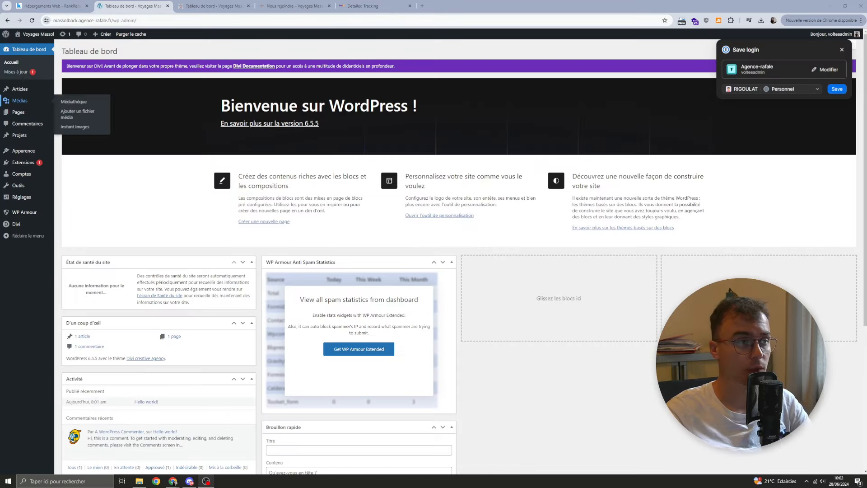
- Move the Hello world! article and all existing pages of the new WordPress site to the trash
mouse_move(20, 89)
click(71, 109)
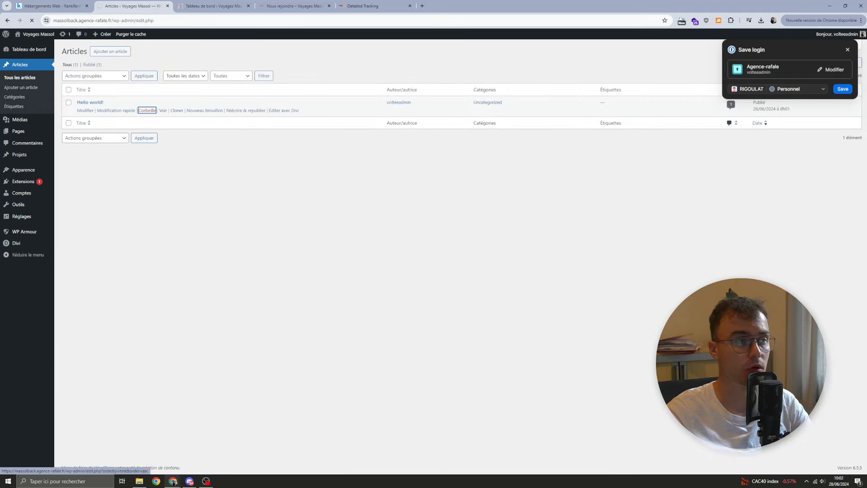
click(19, 131)
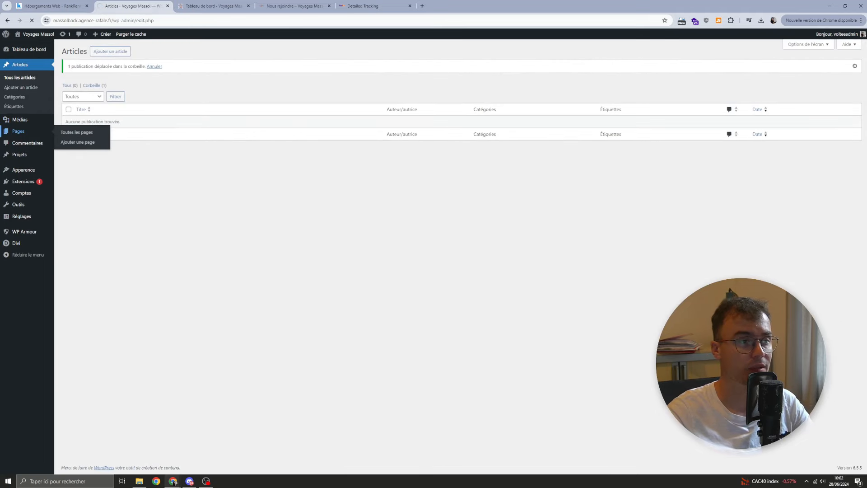
click(68, 89)
click(94, 76)
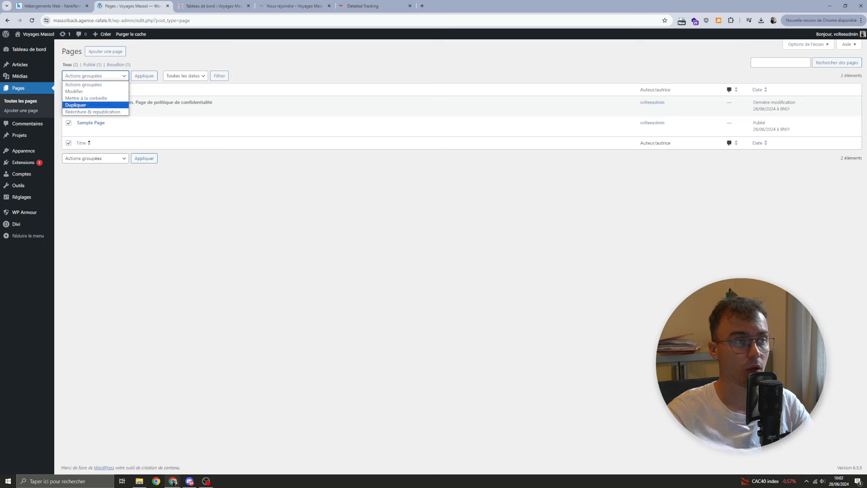
click(86, 98)
click(144, 76)
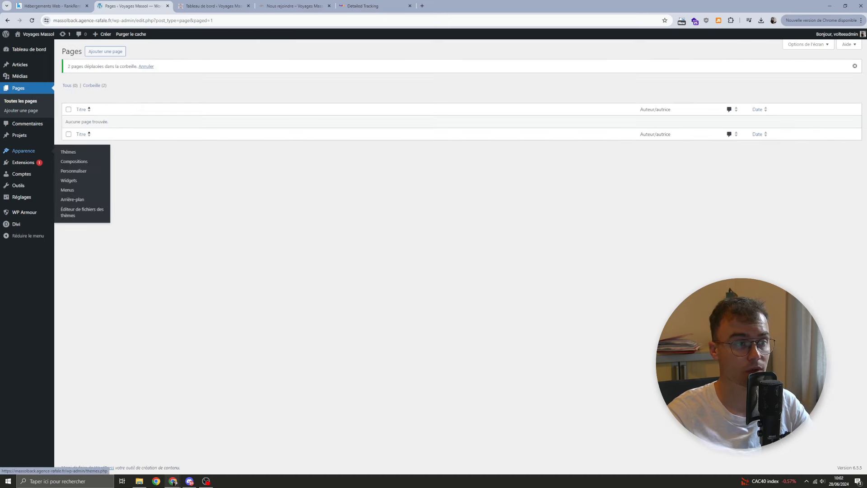
- Deactivate all installed plugins on the new site with one bulk action
click(23, 163)
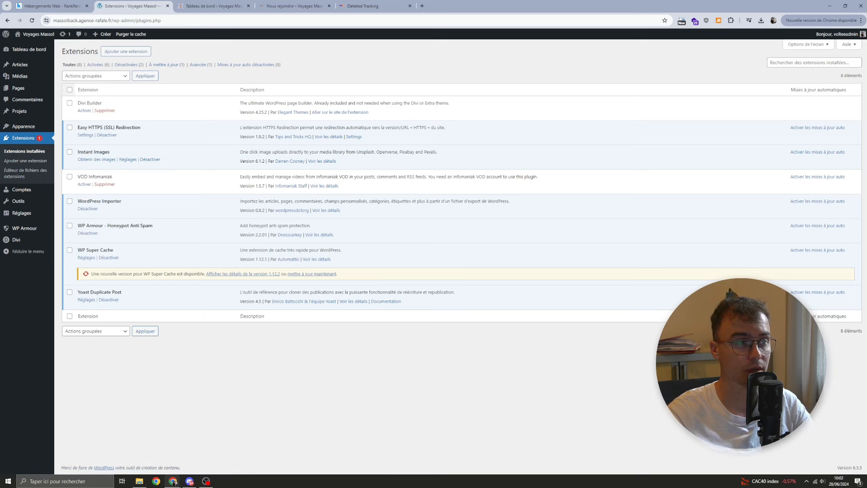
click(70, 89)
click(96, 76)
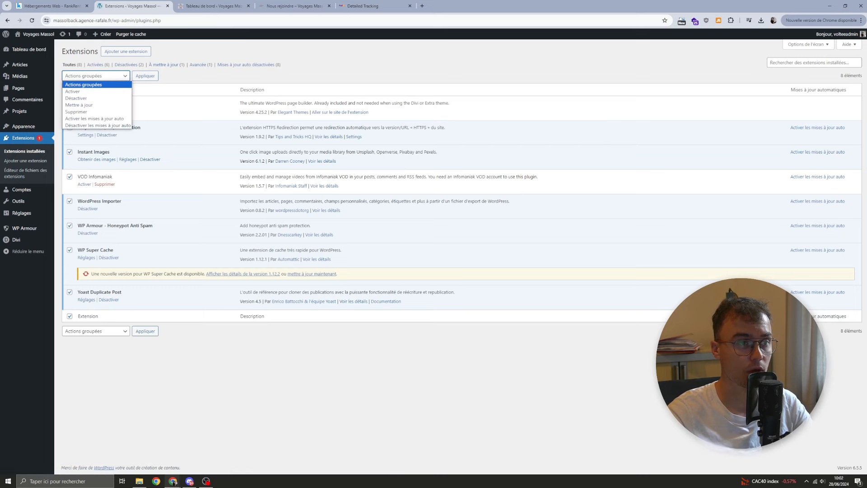
click(76, 98)
click(145, 76)
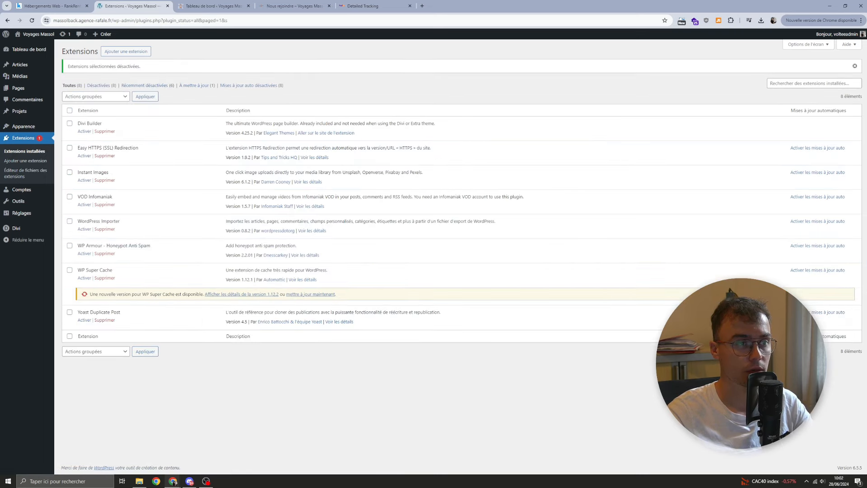
- Bulk-delete all plugins except WP Armour - Honeypot Anti Spam and Yoast Duplicate Post
click(70, 110)
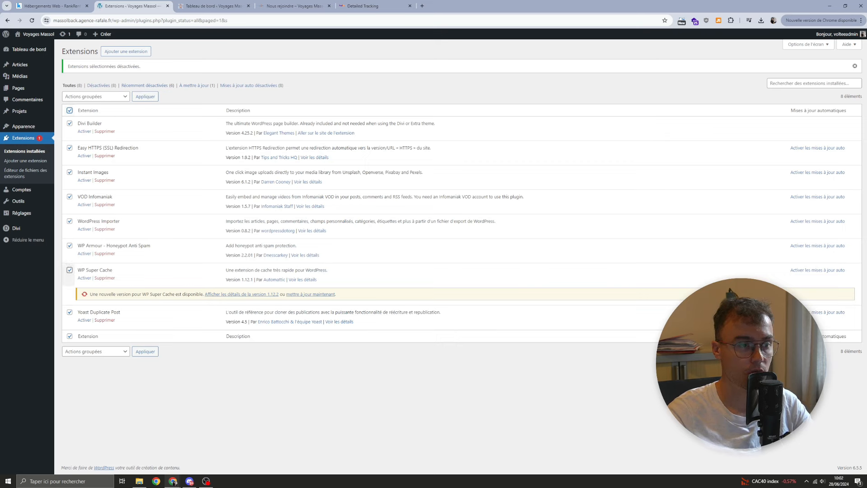
click(70, 312)
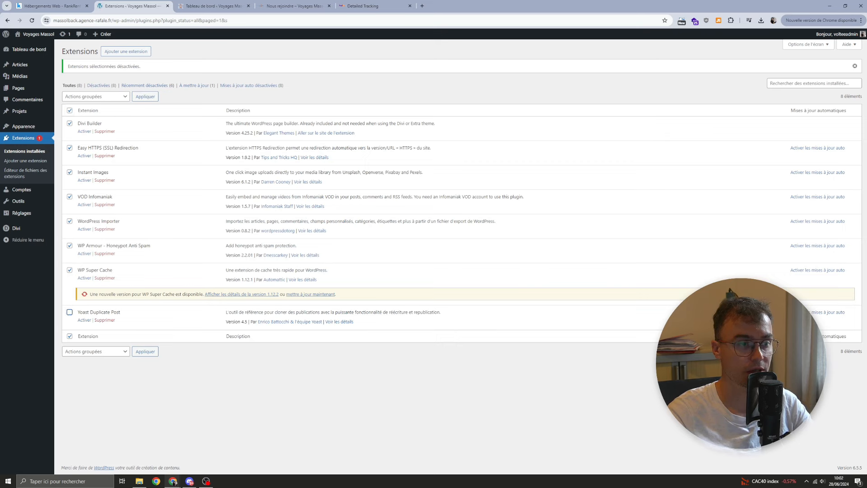
click(69, 246)
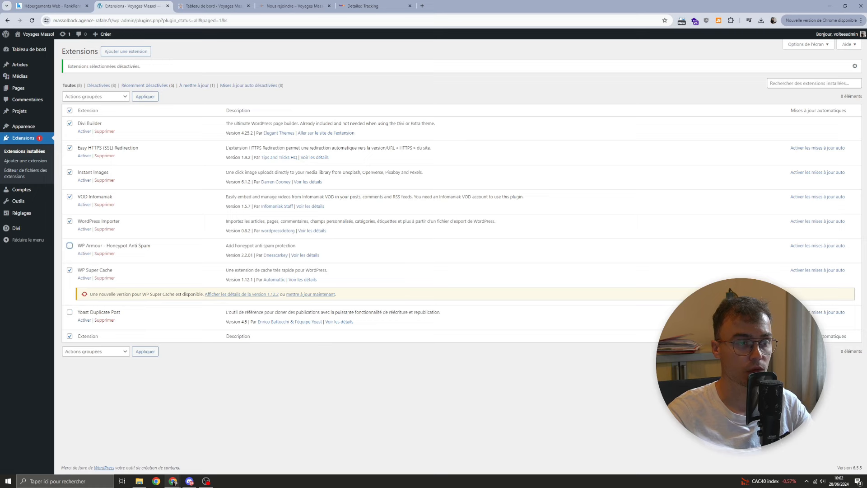
click(96, 352)
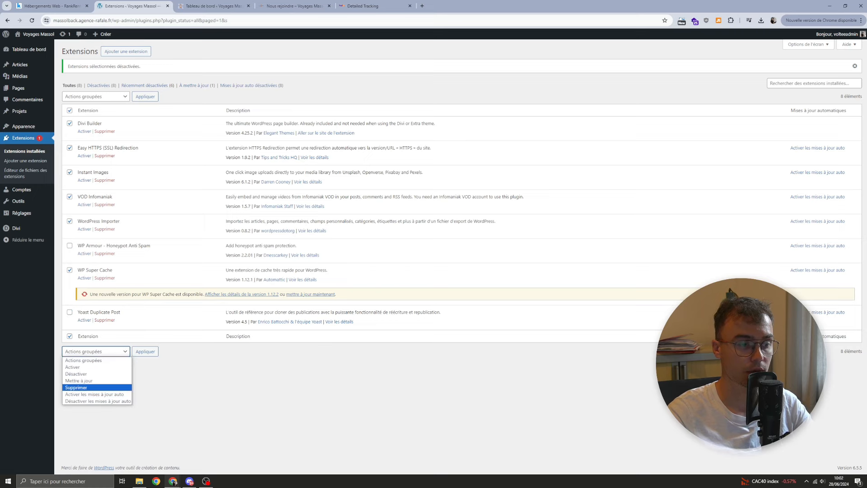
click(86, 387)
click(145, 352)
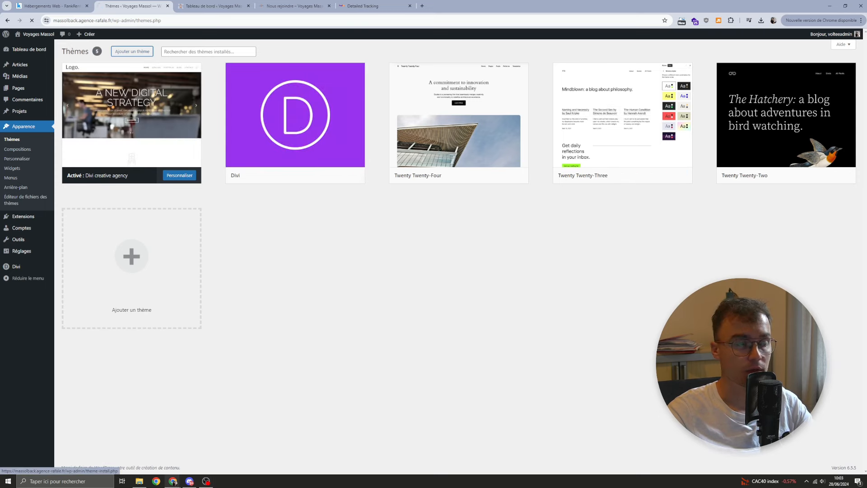
- Install the Hello Elementor theme from the popular themes and activate it
click(132, 51)
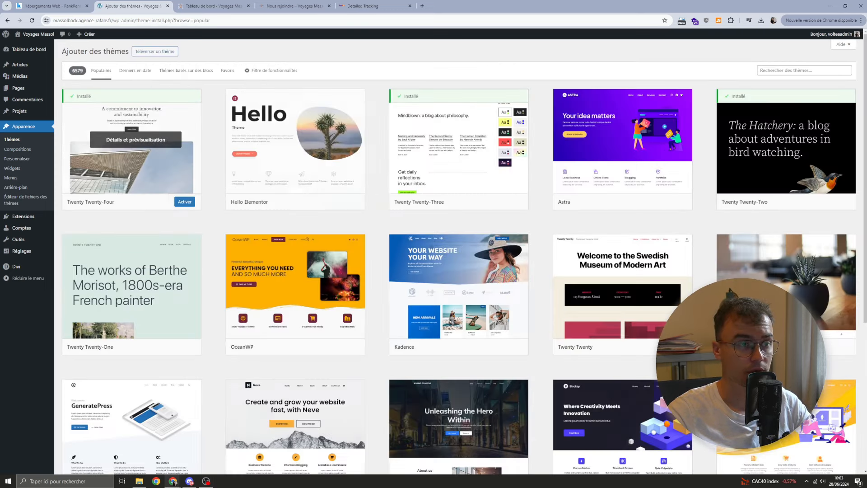
click(314, 201)
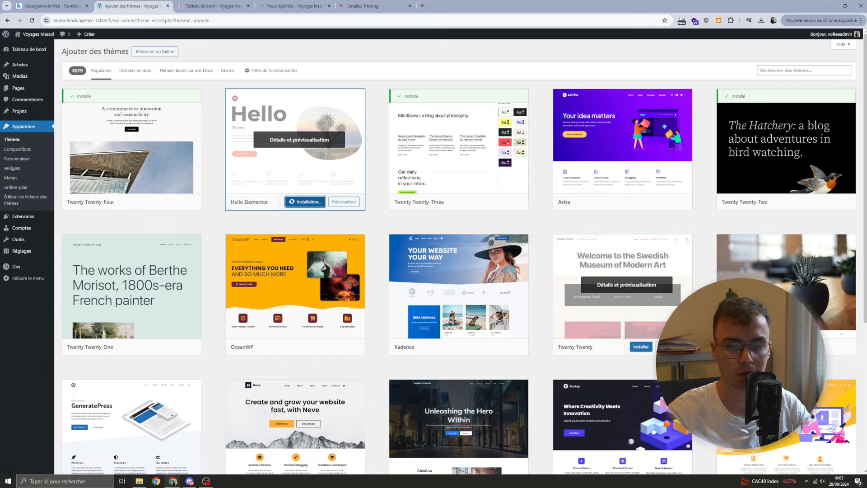
scroll(459, 271, down, 2)
scroll(459, 271, up, 2)
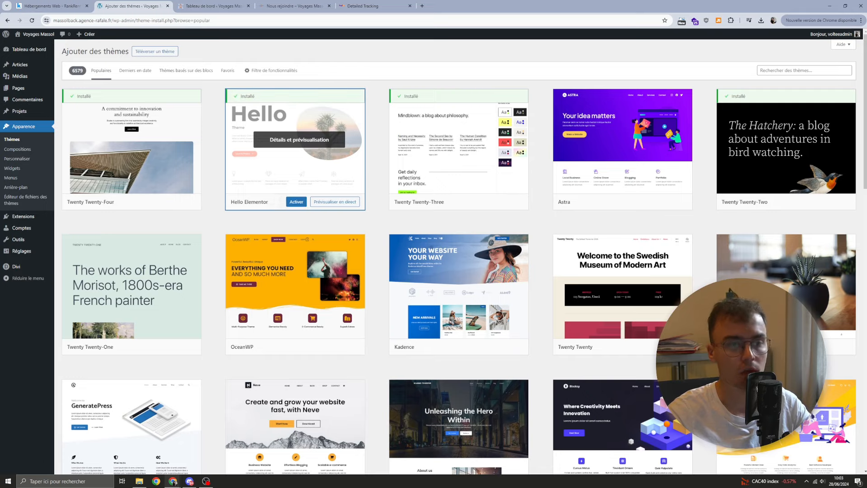
click(296, 201)
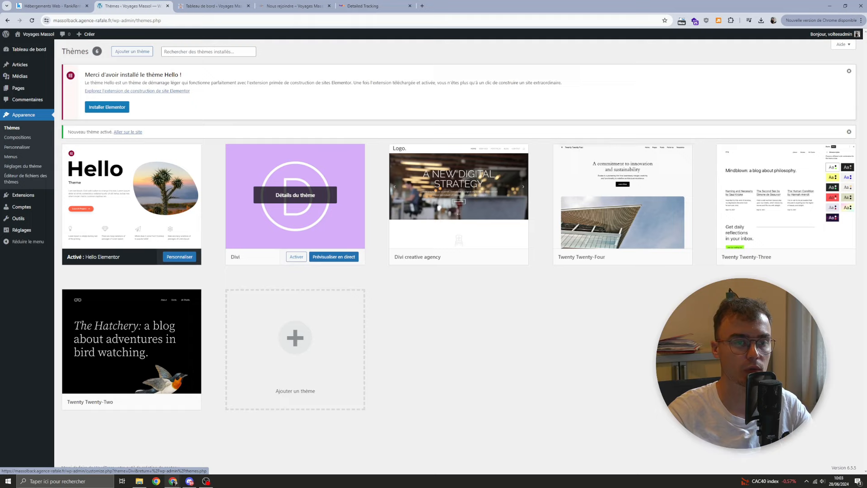
- Delete the Divi and Divi creative agency themes, confirming each deletion
click(295, 194)
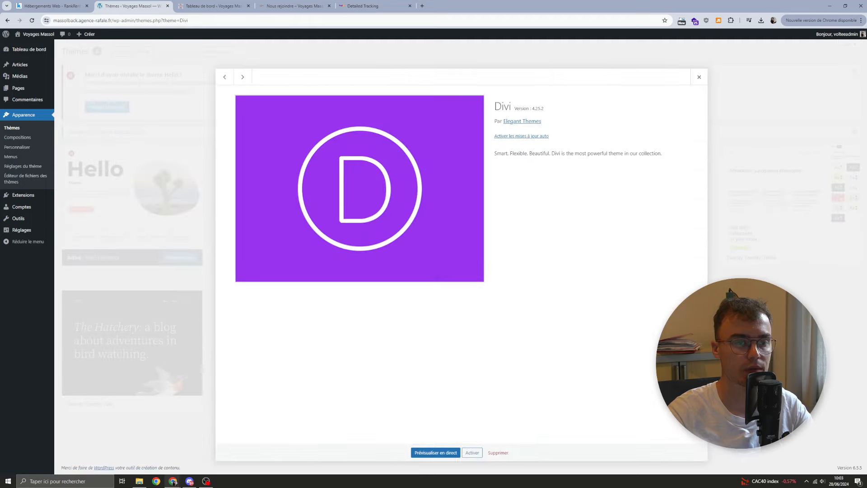
click(499, 452)
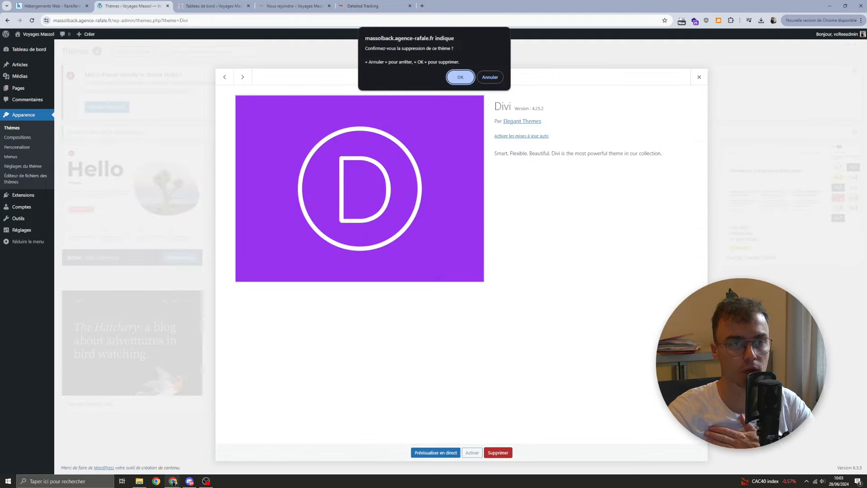
click(459, 78)
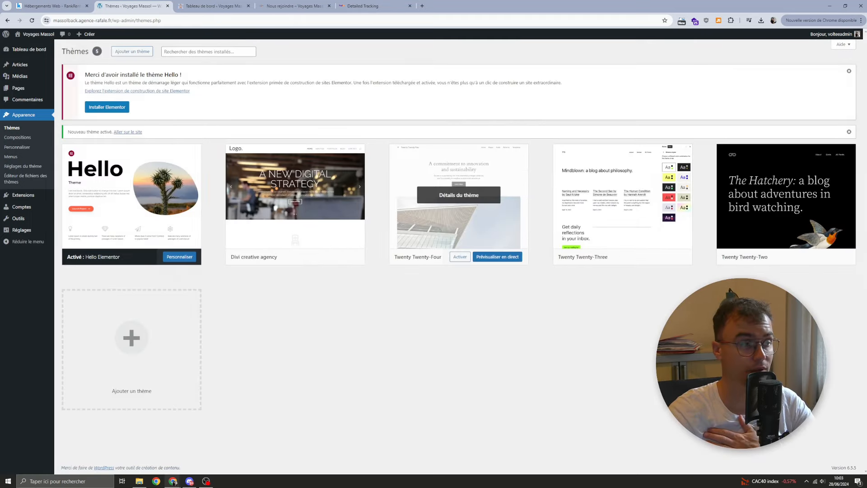
click(294, 194)
click(498, 453)
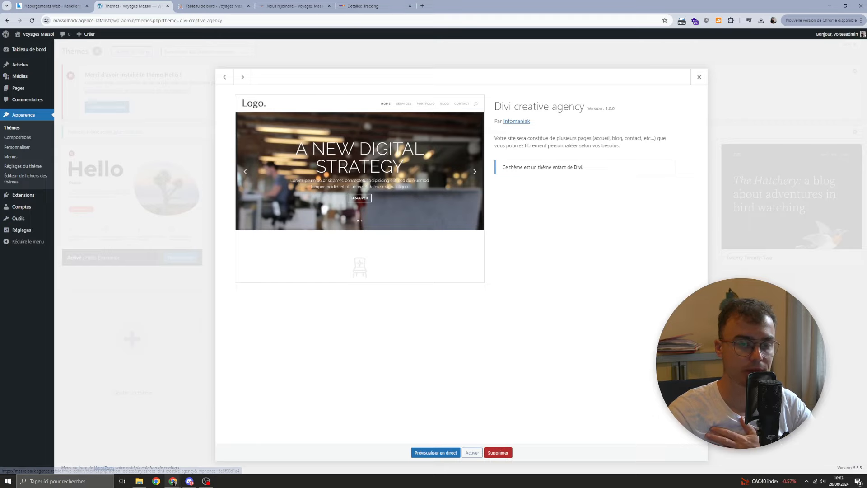
click(461, 76)
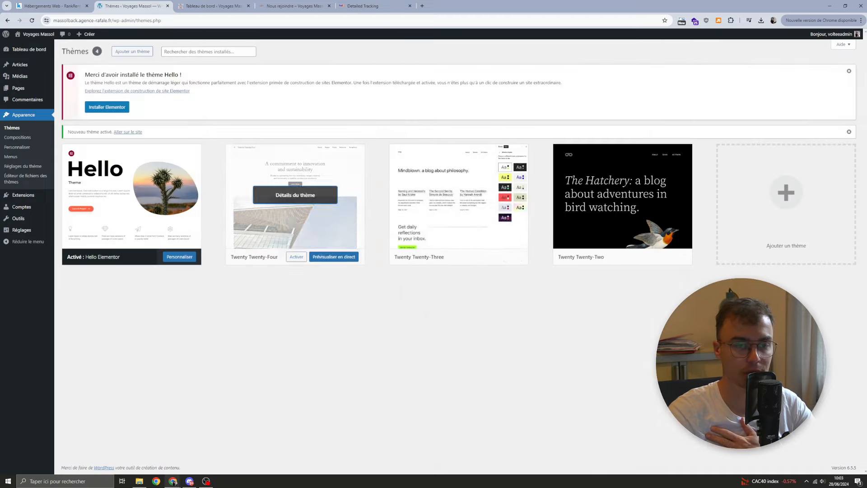
- Delete the Twenty Twenty-Four and Twenty Twenty-Three themes, keeping Twenty Twenty-Two installed
click(296, 194)
click(473, 453)
key(Return)
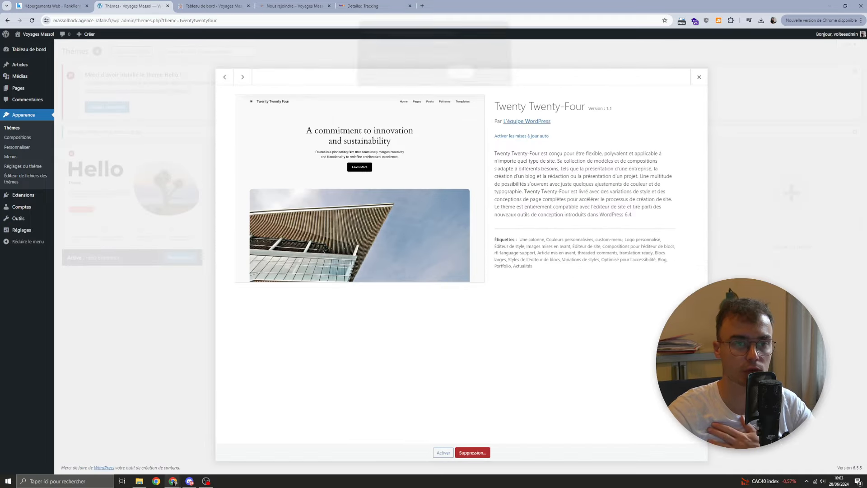
click(295, 194)
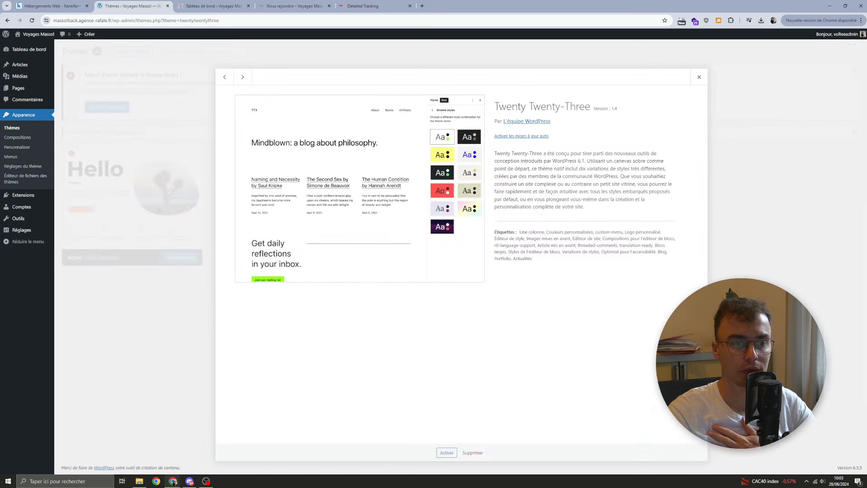
click(472, 453)
key(Return)
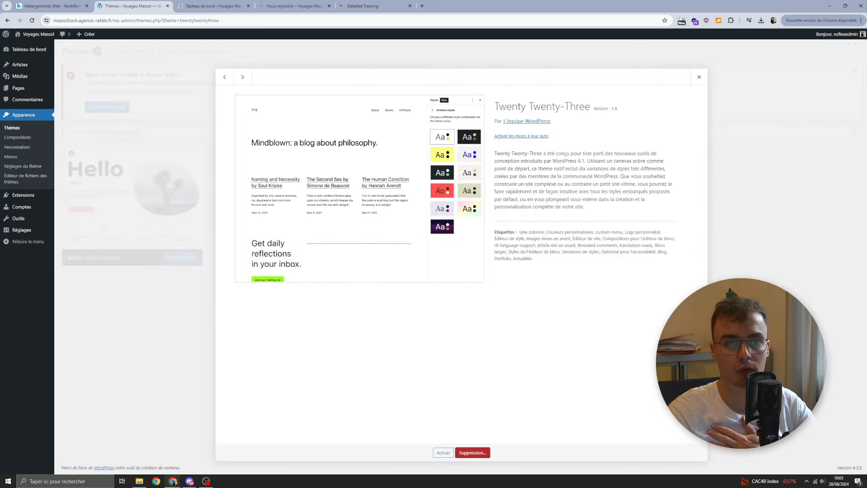
click(295, 195)
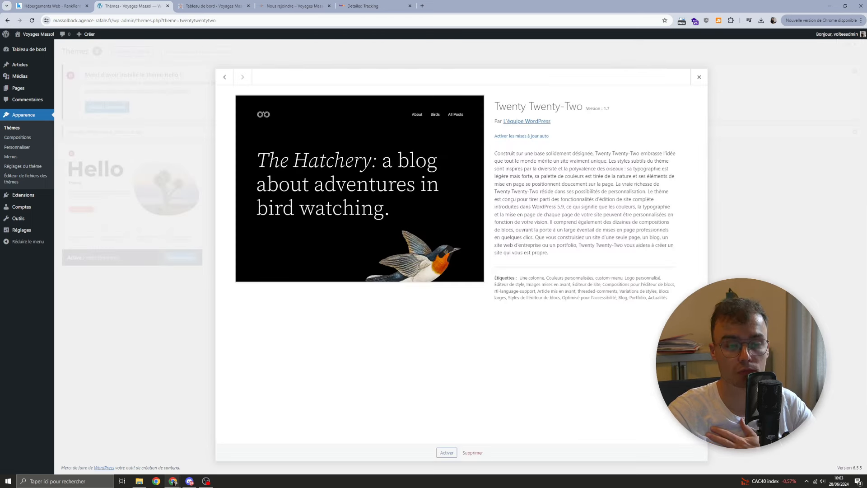
key(Escape)
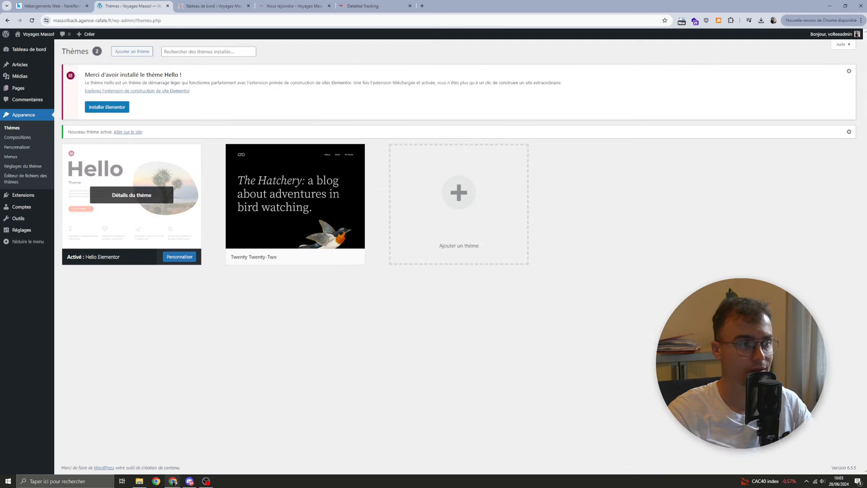
- Install the Elementor Website Builder plugin from the theme's suggestion notice and activate it
click(23, 195)
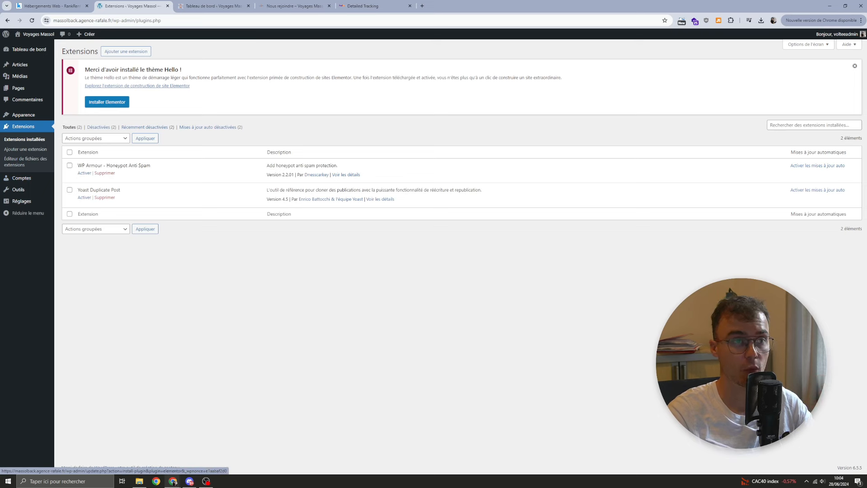
click(107, 101)
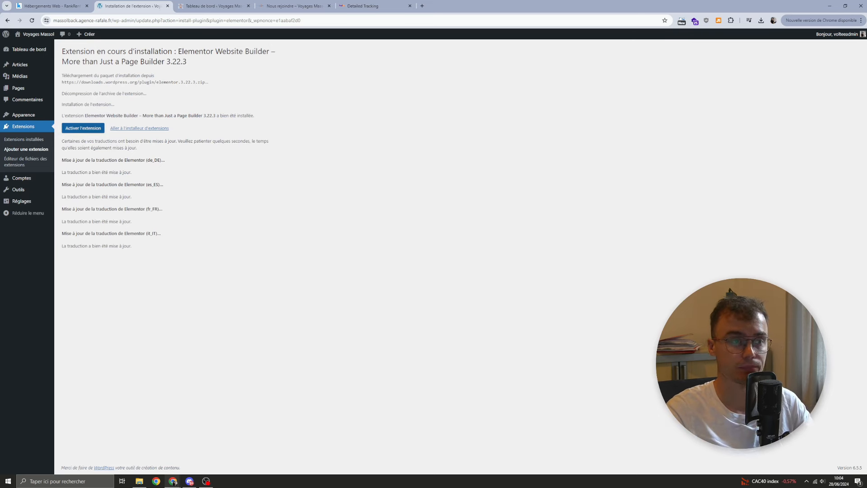
click(83, 128)
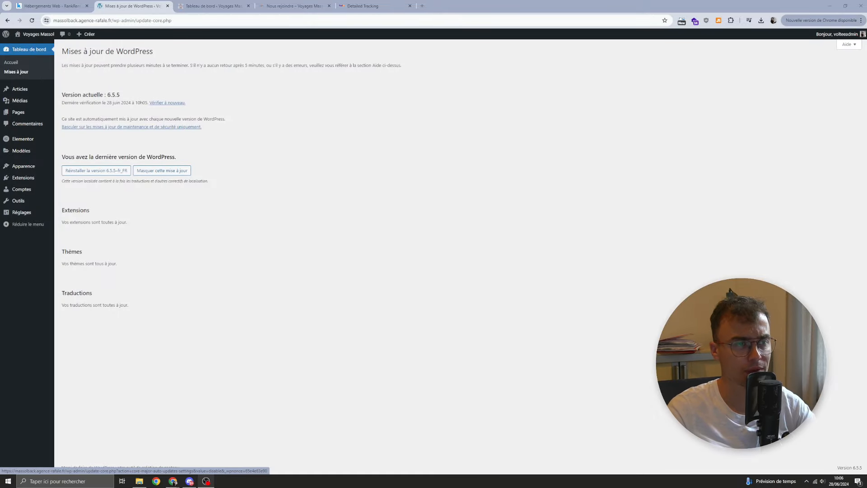
- Check again for available WordPress updates and update the Elementor Pro plugin
click(167, 103)
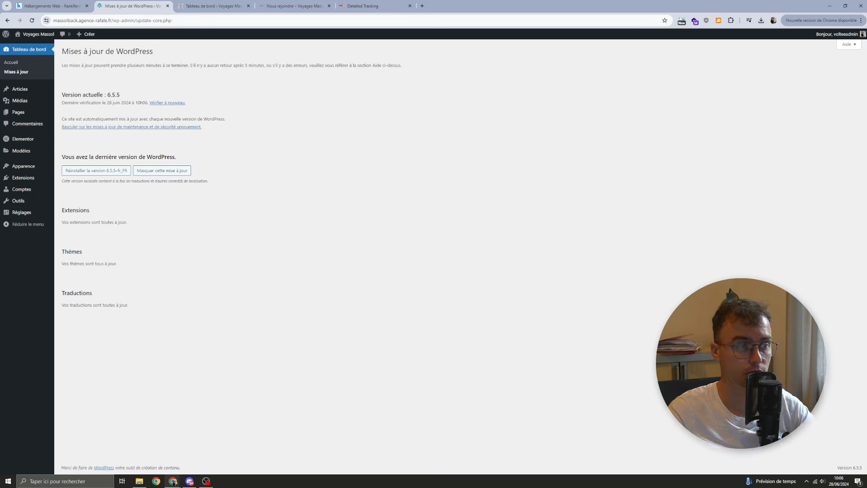
click(23, 177)
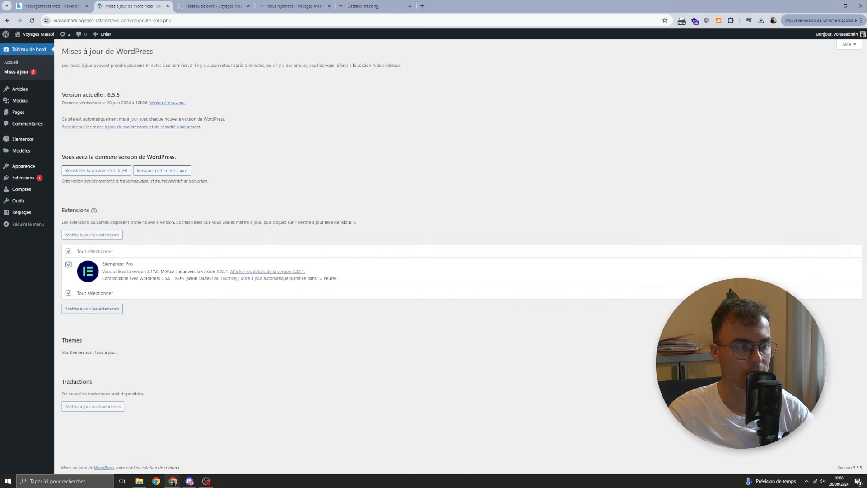
click(92, 309)
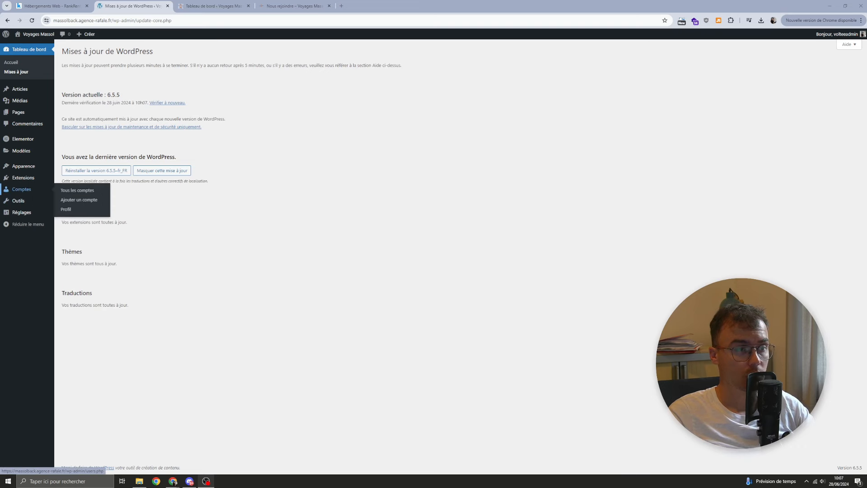
- Install the WordPress import tool from the site's list of importers
mouse_move(18, 200)
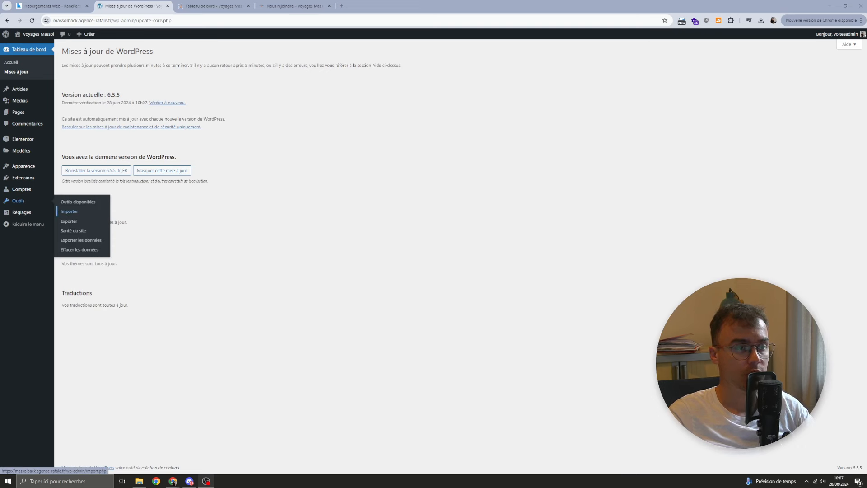
click(69, 212)
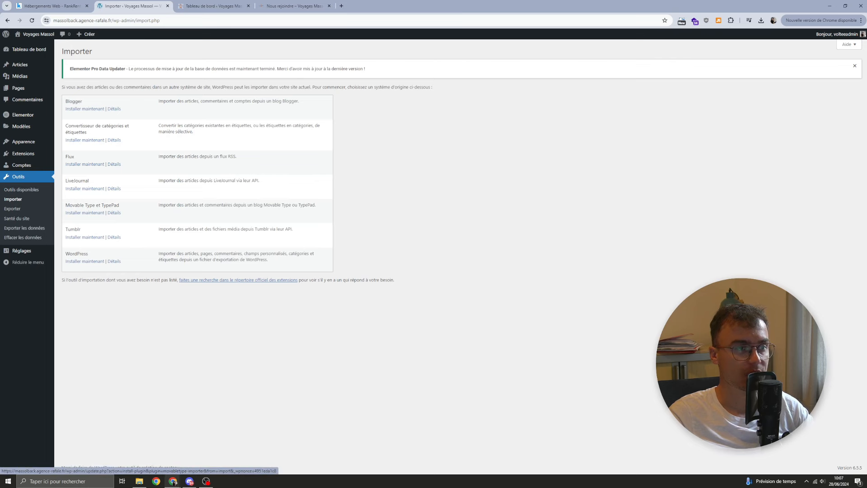
click(84, 261)
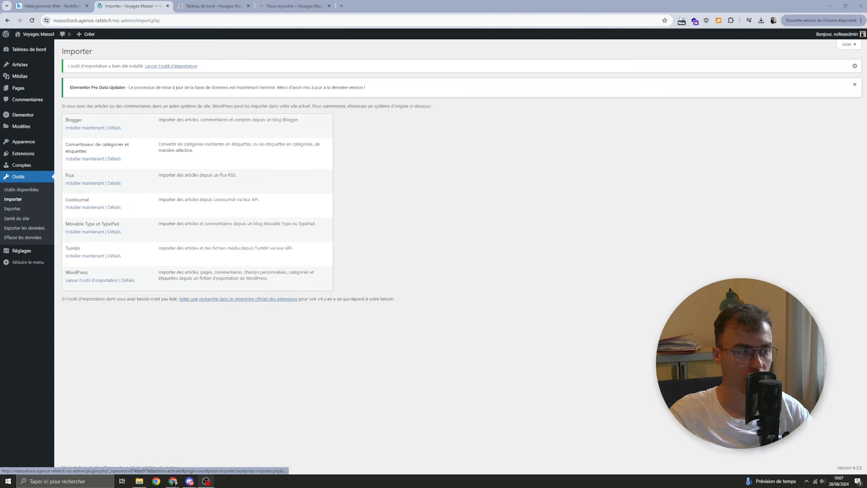
- Import voyagesmassol.WordPress.2024-06-28.xml with the WordPress importer, assigning the articles to the existing admin account and including file attachments
click(92, 280)
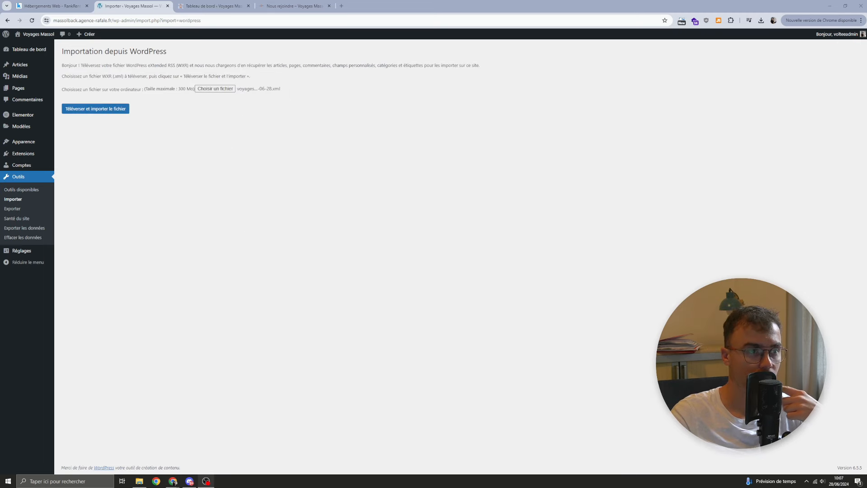
click(96, 109)
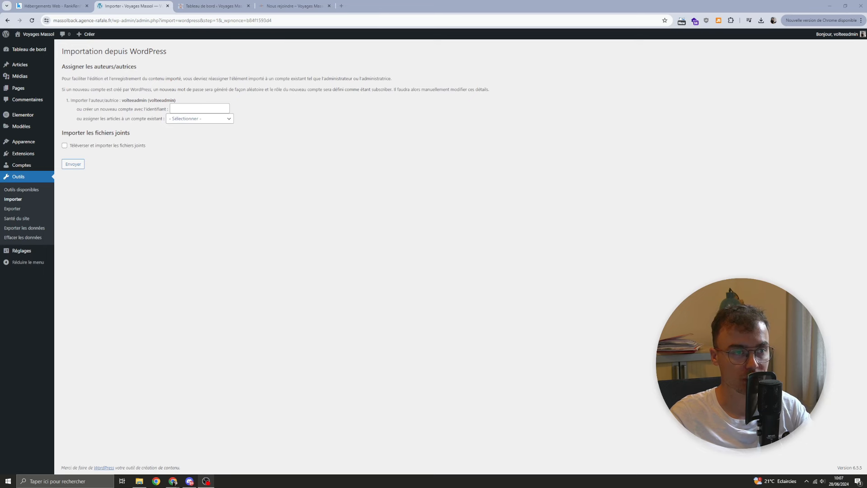
click(200, 119)
click(199, 134)
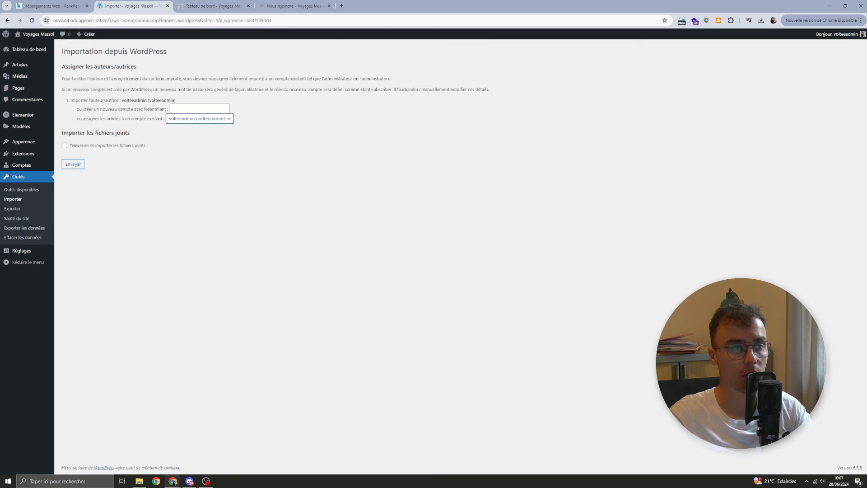
click(174, 483)
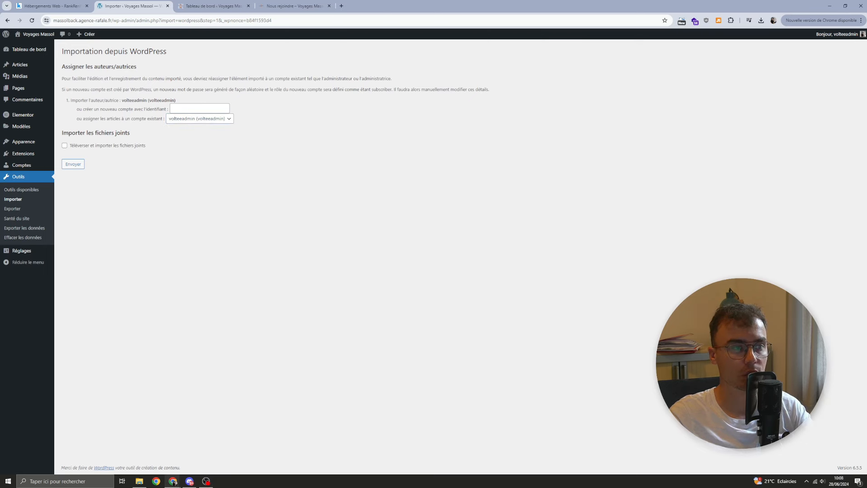
click(65, 146)
click(74, 164)
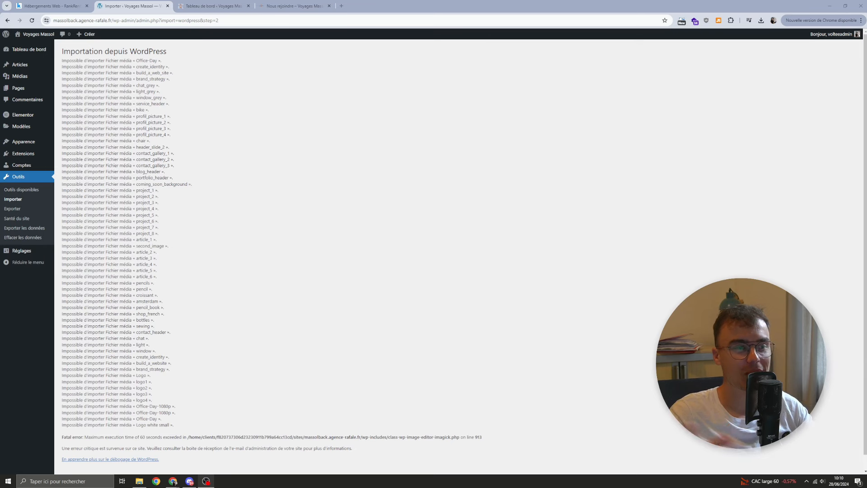
- Review the import report's errors for media files and check the media library for imported images
scroll(452, 253, down, 1)
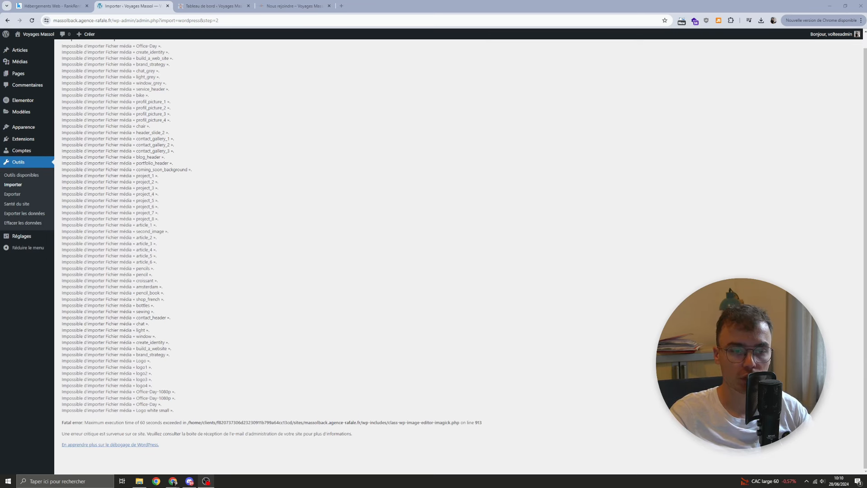
scroll(142, 63, up, 1)
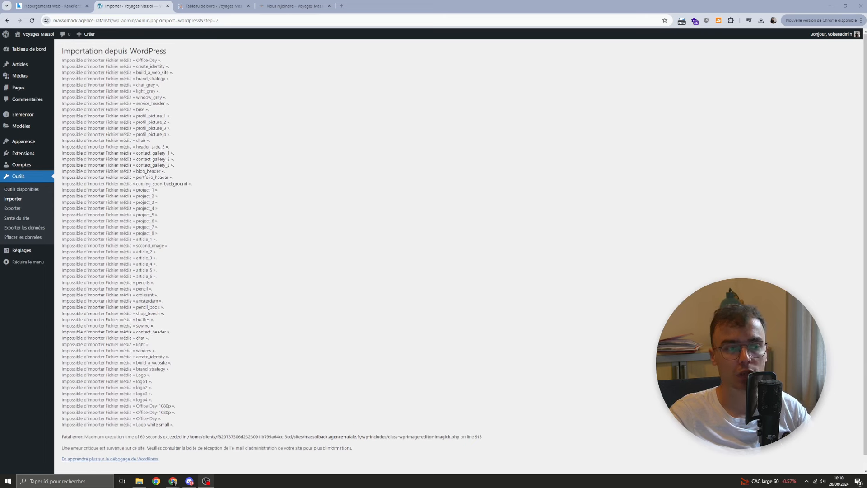
drag(141, 60, 155, 171)
click(155, 172)
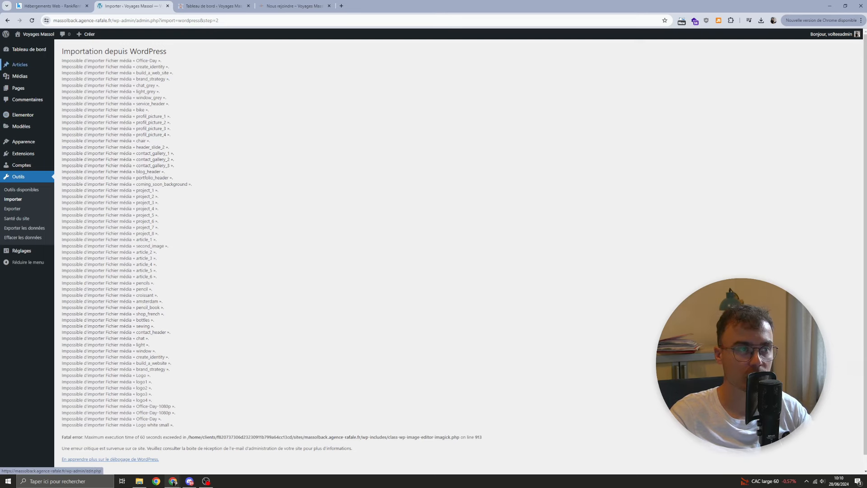
click(19, 76)
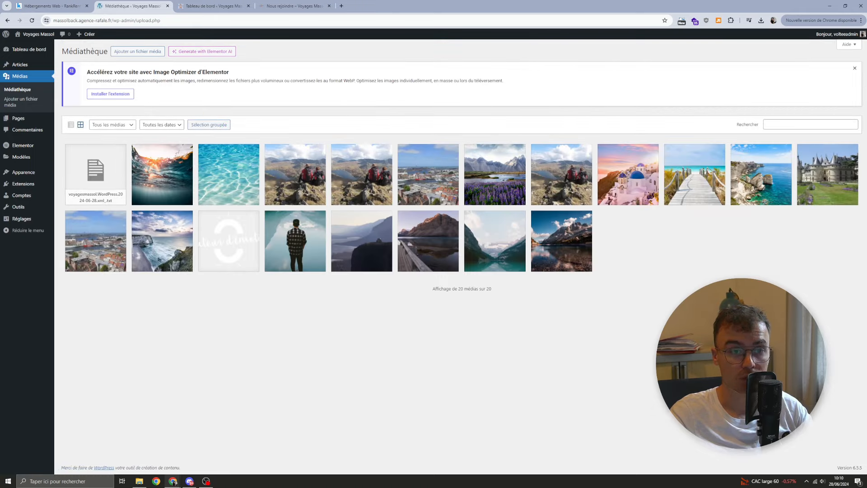
- Switch to FileZilla and open the uploads folder inside wp-content on the remote server, checking the gallery folder on the way
click(173, 481)
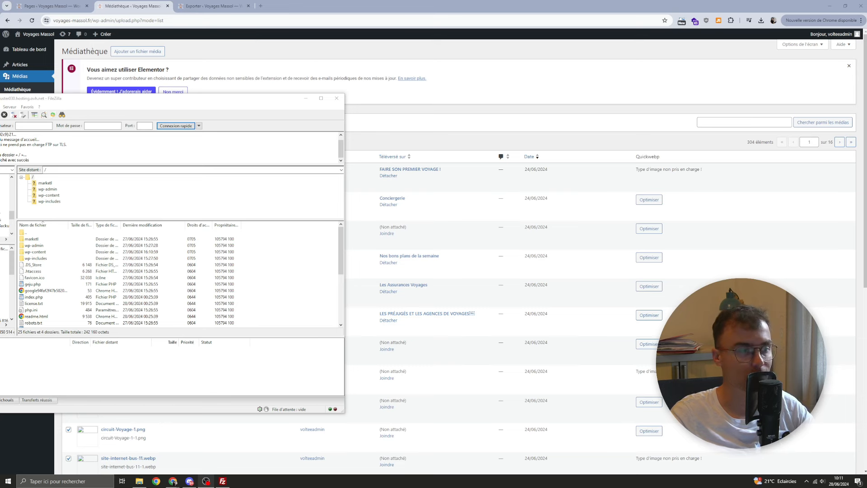
double_click(35, 252)
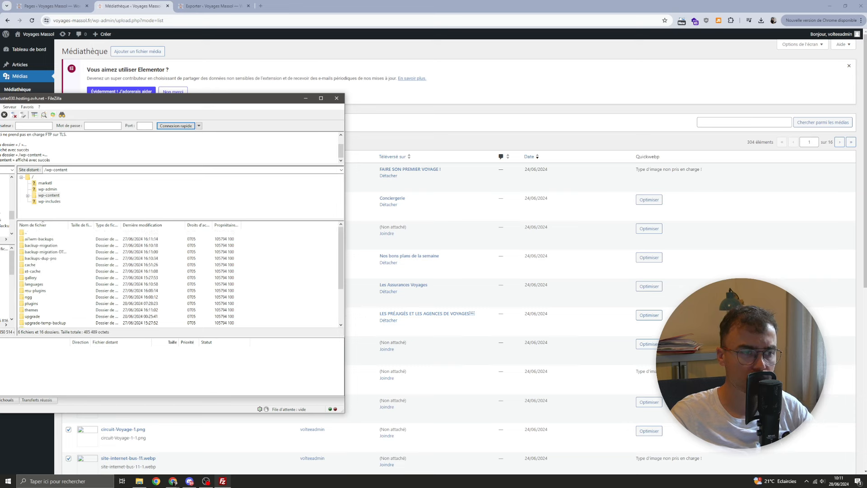
double_click(31, 277)
click(28, 226)
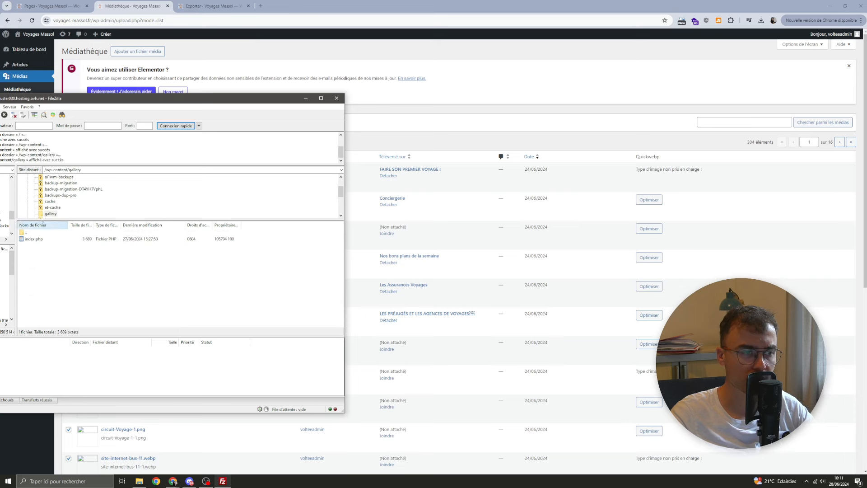
double_click(25, 233)
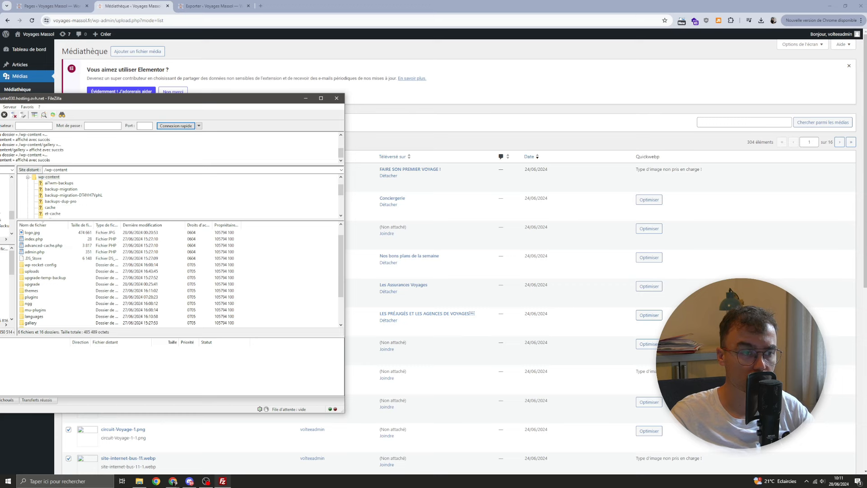
click(31, 297)
scroll(31, 297, down, 2)
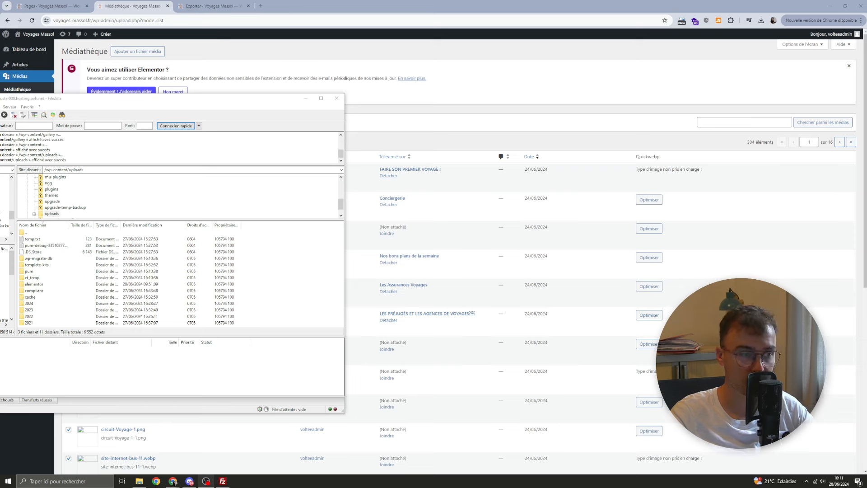
- Examine the image files in the 2021/11 uploads subfolder and return to the main uploads folder
click(29, 303)
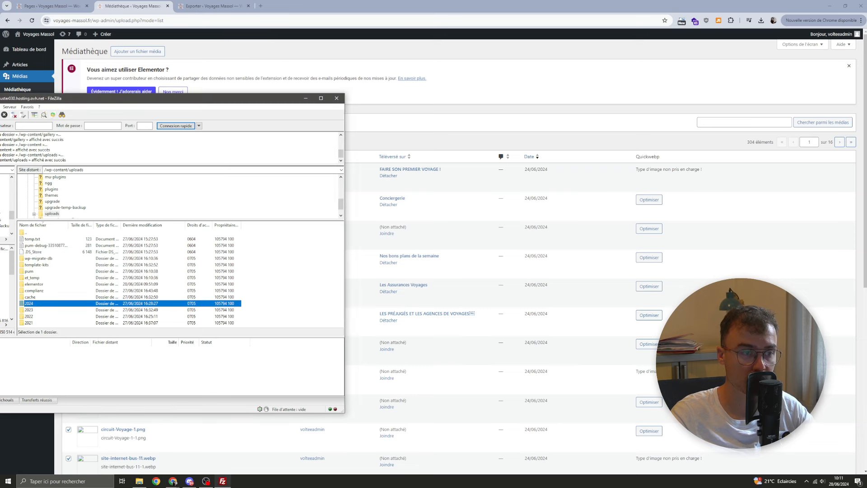
click(29, 323)
click(29, 316)
key(Up)
key(Up)
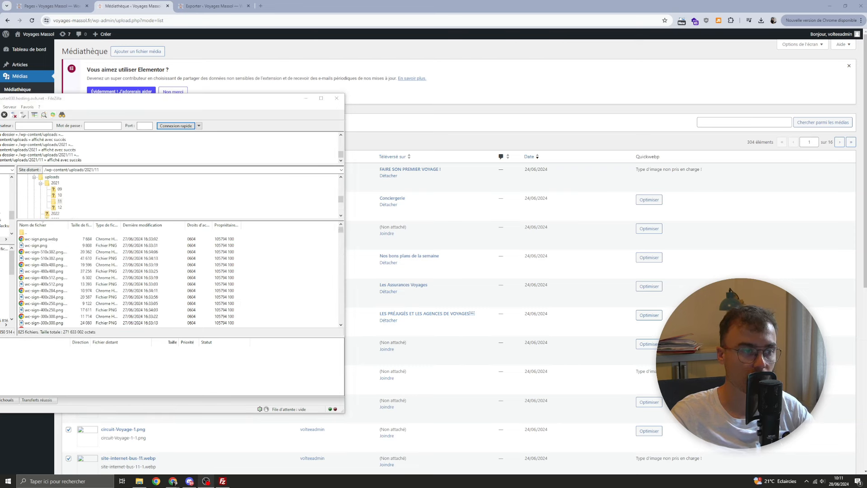
scroll(135, 277, down, 20)
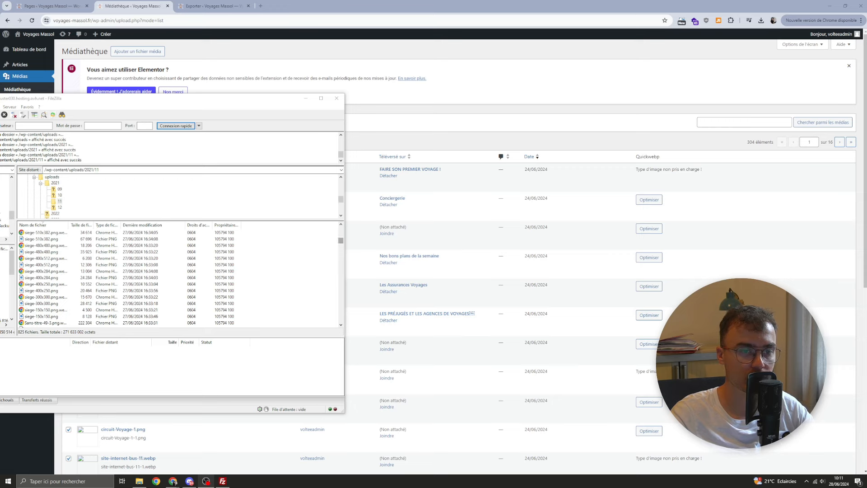
mouse_move(341, 241)
mouse_down()
mouse_move(341, 319)
mouse_move(341, 229)
mouse_move(341, 241)
mouse_up()
click(126, 265)
click(46, 258)
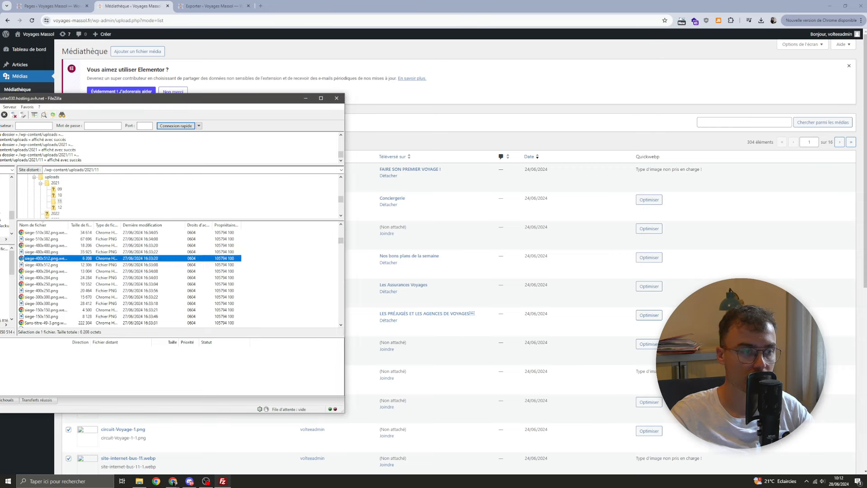
click(55, 183)
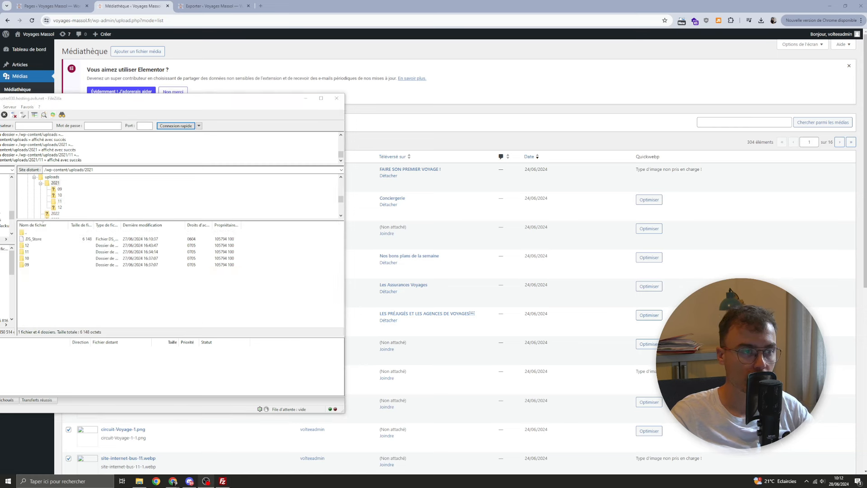
click(52, 178)
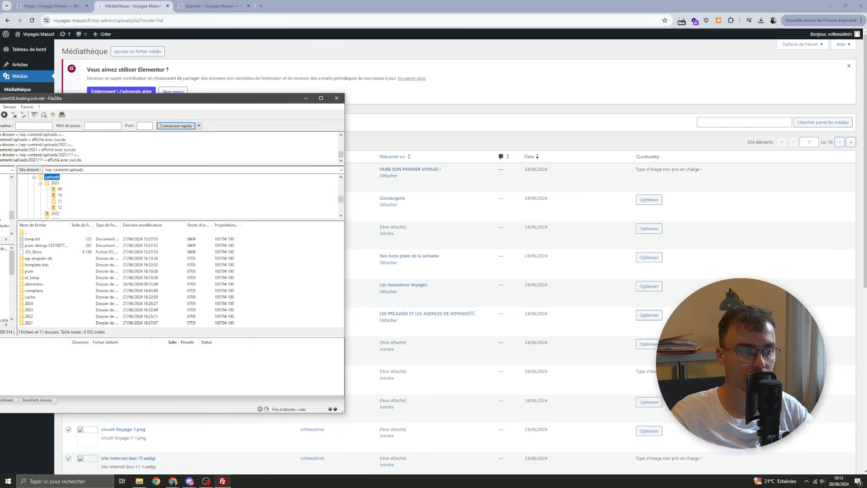
- Download the 2021, 2022, 2023 and 2024 folders from the remote uploads folder to the computer
drag(29, 303, 2, 314)
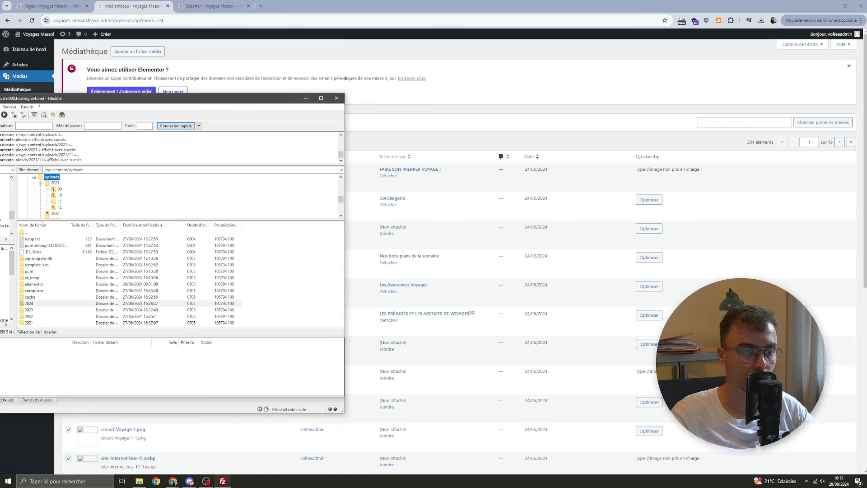
drag(251, 302, 88, 320)
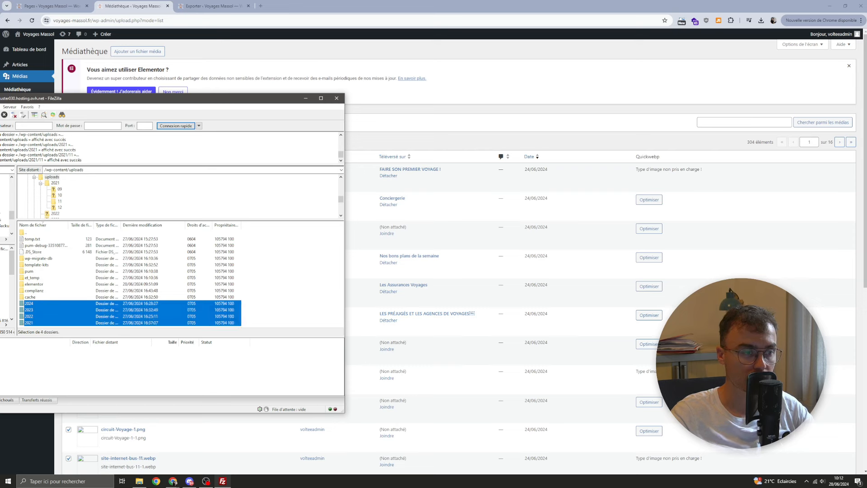
right_click(30, 322)
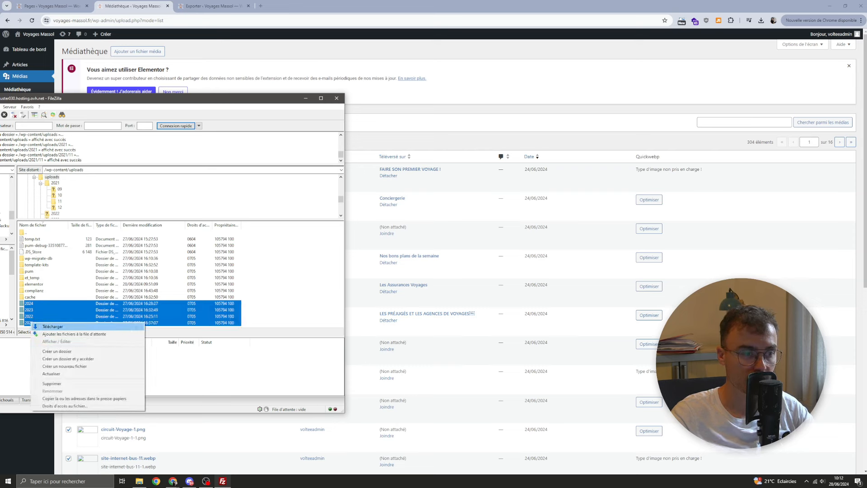
click(53, 326)
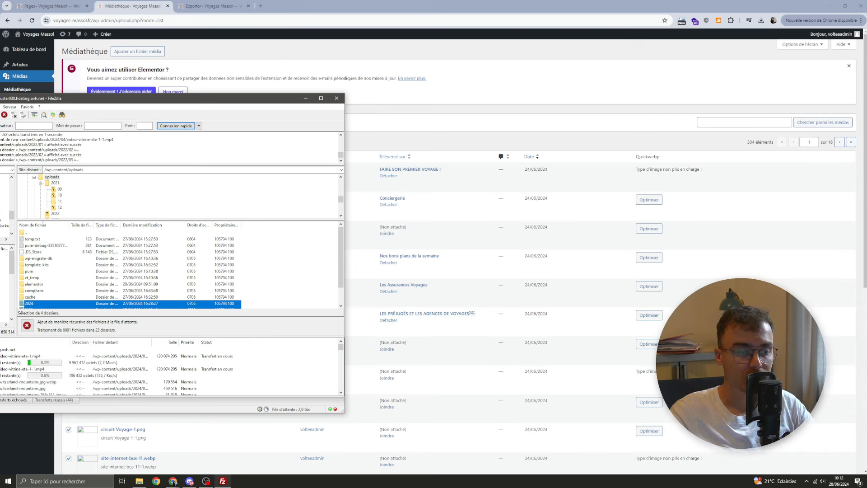
scroll(180, 267, down, 1)
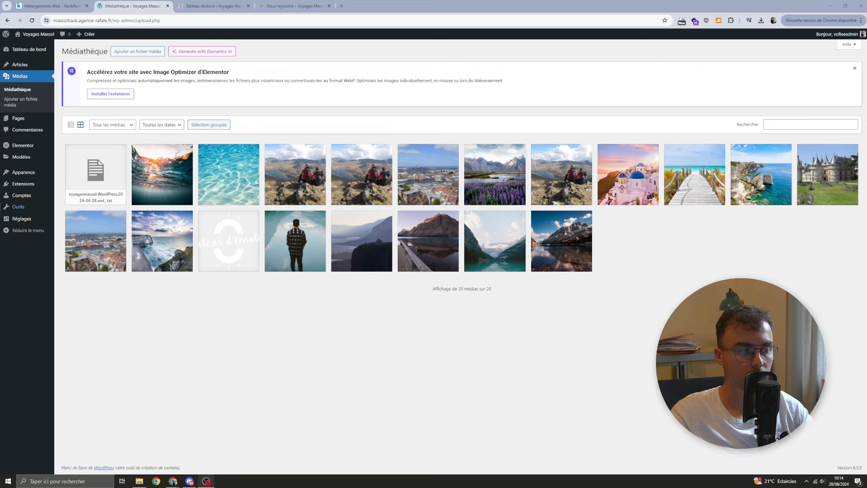
mouse_move(22, 184)
click(81, 185)
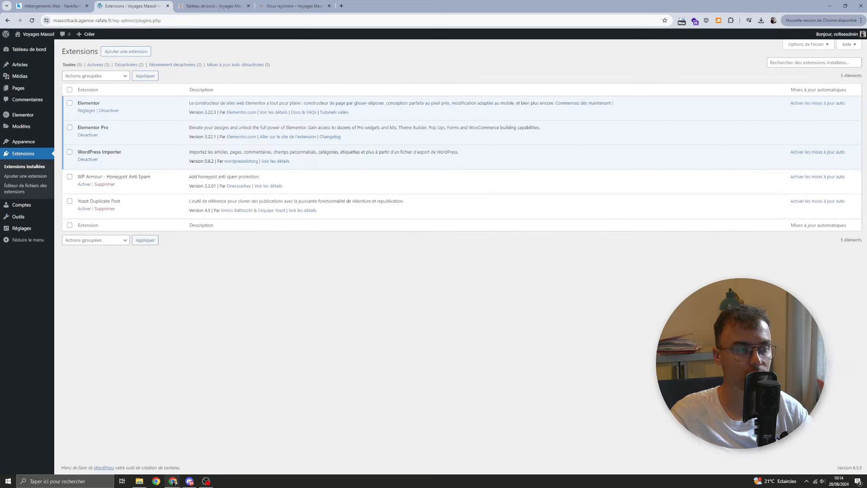
click(27, 176)
- Open the template kit import from Elementor's tools
mouse_move(22, 115)
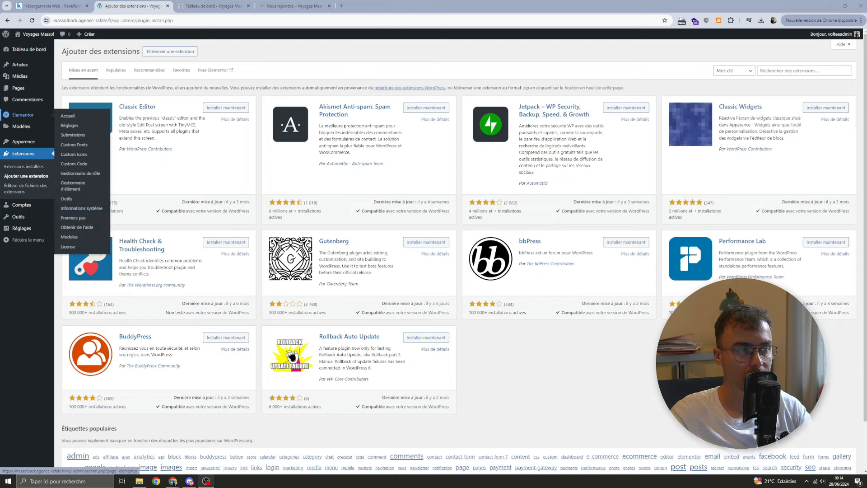
click(67, 198)
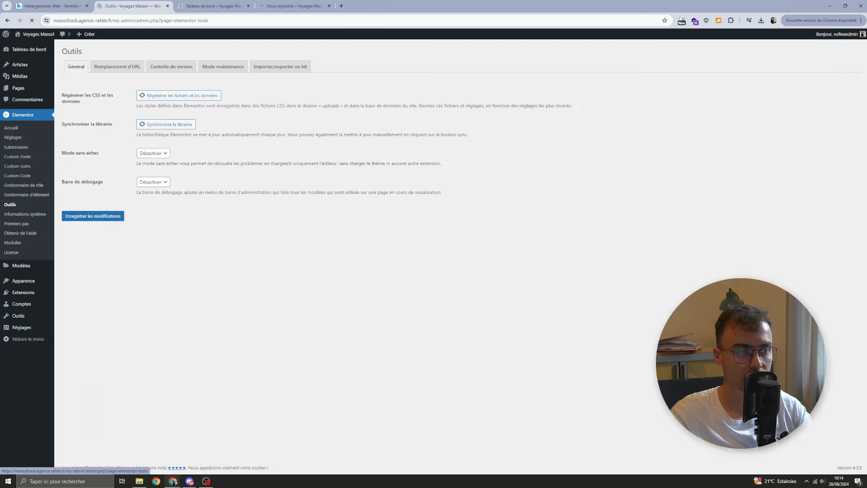
click(280, 72)
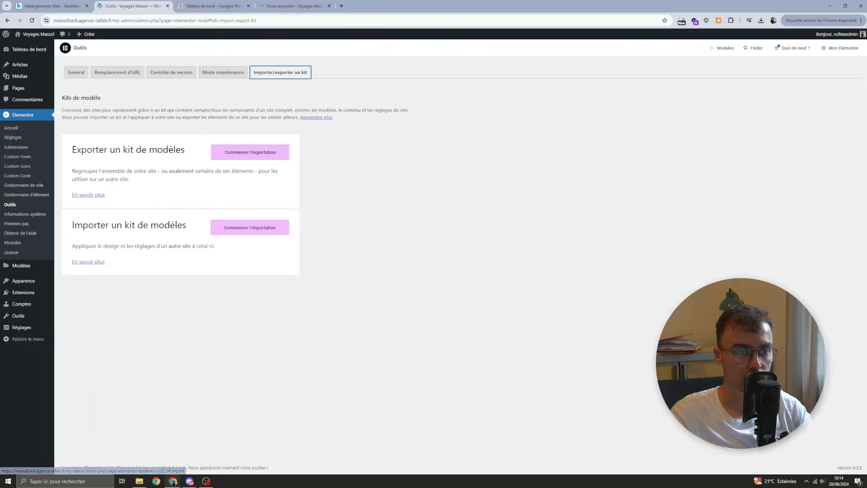
click(250, 227)
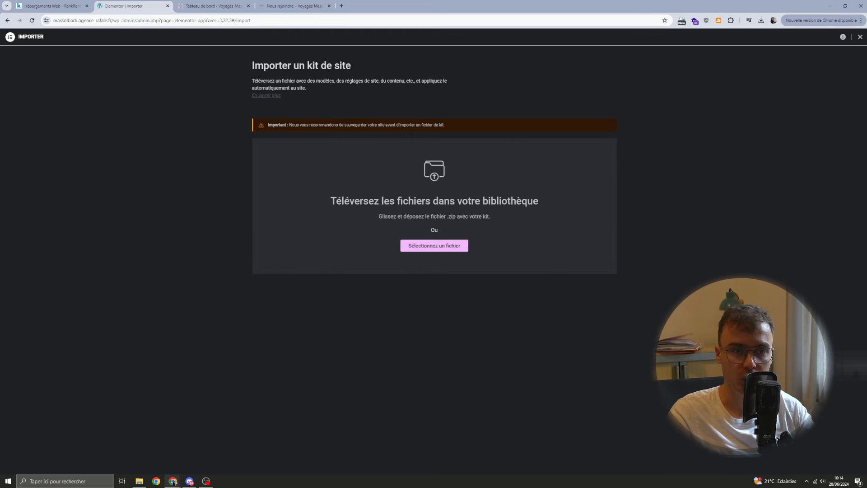
- Upload elementor-kit (2).zip as the site kit, accepting the ZIP file warning and suppressing it for future uploads
click(434, 246)
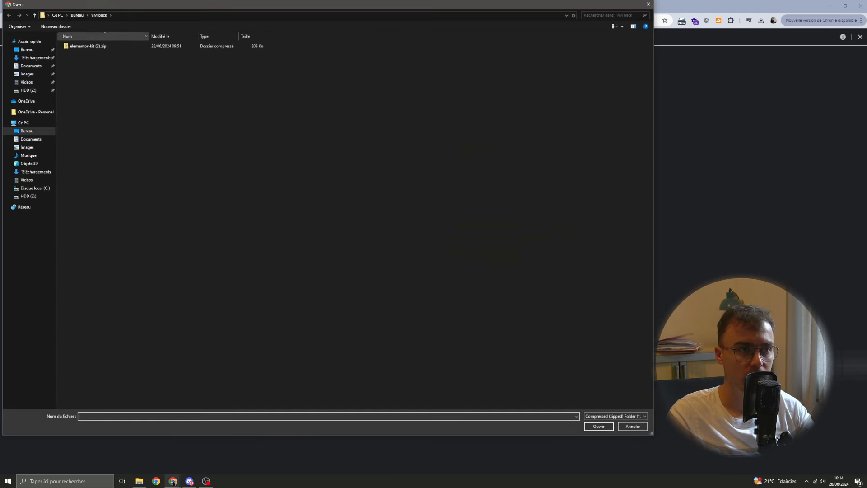
click(94, 46)
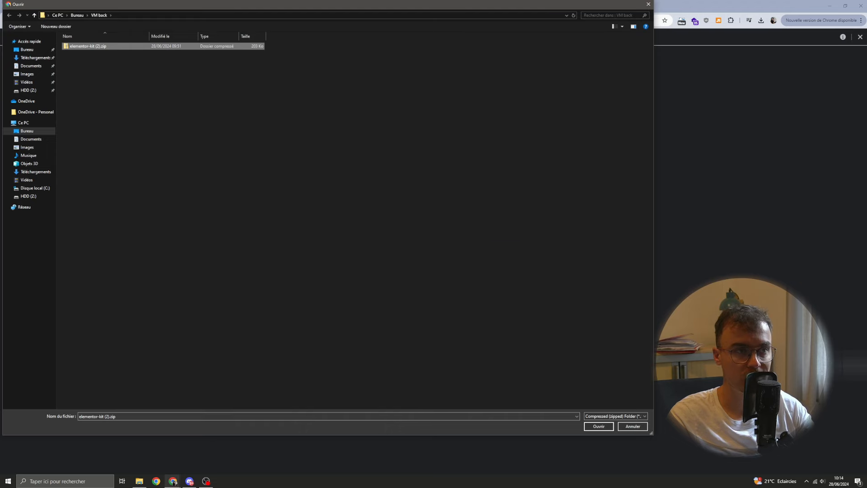
key(Return)
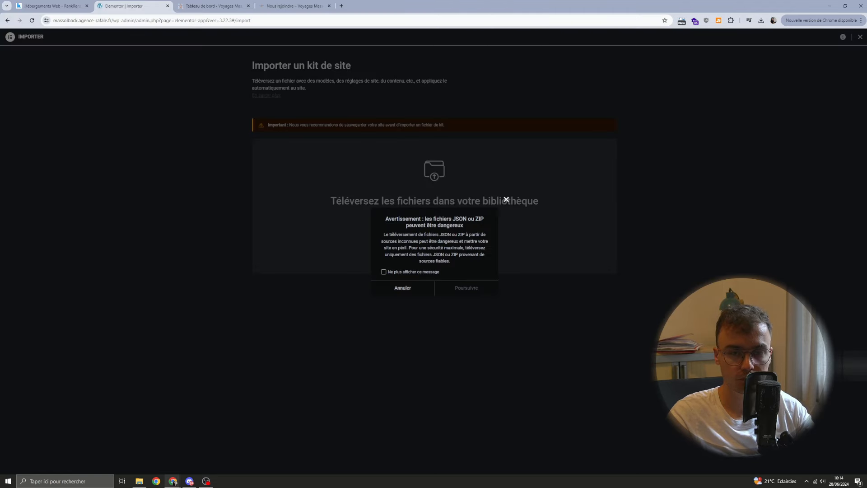
click(384, 271)
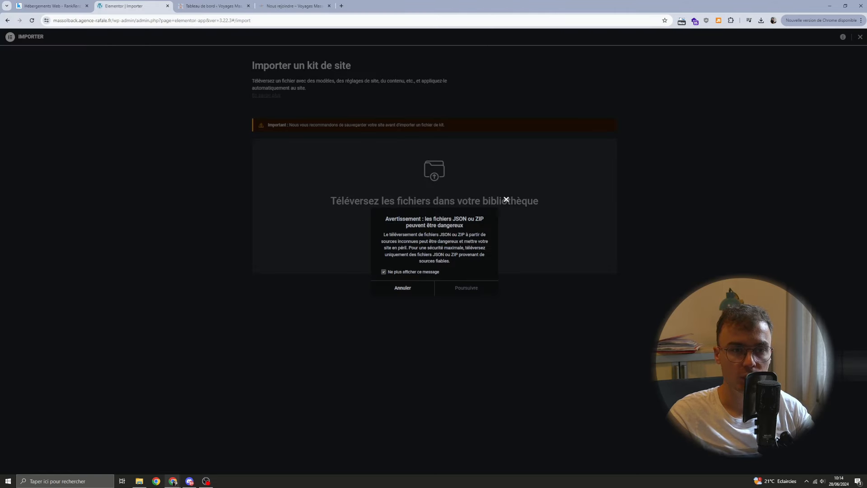
click(466, 288)
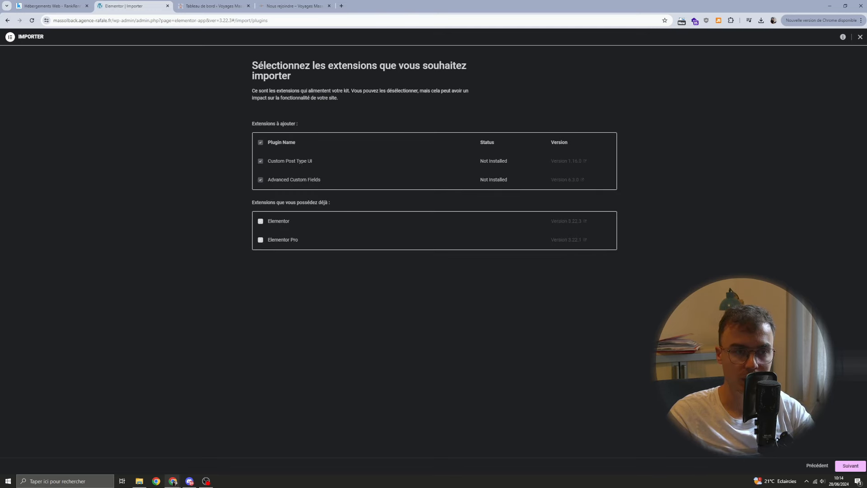
- Import the kit's templates, content and site settings with the Custom Post Type UI and Advanced Custom Fields plugins, and close the importer
click(850, 466)
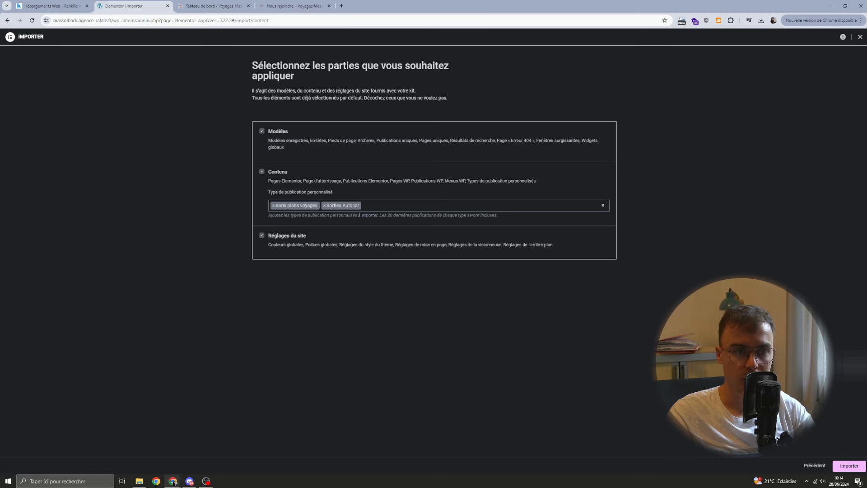
click(849, 466)
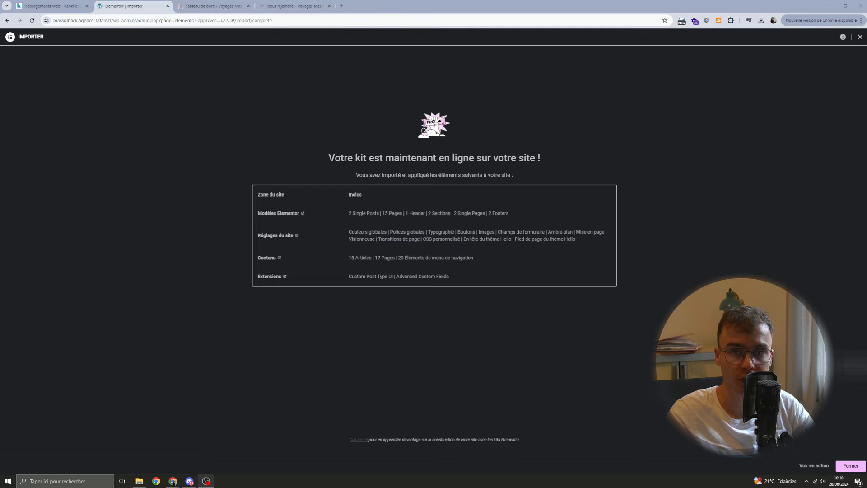
click(851, 465)
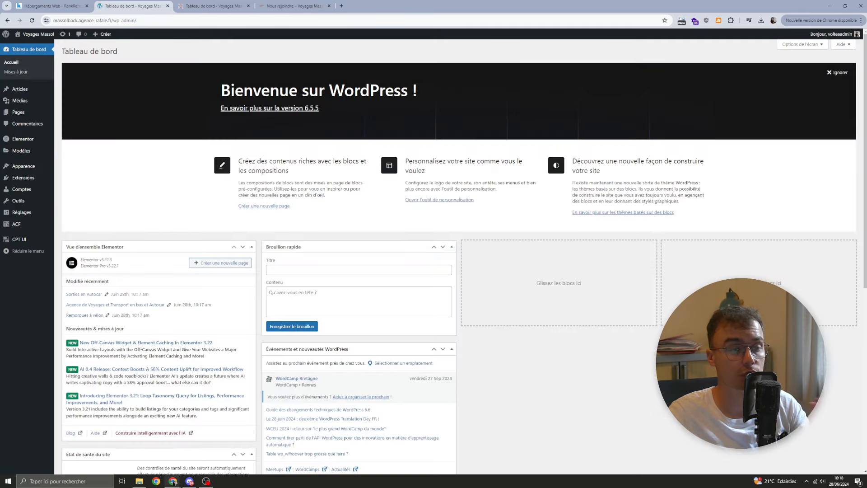
- Check the list of imported pages and examine the rebuilt home page's sections on the live site
mouse_move(20, 112)
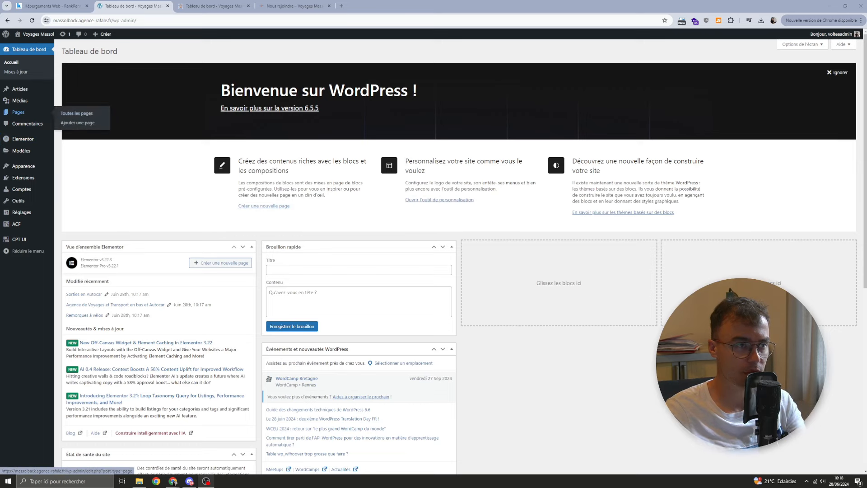
click(76, 113)
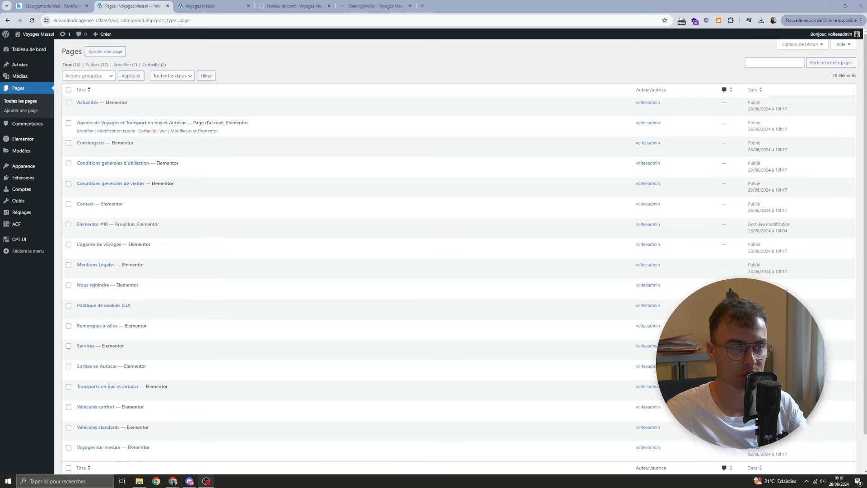
click(173, 482)
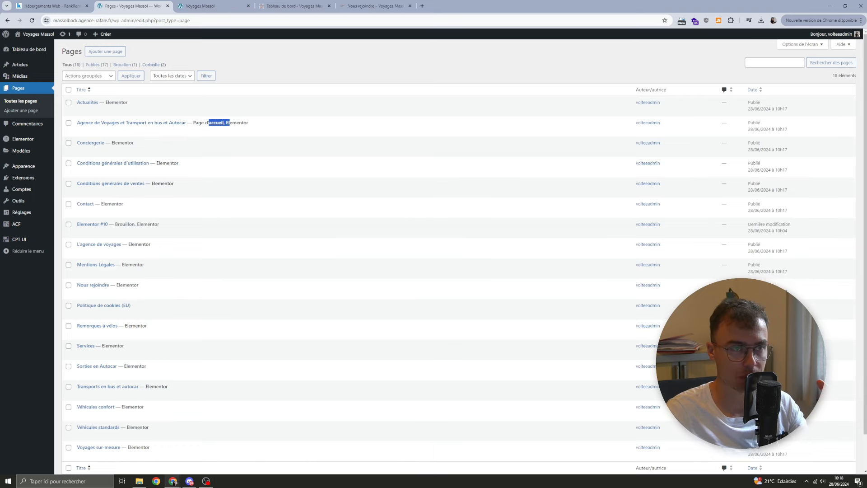
click(200, 5)
scroll(432, 257, down, 5)
scroll(432, 257, down, 2)
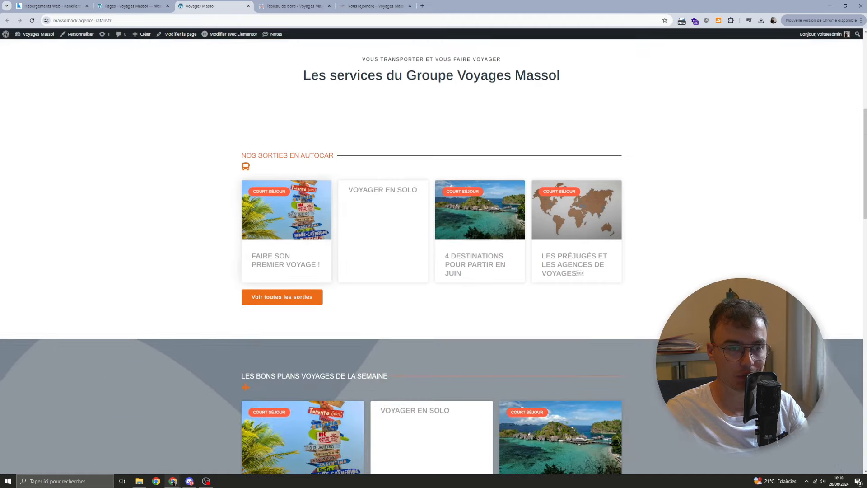
scroll(434, 257, down, 8)
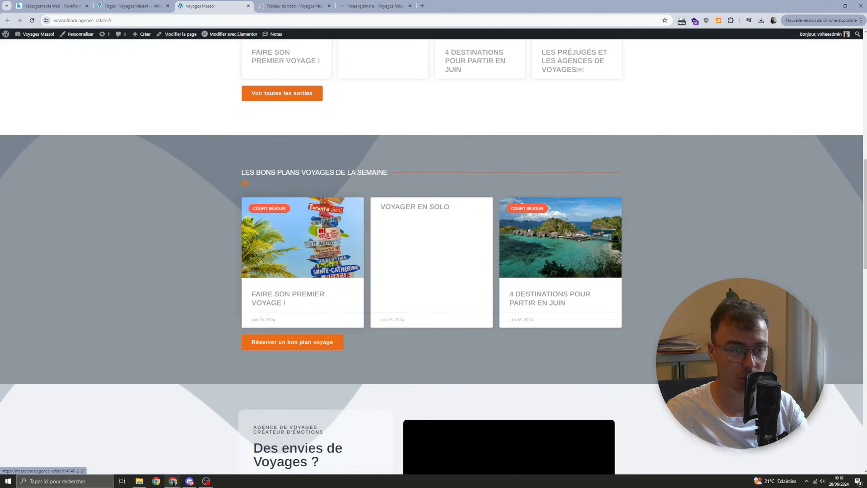
scroll(433, 258, down, 6)
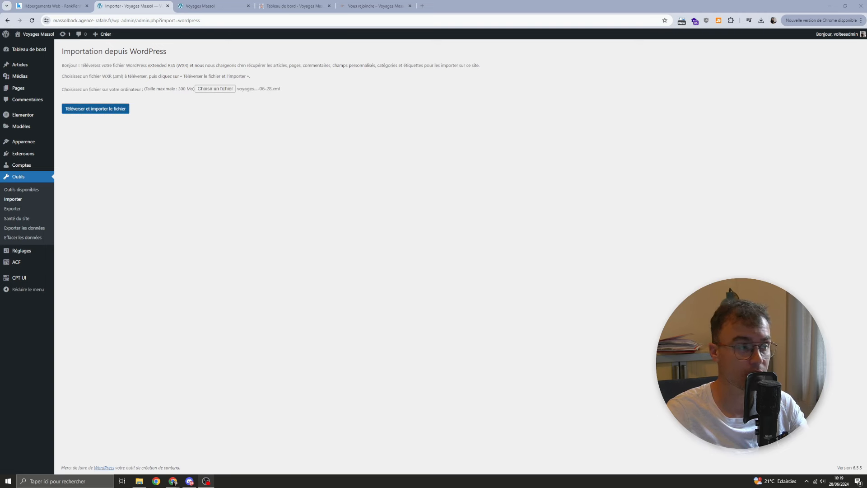
- Upload the WordPress export XML and run its import with file attachments included
click(95, 109)
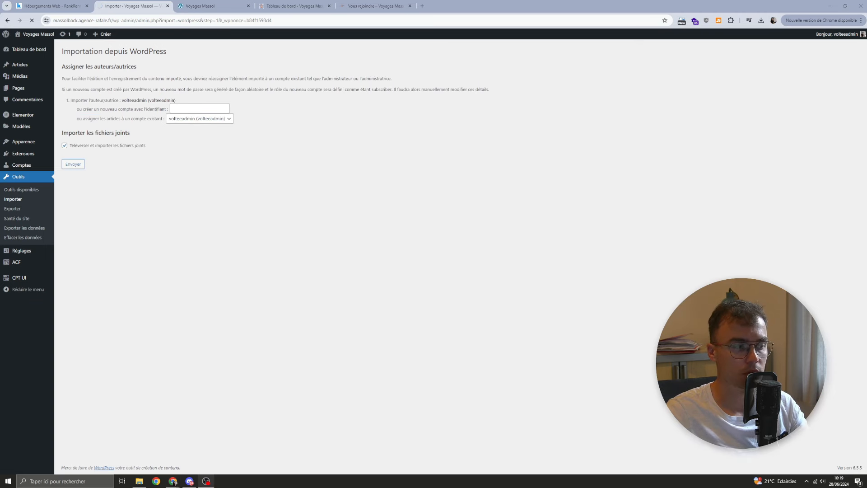
double_click(127, 145)
triple_click(127, 145)
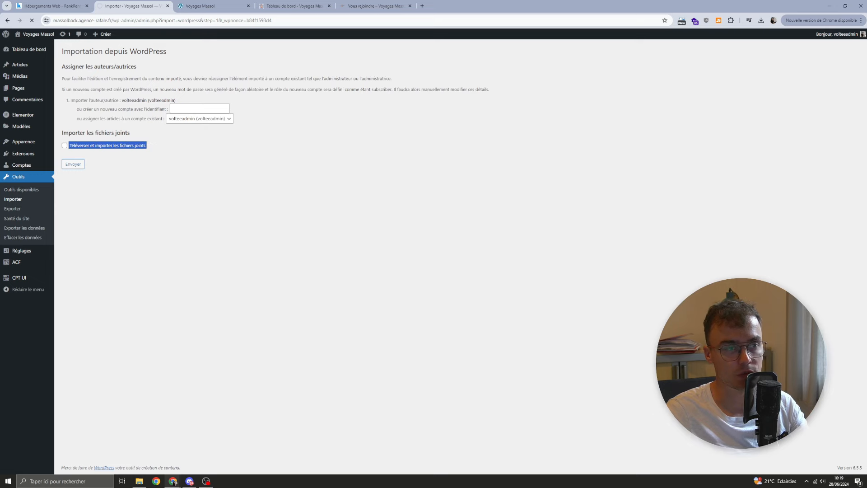
click(167, 156)
click(65, 145)
click(168, 156)
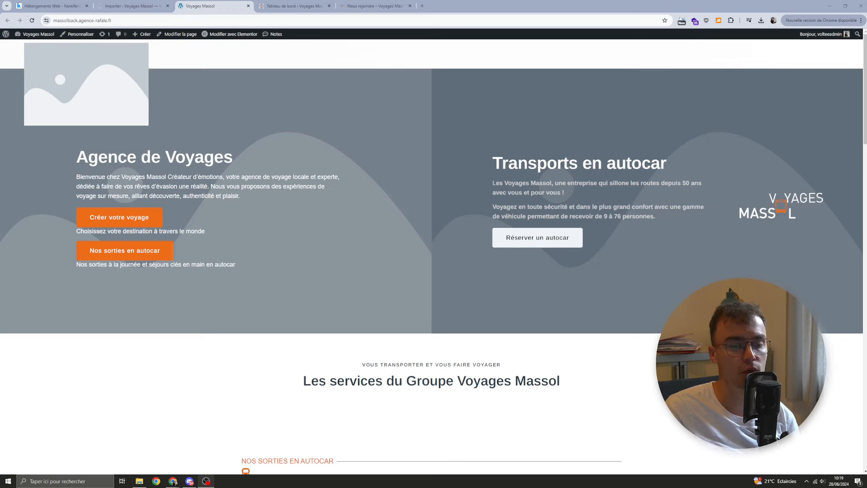
- Examine the home page down to the footer for missing images and the warnings above the footer
scroll(431, 256, down, 17)
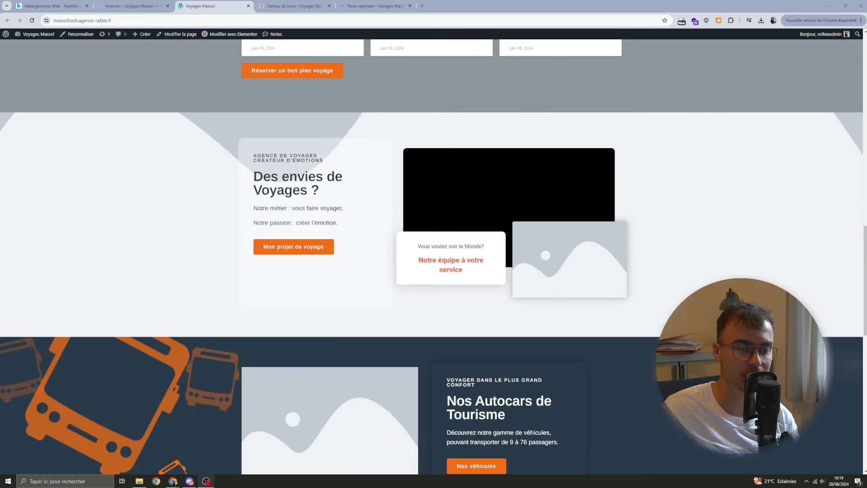
scroll(431, 257, down, 15)
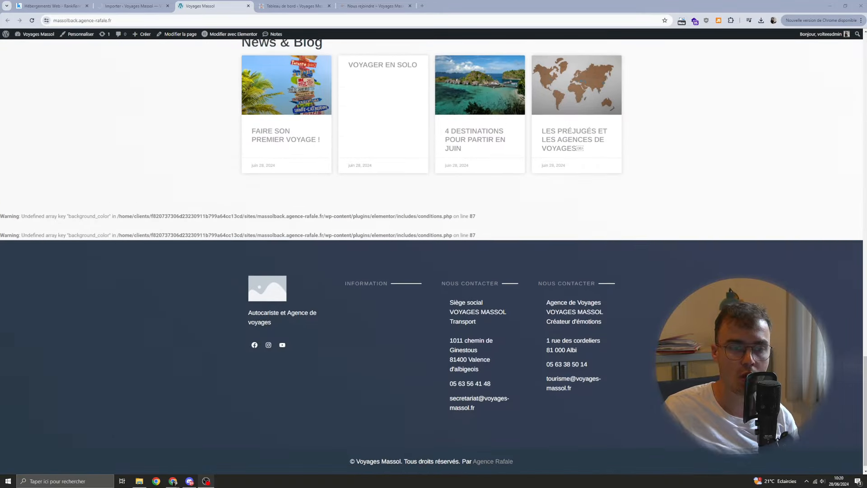
drag(243, 206, 477, 225)
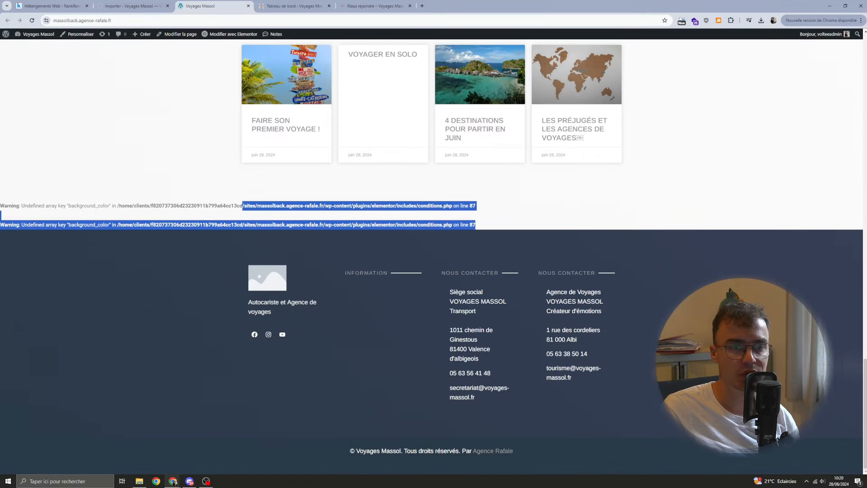
triple_click(476, 225)
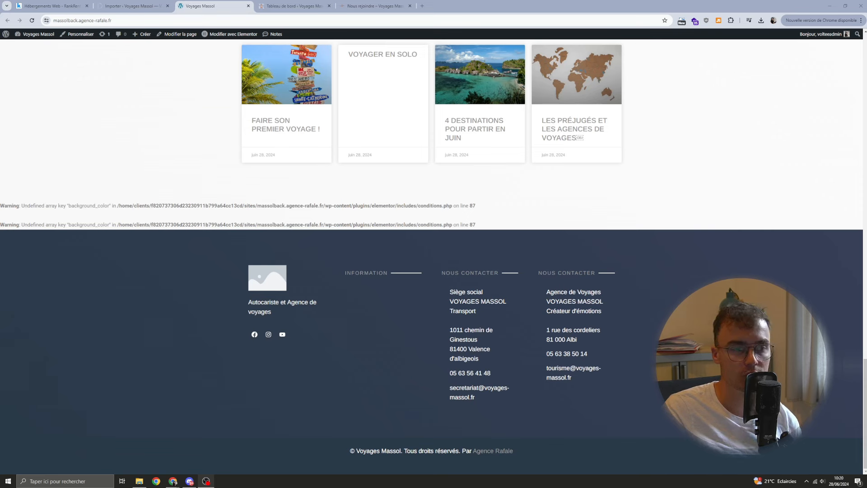
drag(351, 225, 316, 216)
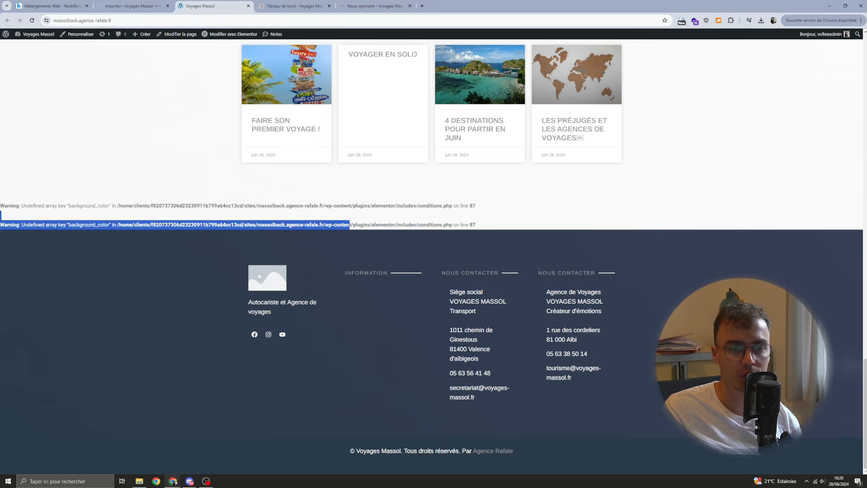
click(316, 215)
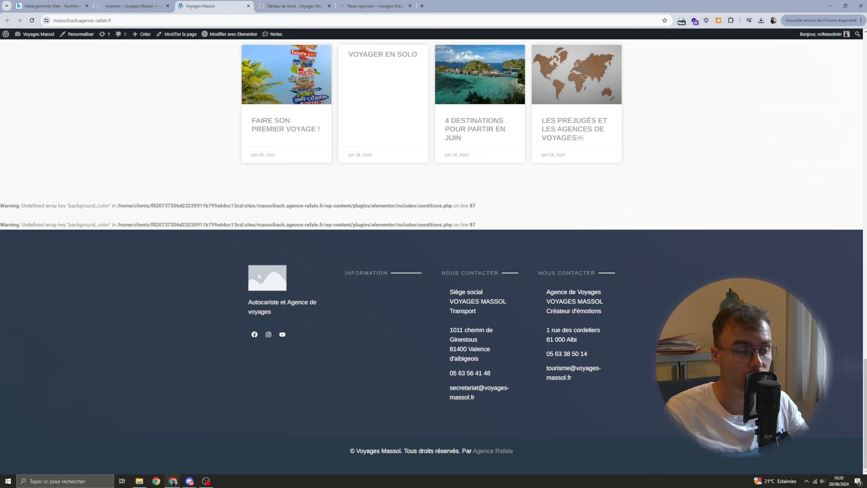
drag(1, 195, 76, 207)
click(77, 206)
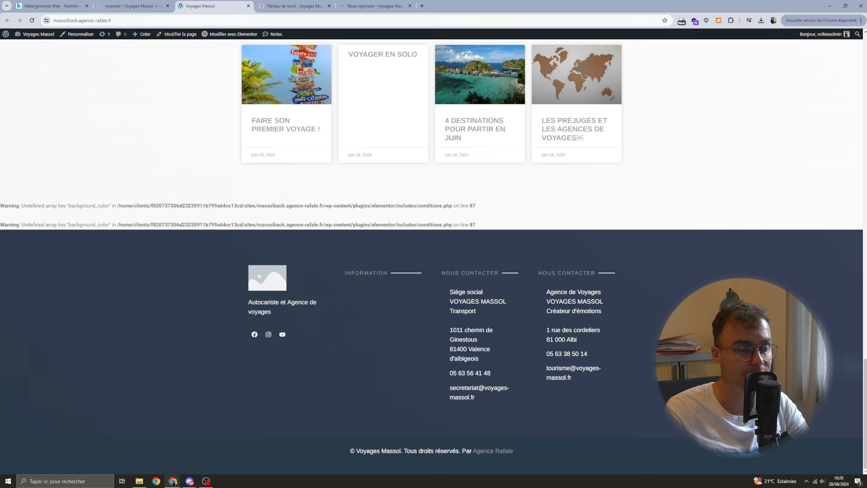
drag(15, 206, 475, 225)
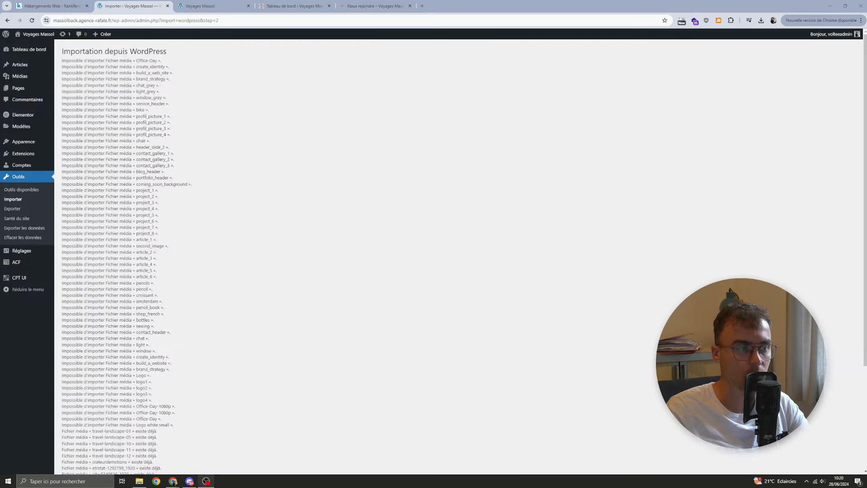
- Review the import report, restart the WordPress importer and upload the voyagesmassol 2024-06-28 XML export again
scroll(434, 257, down, 3)
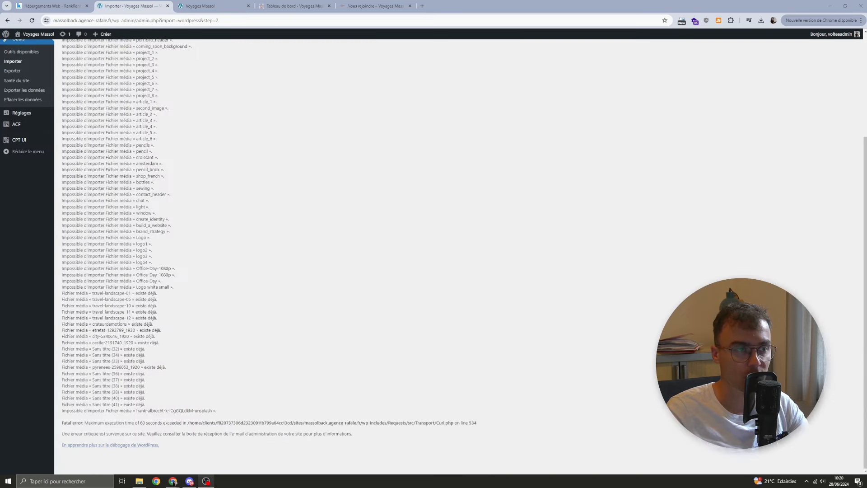
scroll(434, 257, up, 2)
click(13, 164)
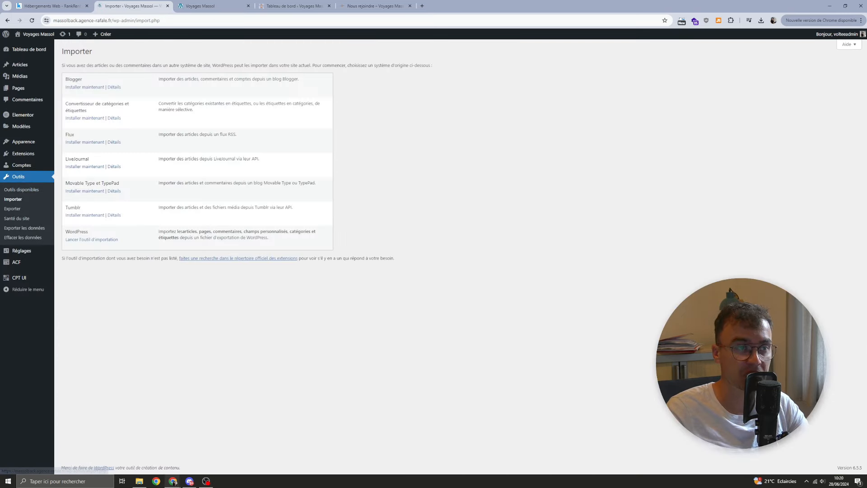
click(91, 240)
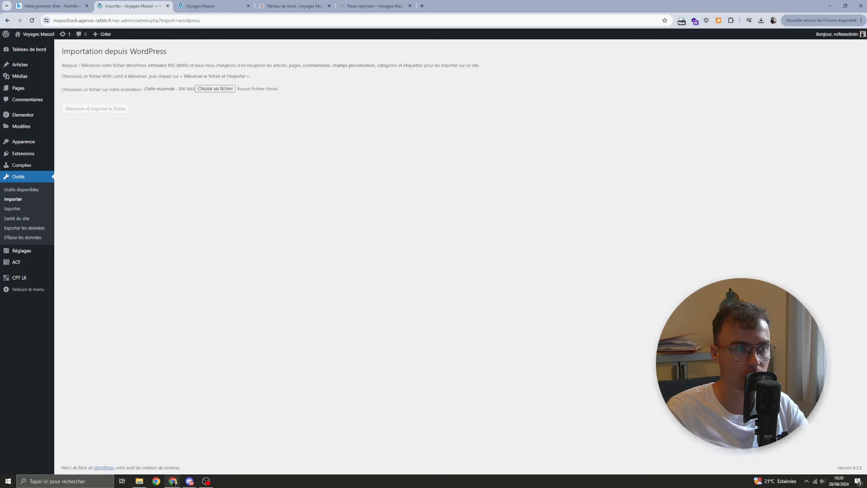
click(215, 89)
double_click(136, 53)
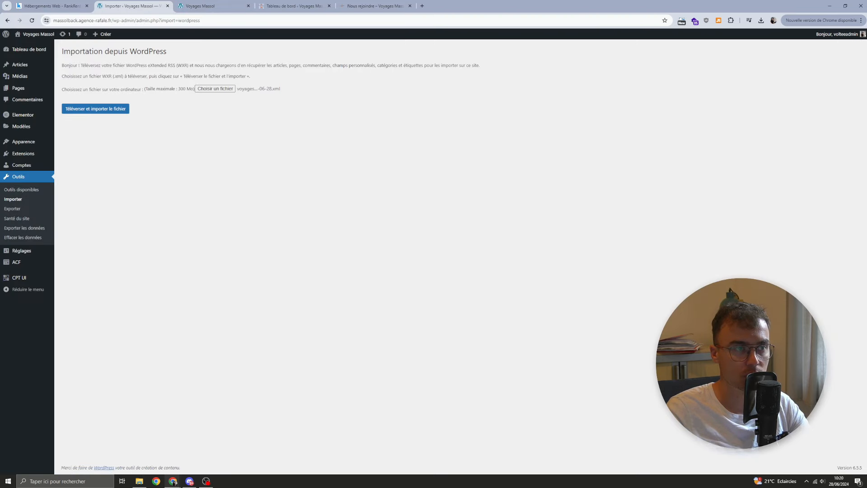
click(95, 109)
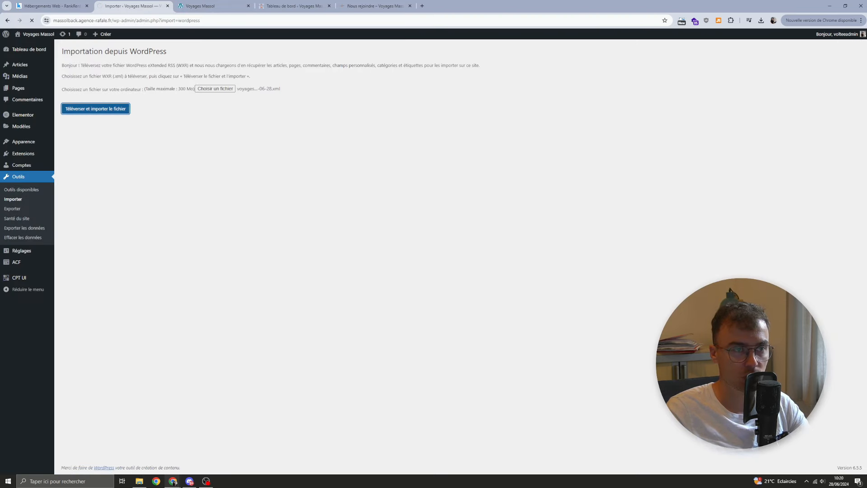
- Assign the imported posts to the existing admin account, run the import without file attachments and review the import report
click(199, 119)
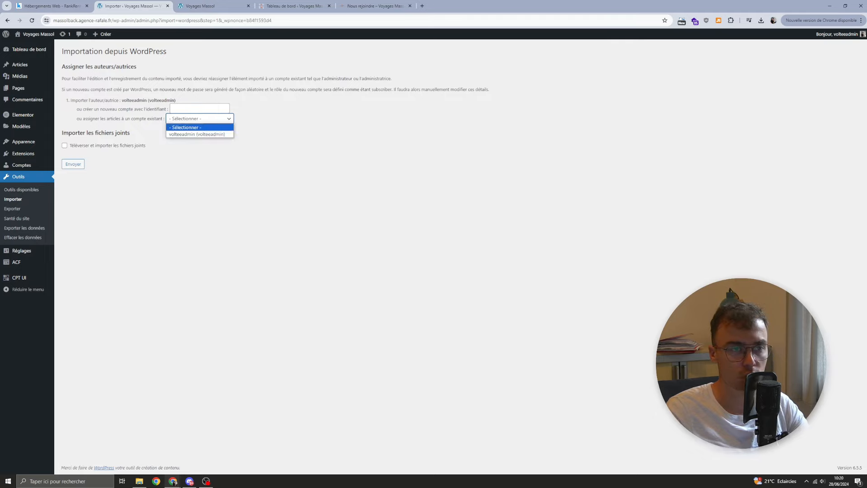
click(200, 135)
click(73, 165)
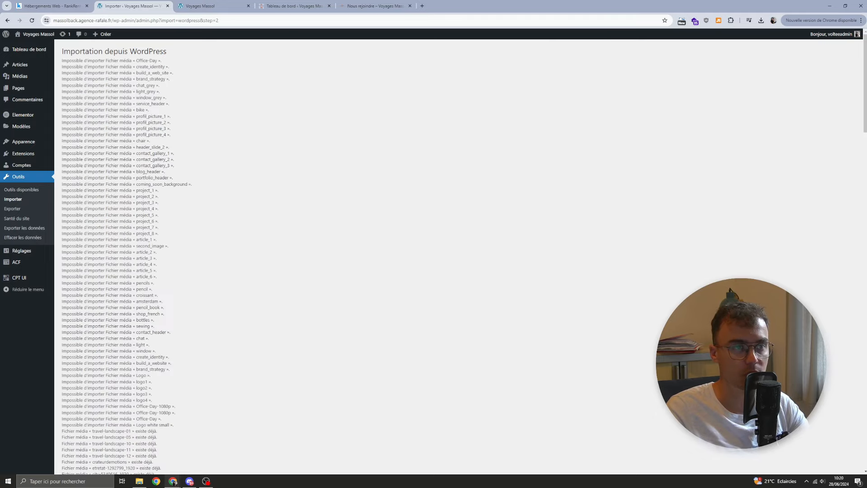
scroll(459, 257, down, 12)
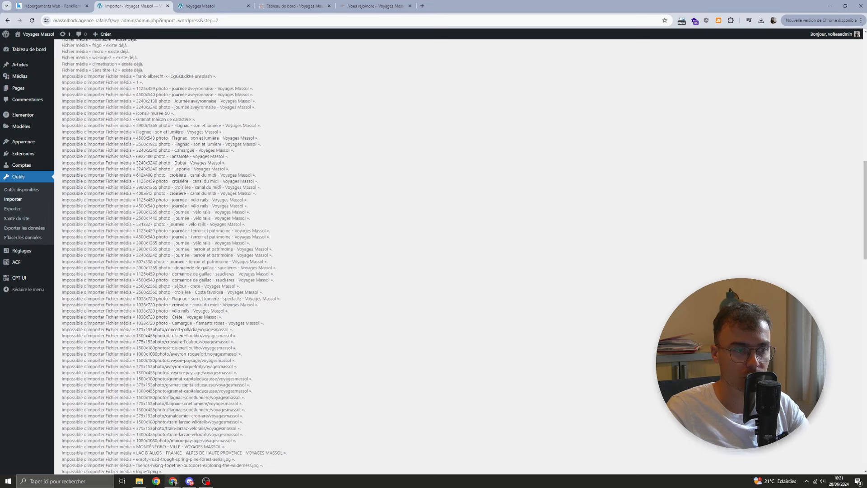
scroll(434, 257, down, 7)
scroll(434, 257, up, 19)
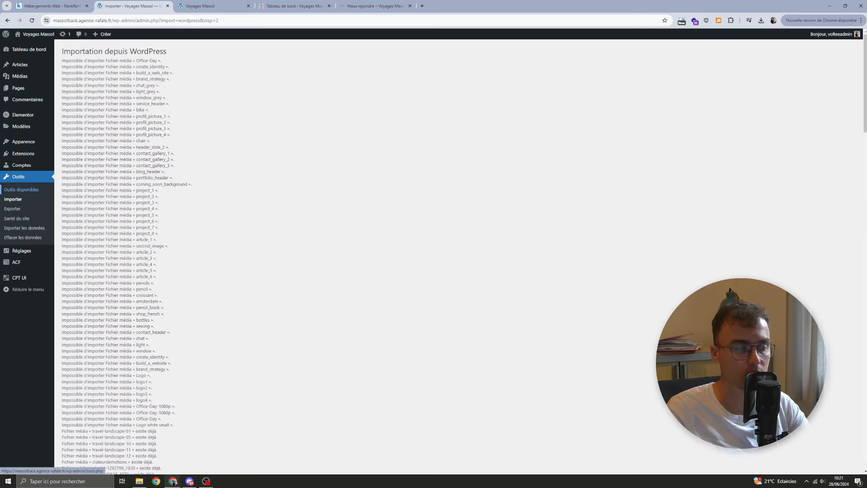
mouse_move(18, 89)
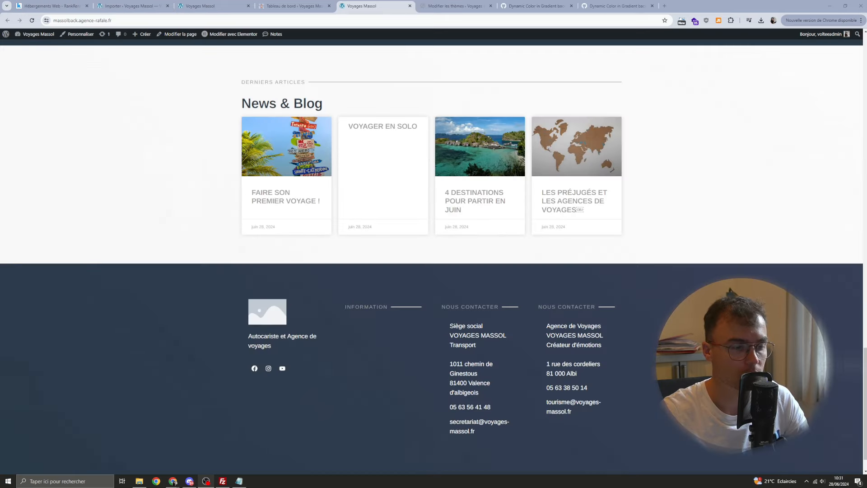
- Switch to the Notepad window holding the PHP debug settings and enlarge its text to 220%
key(alt+Tab)
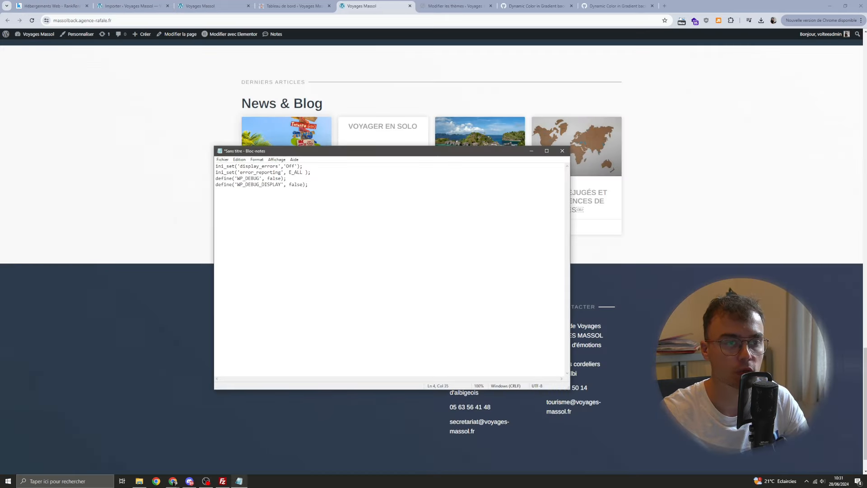
key(ctrl+plus)
key(ctrl+plus)
key(ctrl+plus)
key(ctrl+plus)
key(ctrl+plus)
key(ctrl+plus)
key(ctrl+plus)
key(ctrl+plus)
key(ctrl+plus)
key(ctrl+plus)
key(ctrl+plus)
key(ctrl+plus)
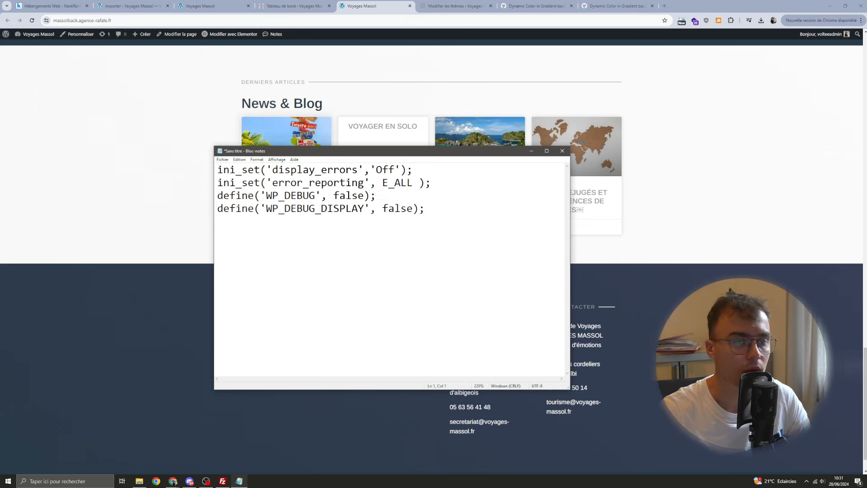
- Delete the WP_DEBUG and WP_DEBUG_DISPLAY define lines from the note, keeping the two ini_set lines
key(shift+Down)
key(shift+Down)
key(Delete)
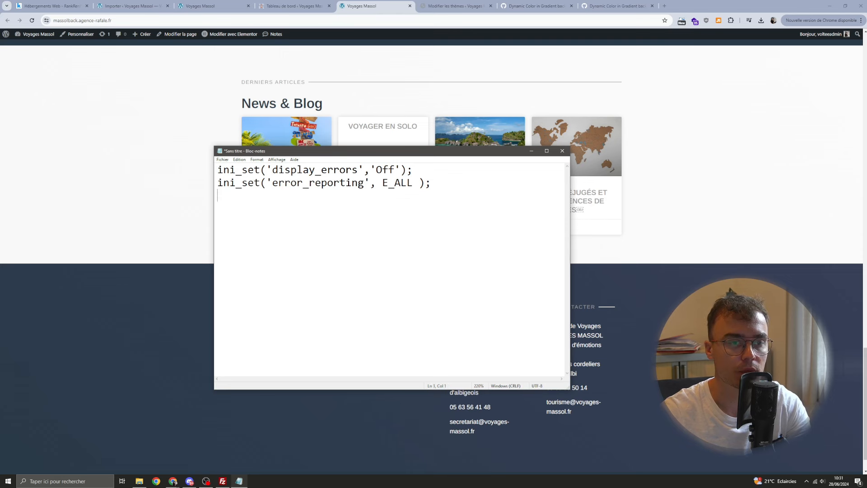
drag(259, 170, 412, 171)
click(279, 170)
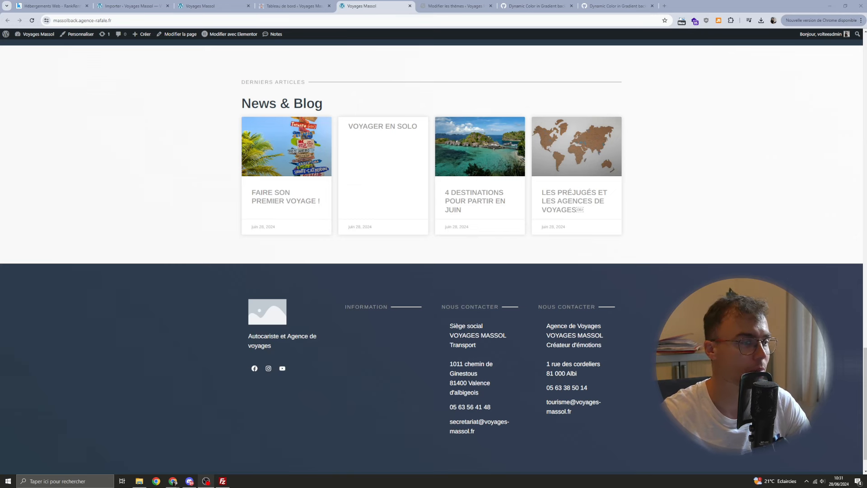
- Compare the backup site's menu structure with the MASSOL menu and the list of duplicated menus on the rebuilt site
key(ctrl+Tab)
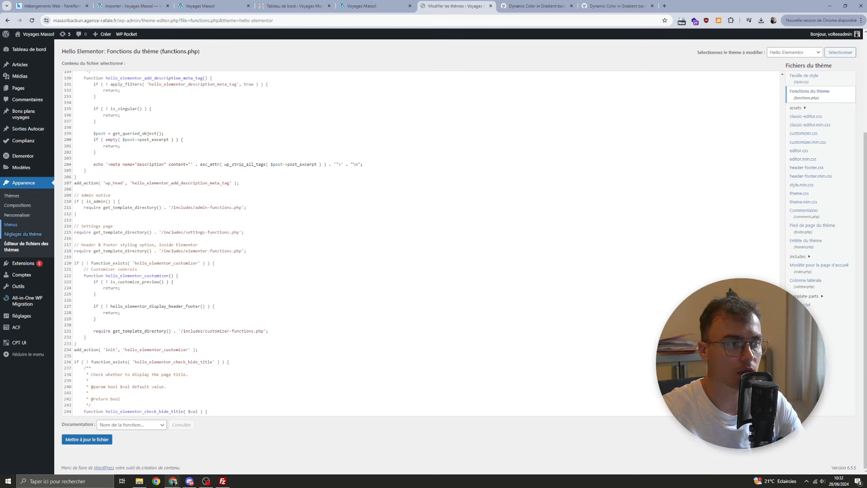
click(11, 225)
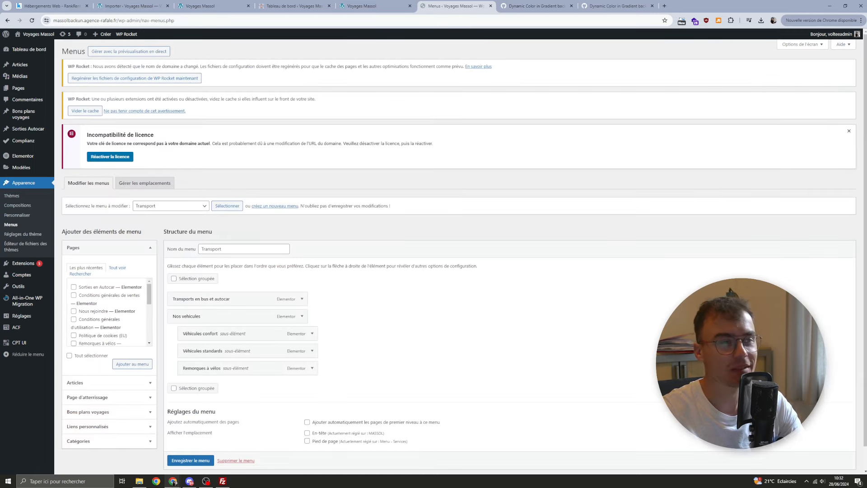
click(173, 481)
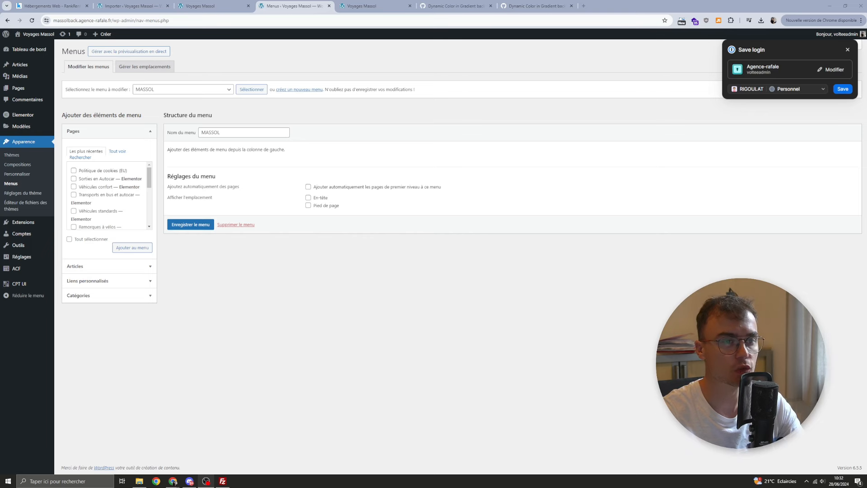
click(244, 133)
click(183, 89)
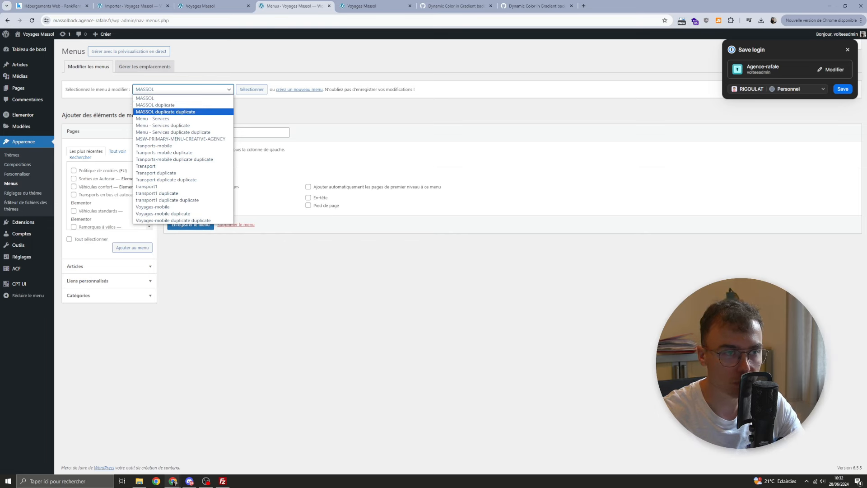
click(163, 112)
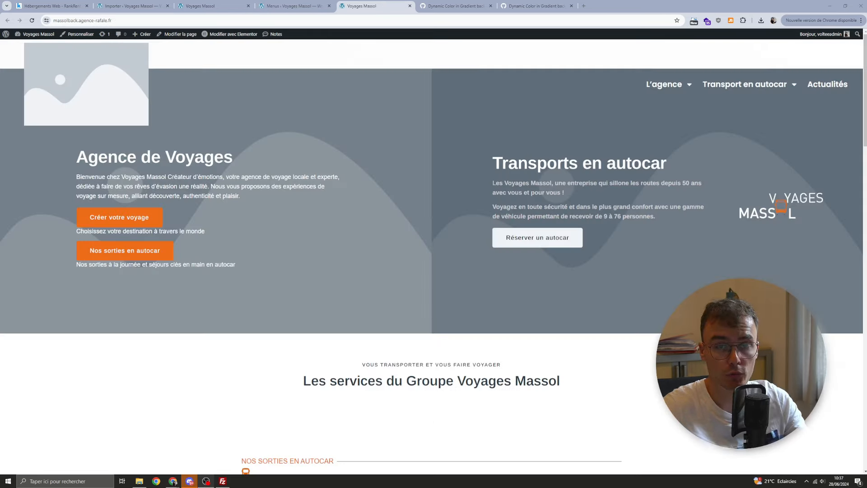
- Examine the rebuilt home page's header menu, coach outings and weekly travel deals sections
mouse_move(750, 84)
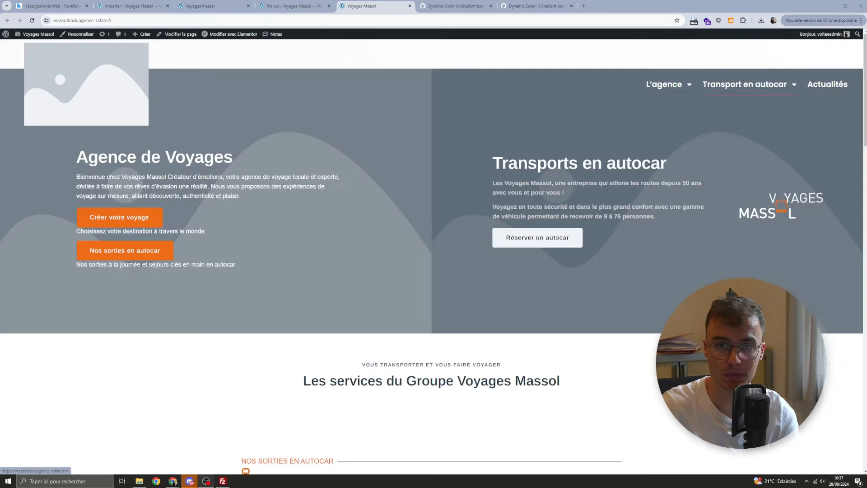
scroll(432, 253, down, 10)
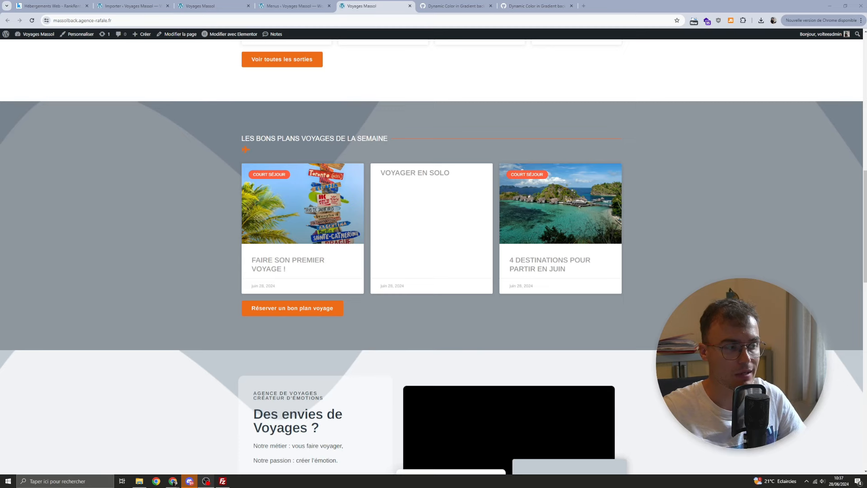
scroll(281, 262, up, 5)
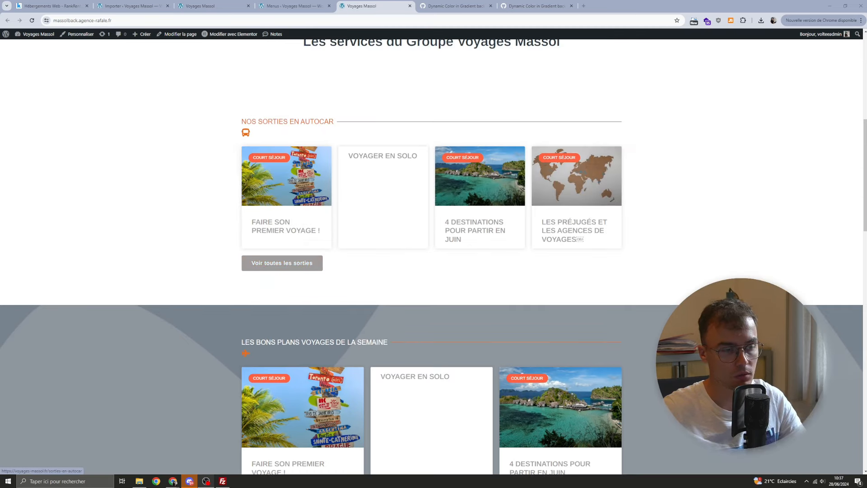
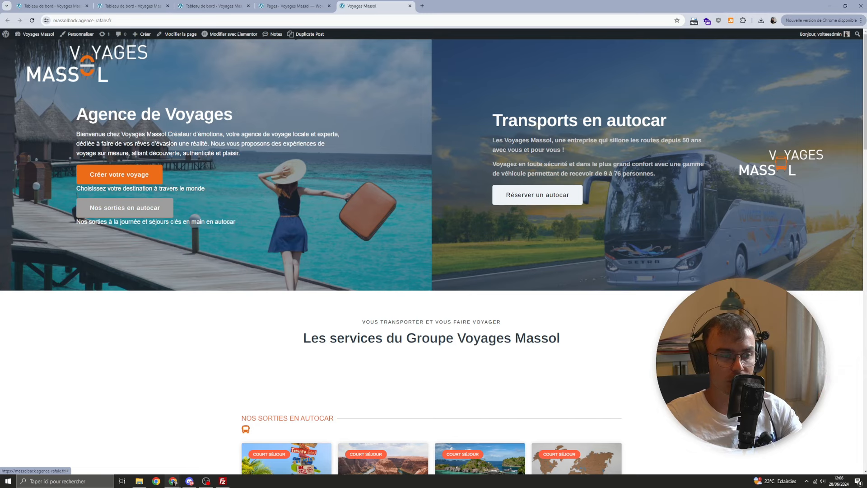
scroll(431, 256, down, 10)
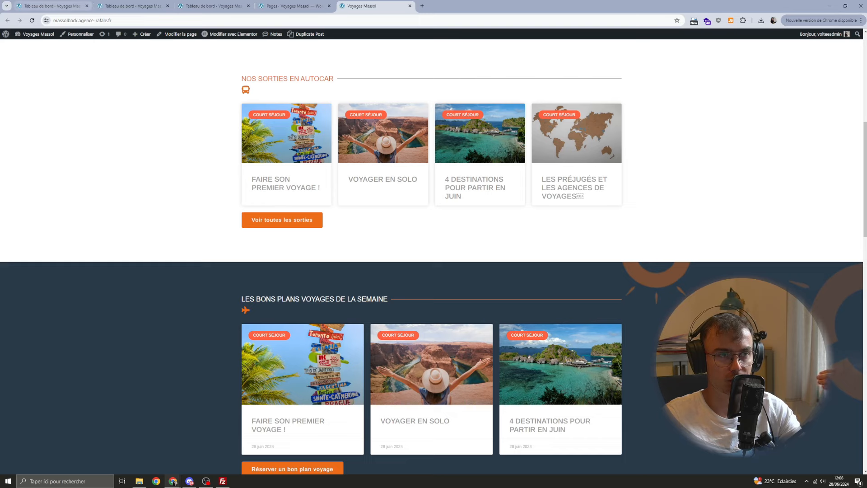
- Search the plugin directory for "all in one wp migration", then install and activate All-in-One WP Migration and Backup
click(52, 6)
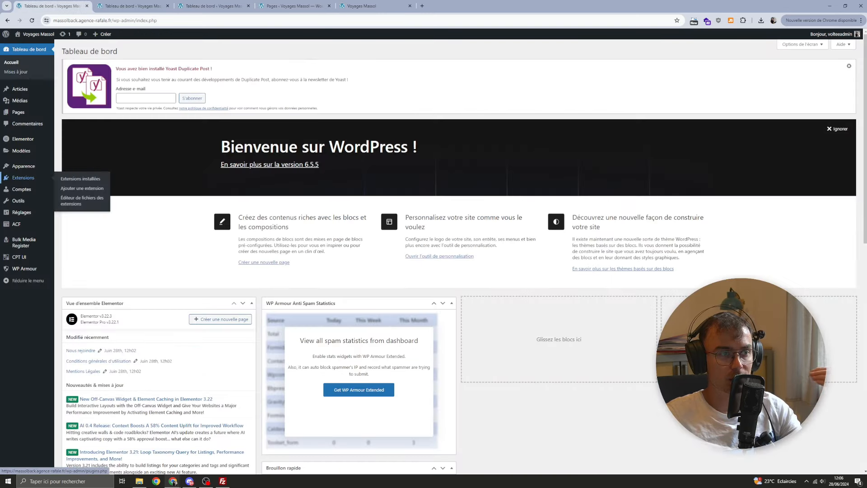
click(23, 178)
click(26, 176)
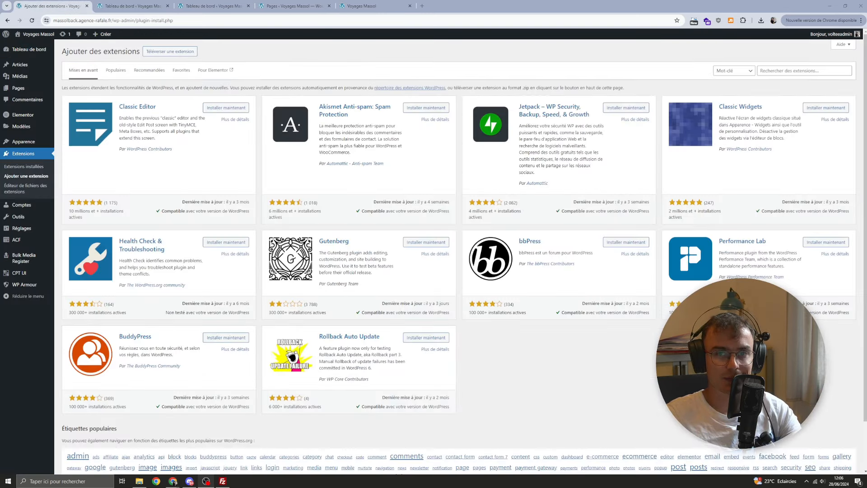
click(804, 70)
text(all in one wp)
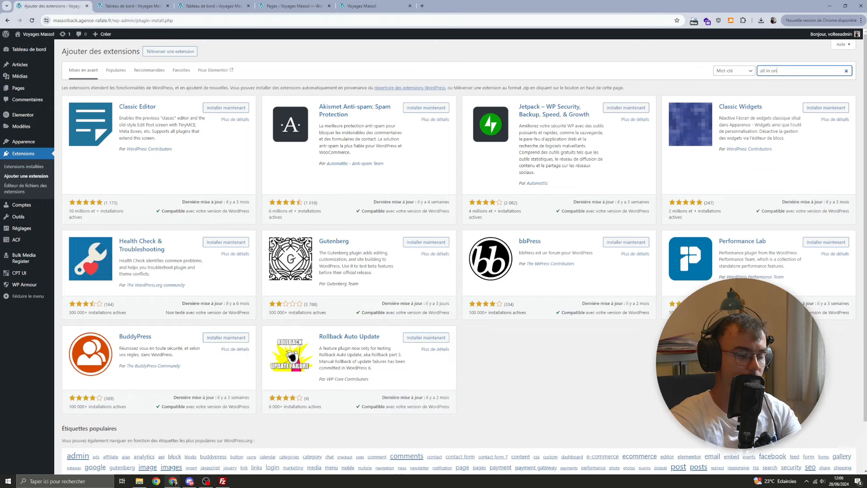
text( ml)
text(gration)
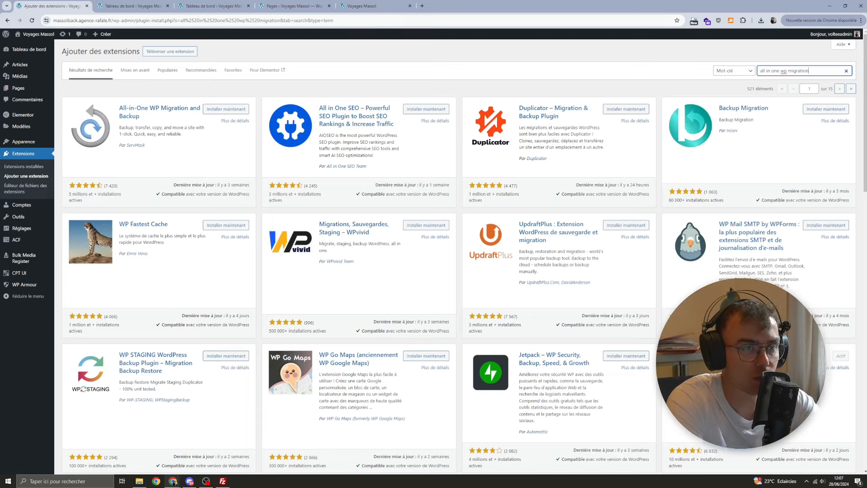
click(226, 110)
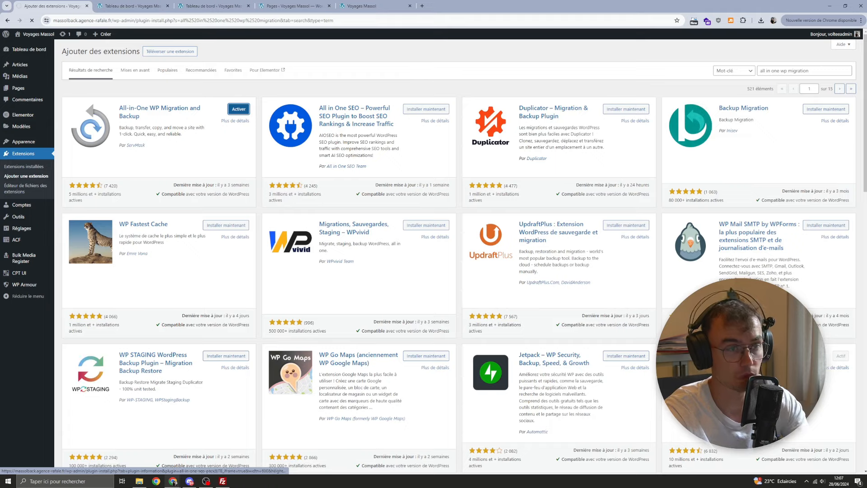
click(238, 109)
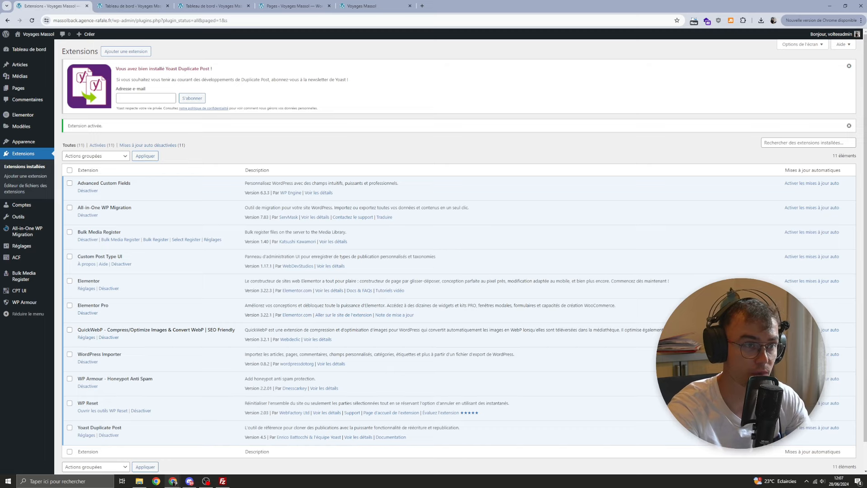
- Install and activate the All-in-One WP Migration Unlimited Extension from its zip file, then check it for updates
double_click(121, 208)
click(25, 176)
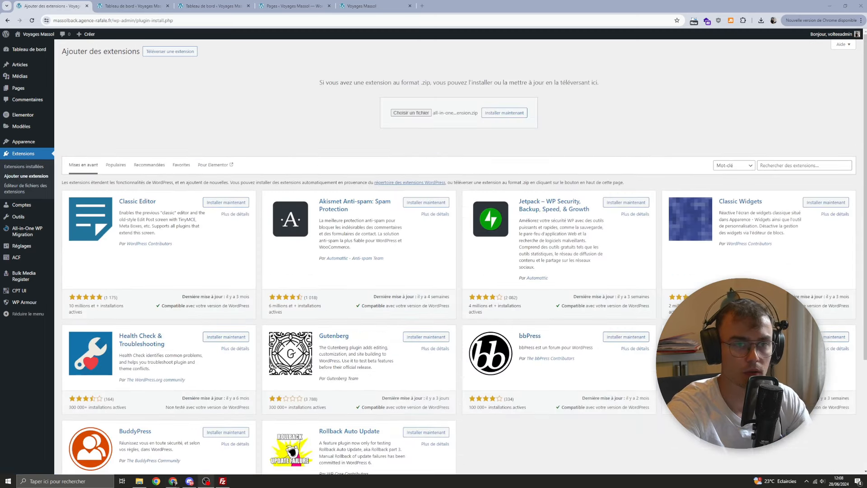
click(504, 113)
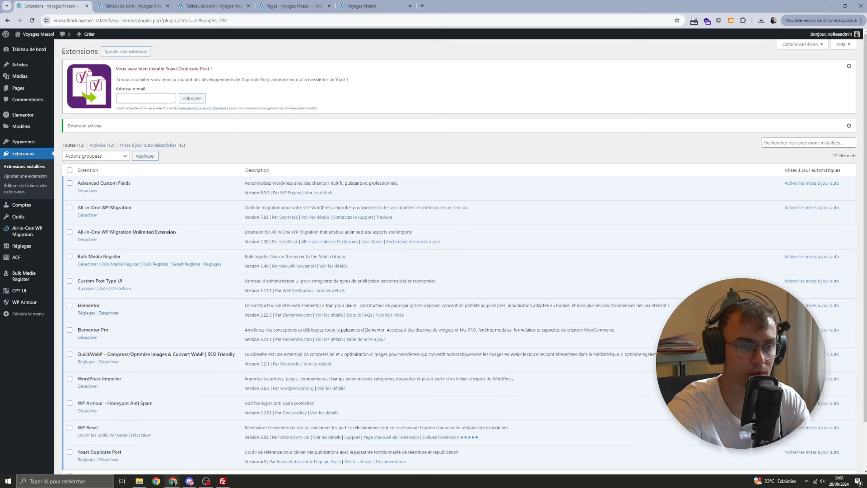
click(413, 242)
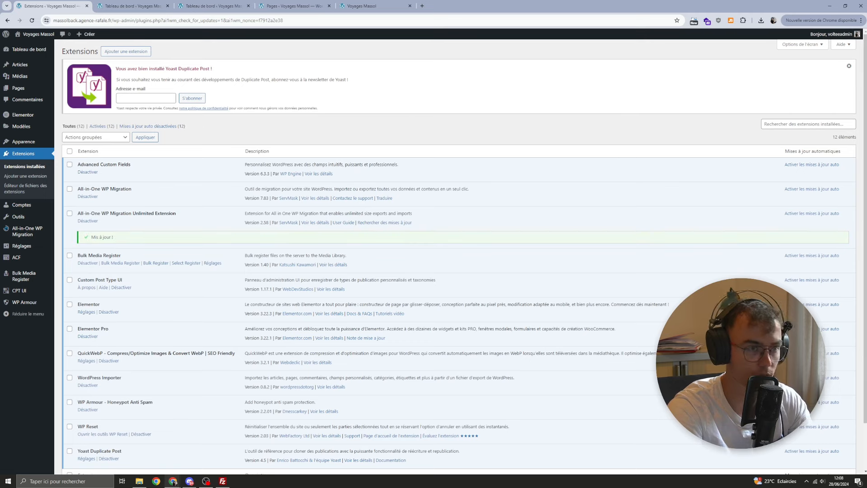
- Review the backup, export and import pages of All-in-One WP Migration, ending on the export page
mouse_move(27, 231)
click(72, 248)
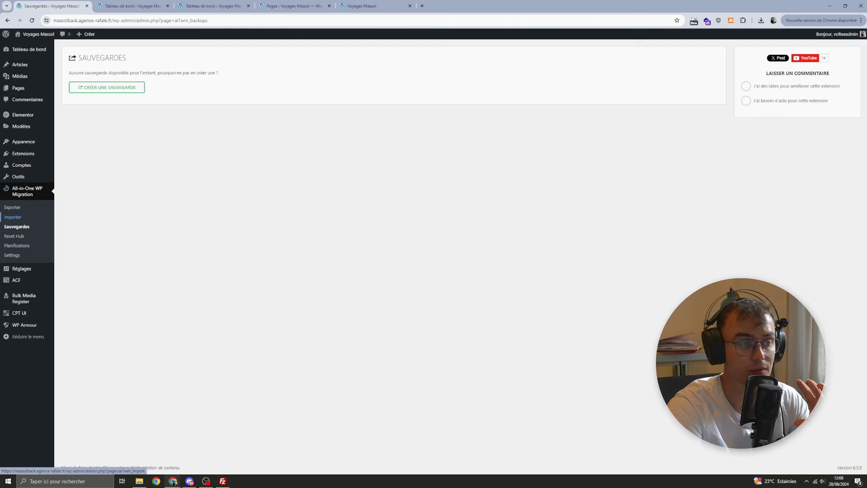
click(12, 207)
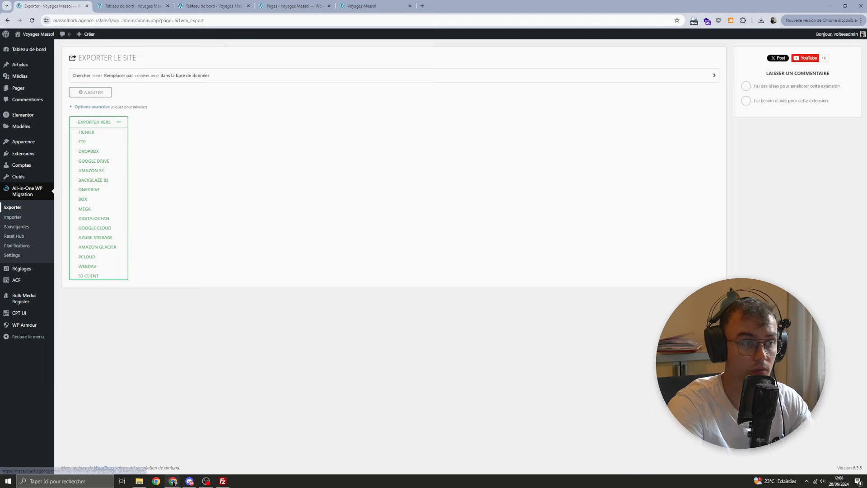
click(13, 218)
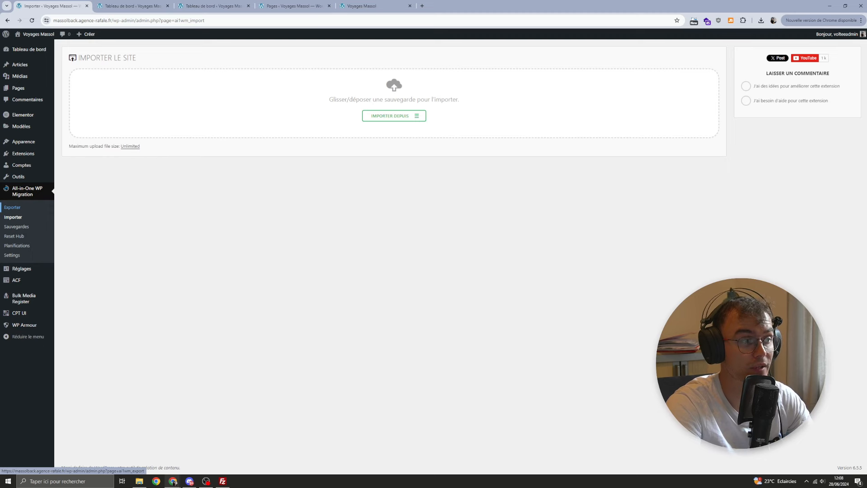
click(12, 207)
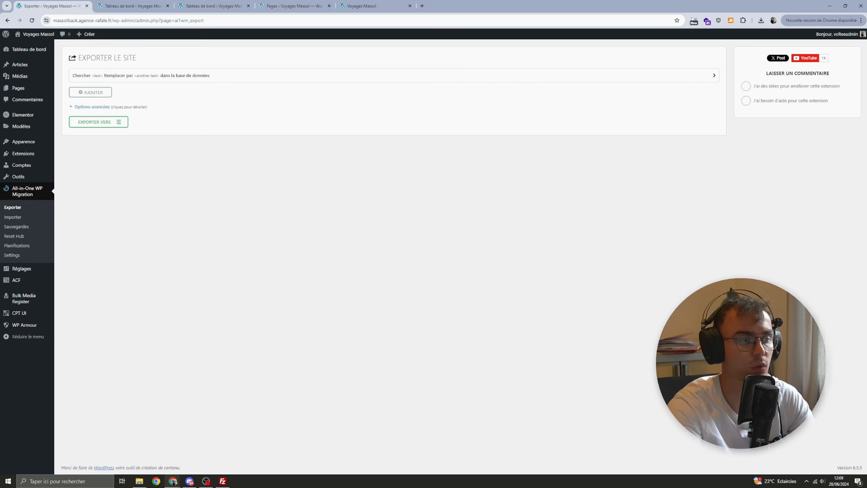
- Open the site's WordPress settings
click(70, 318)
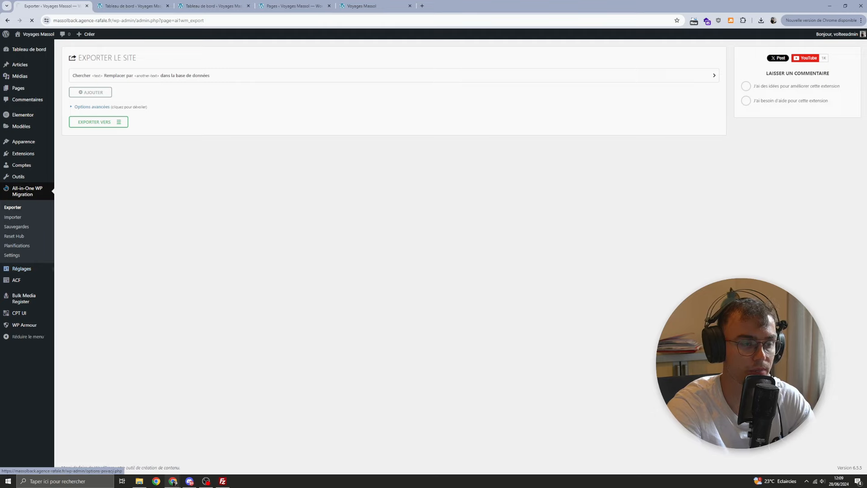